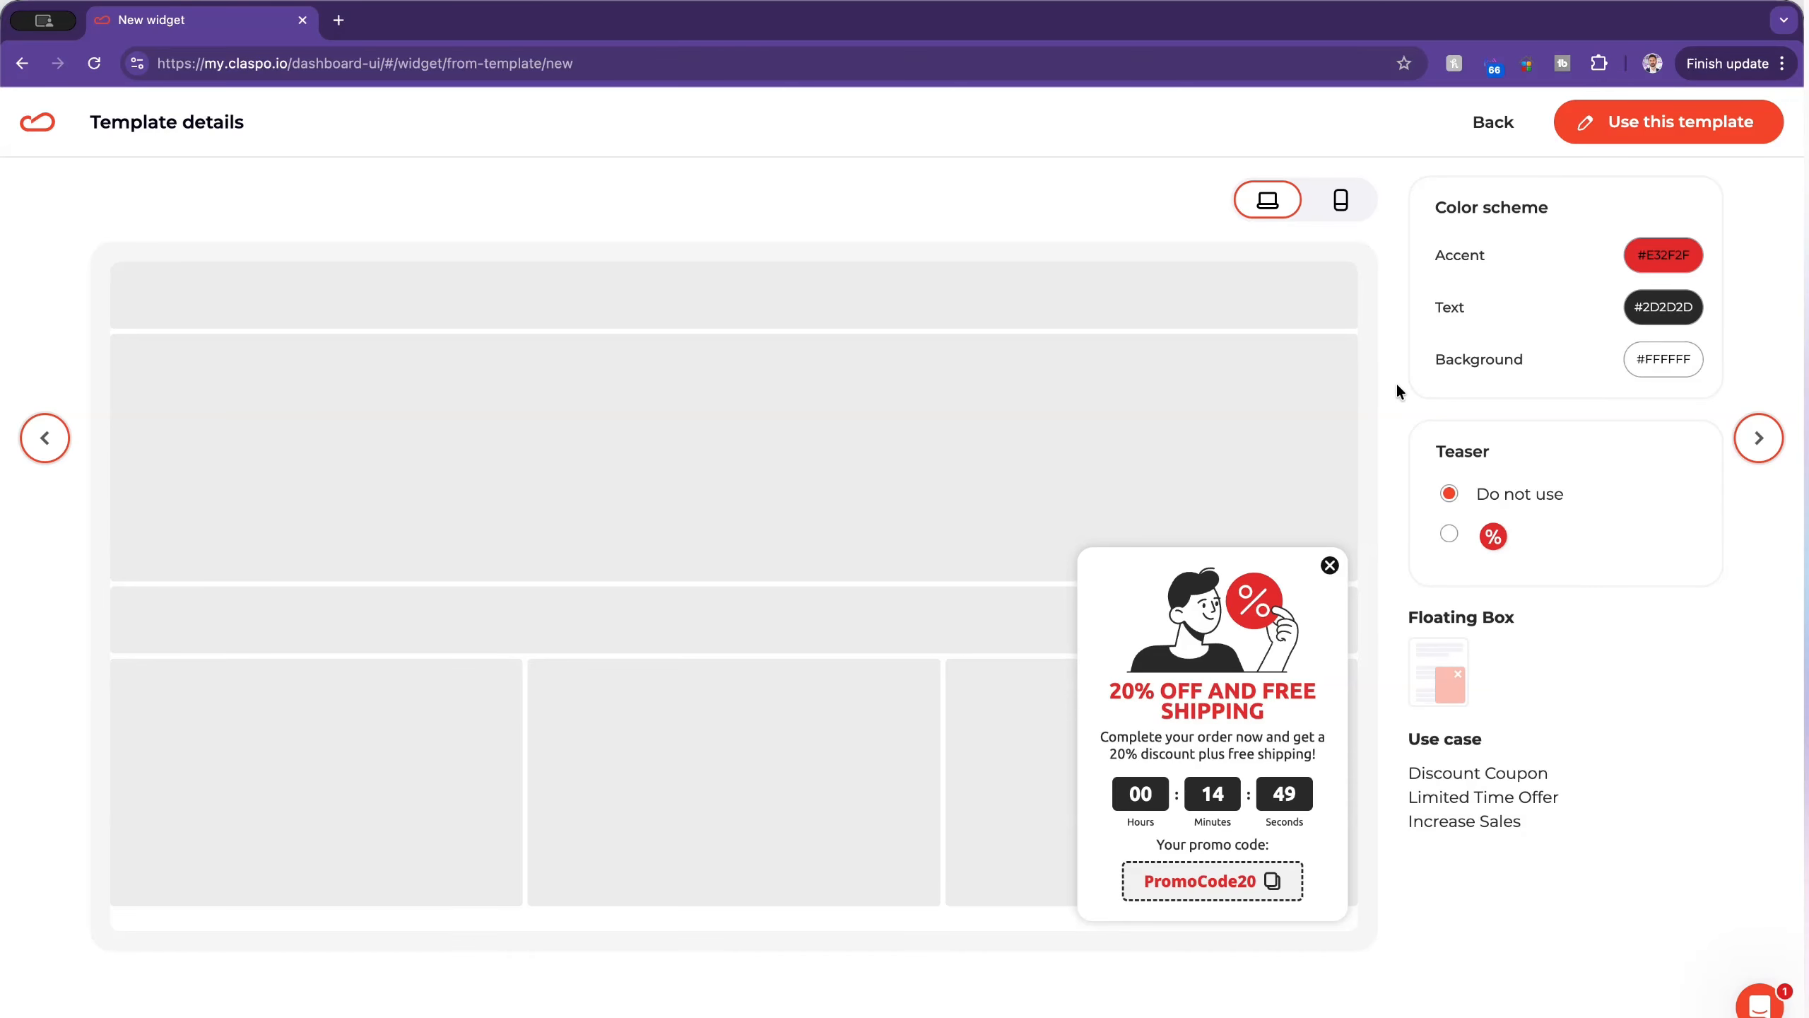
Step: Preview the 20% off and free shipping floating box on mobile and desktop, and start editing a widget from that template
click(1339, 207)
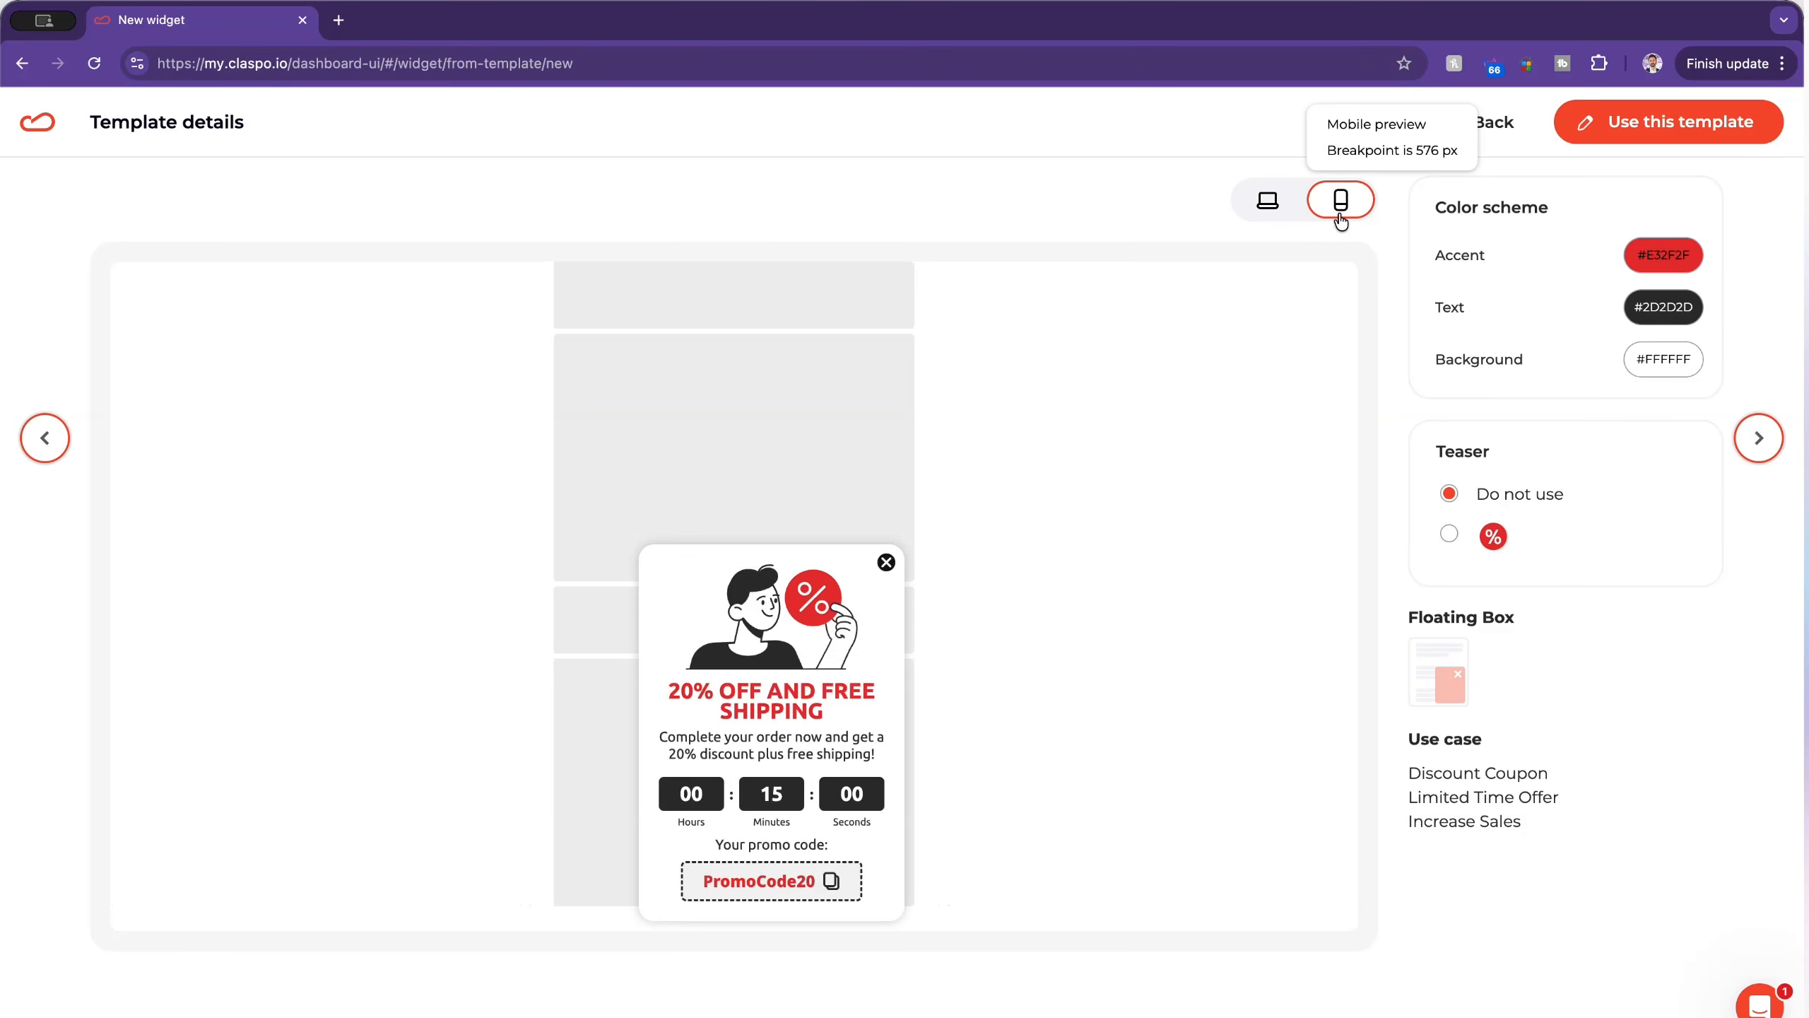
click(1271, 205)
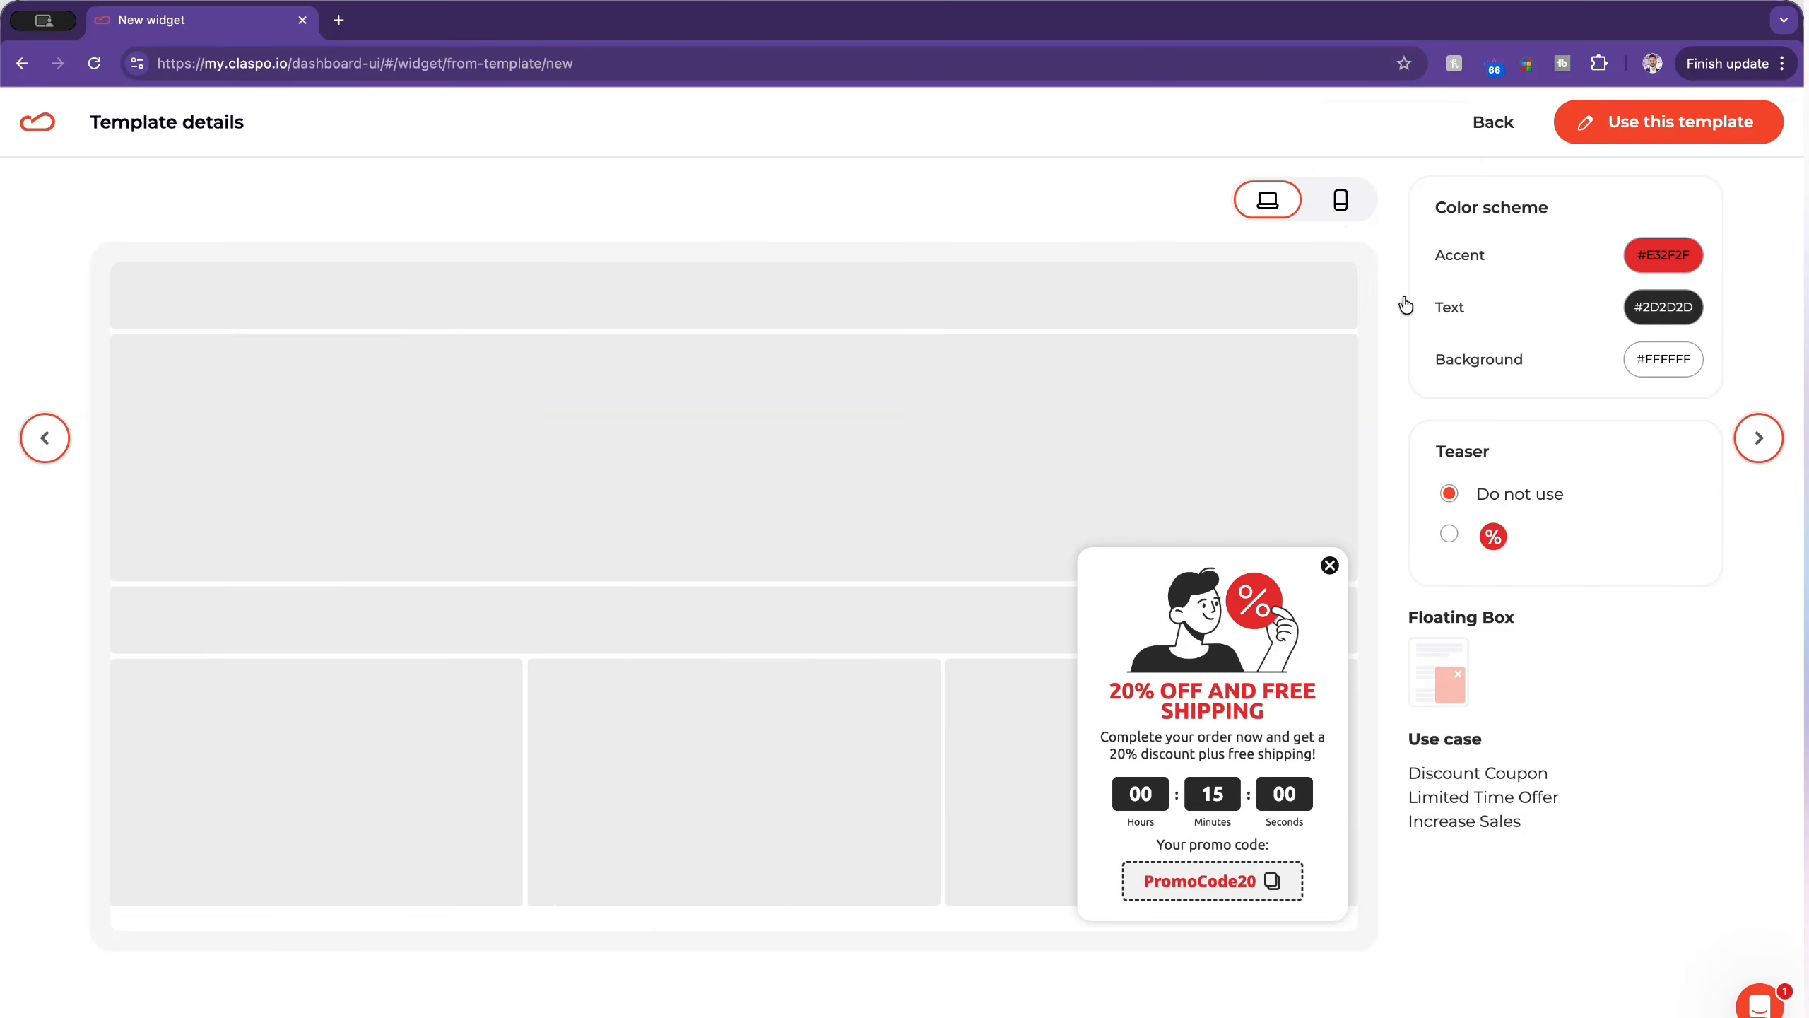
click(1759, 442)
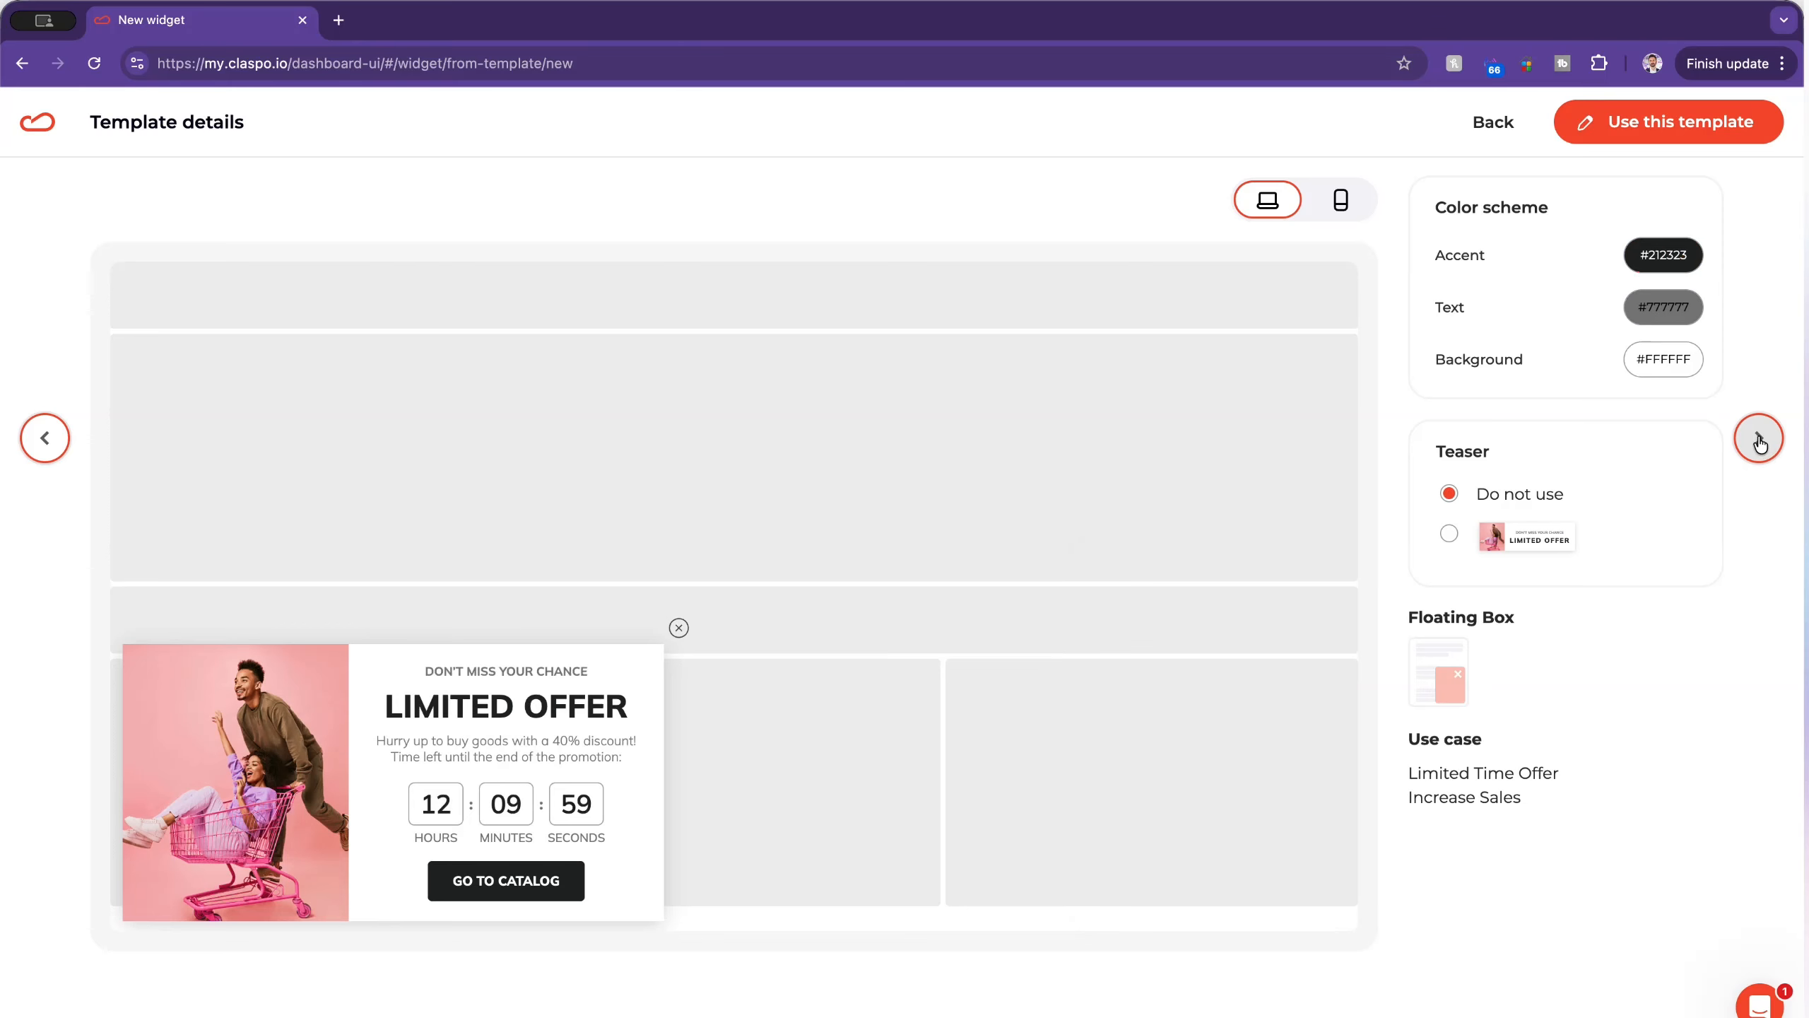
click(1759, 439)
click(39, 436)
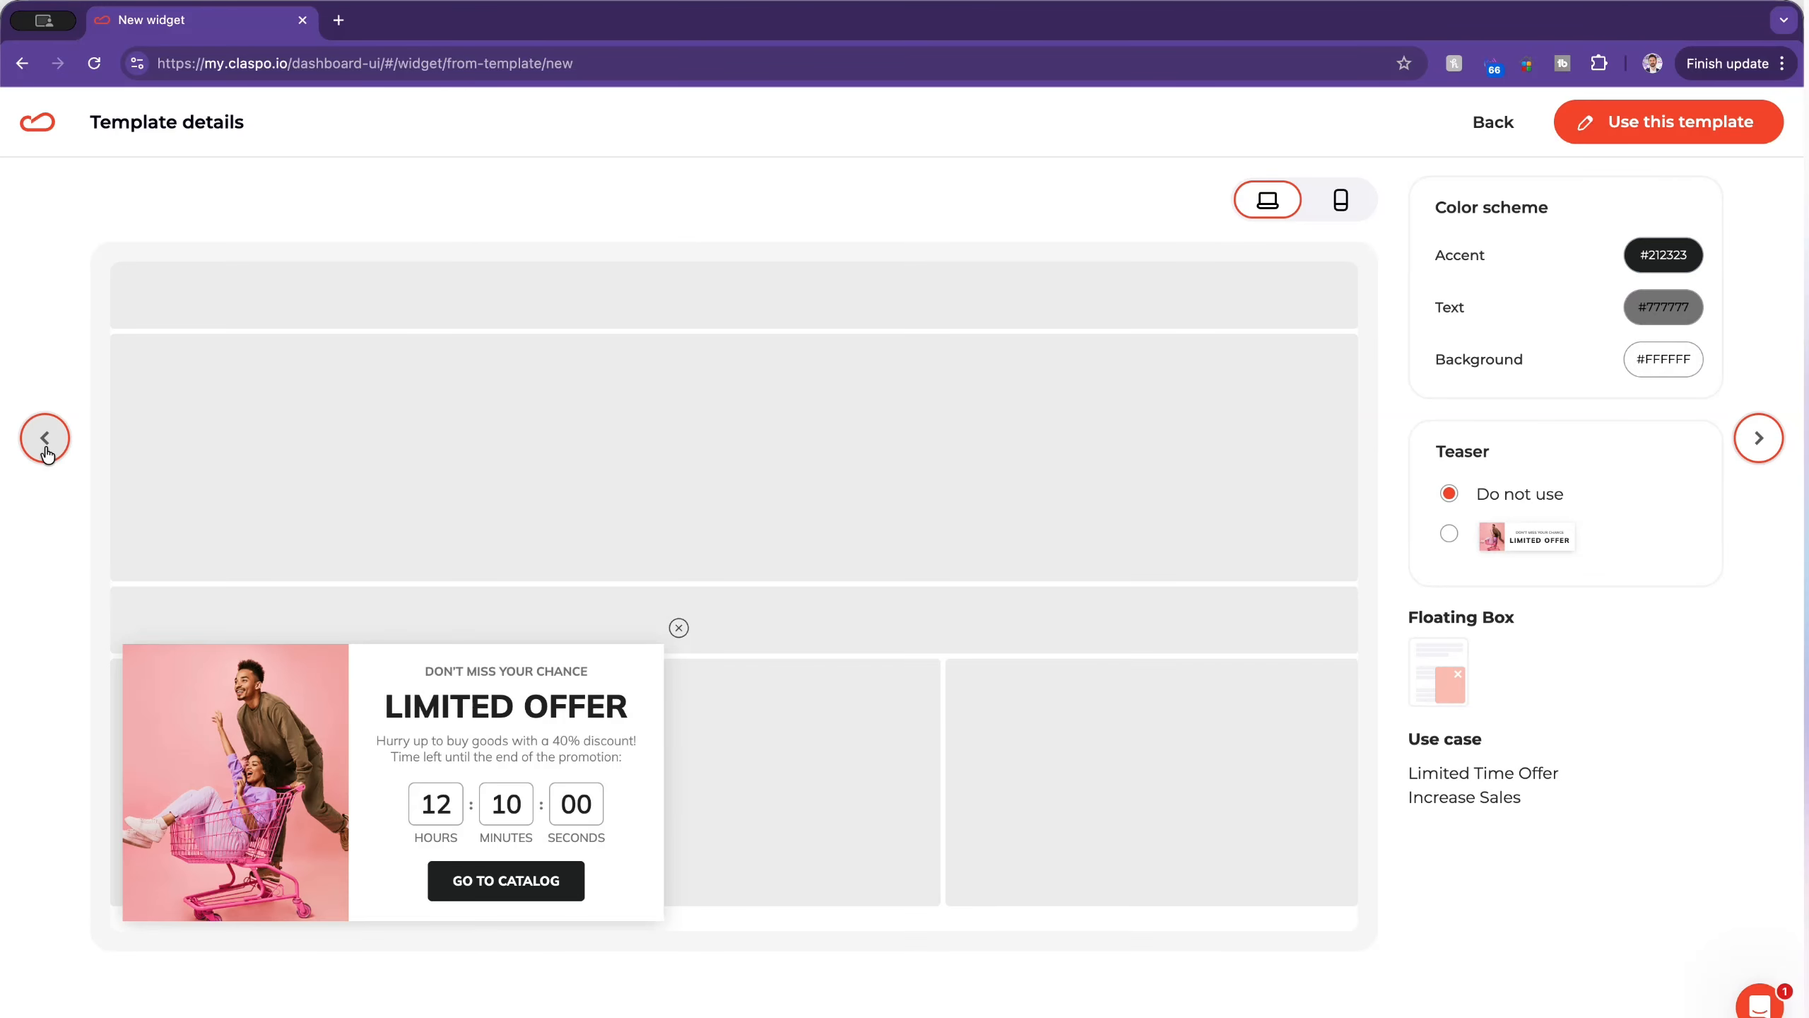
click(44, 441)
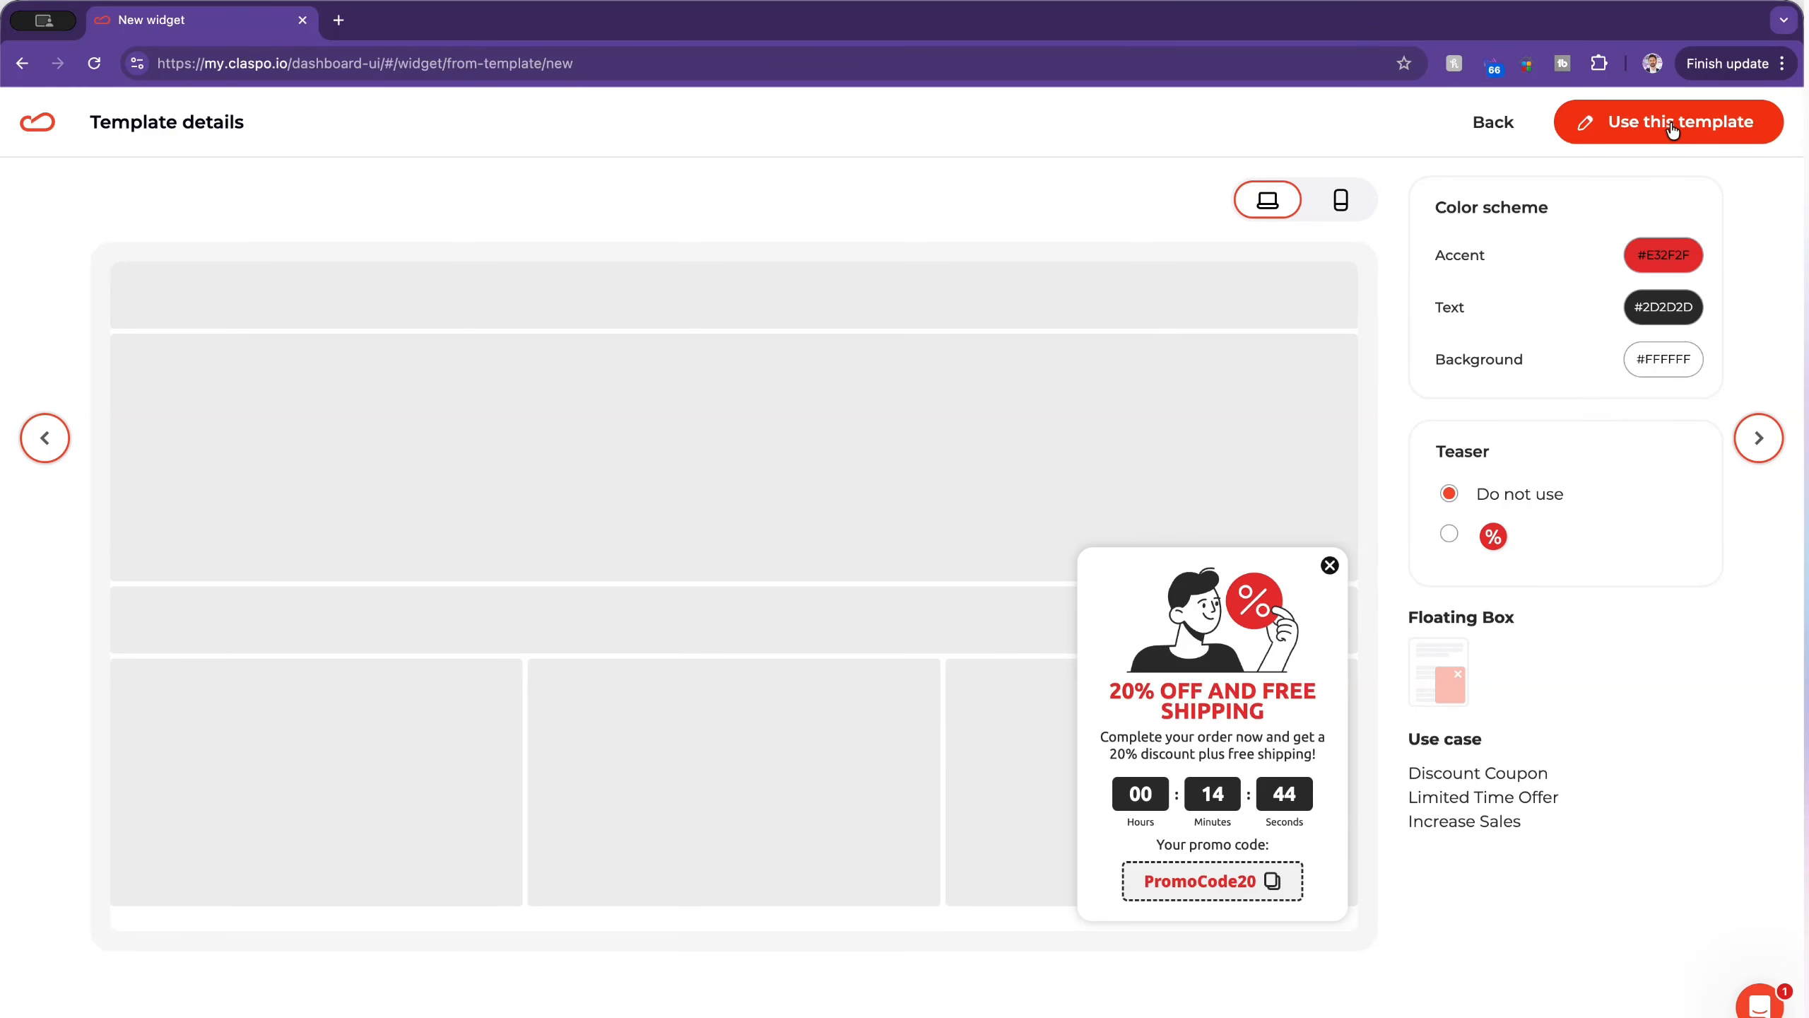
click(1680, 124)
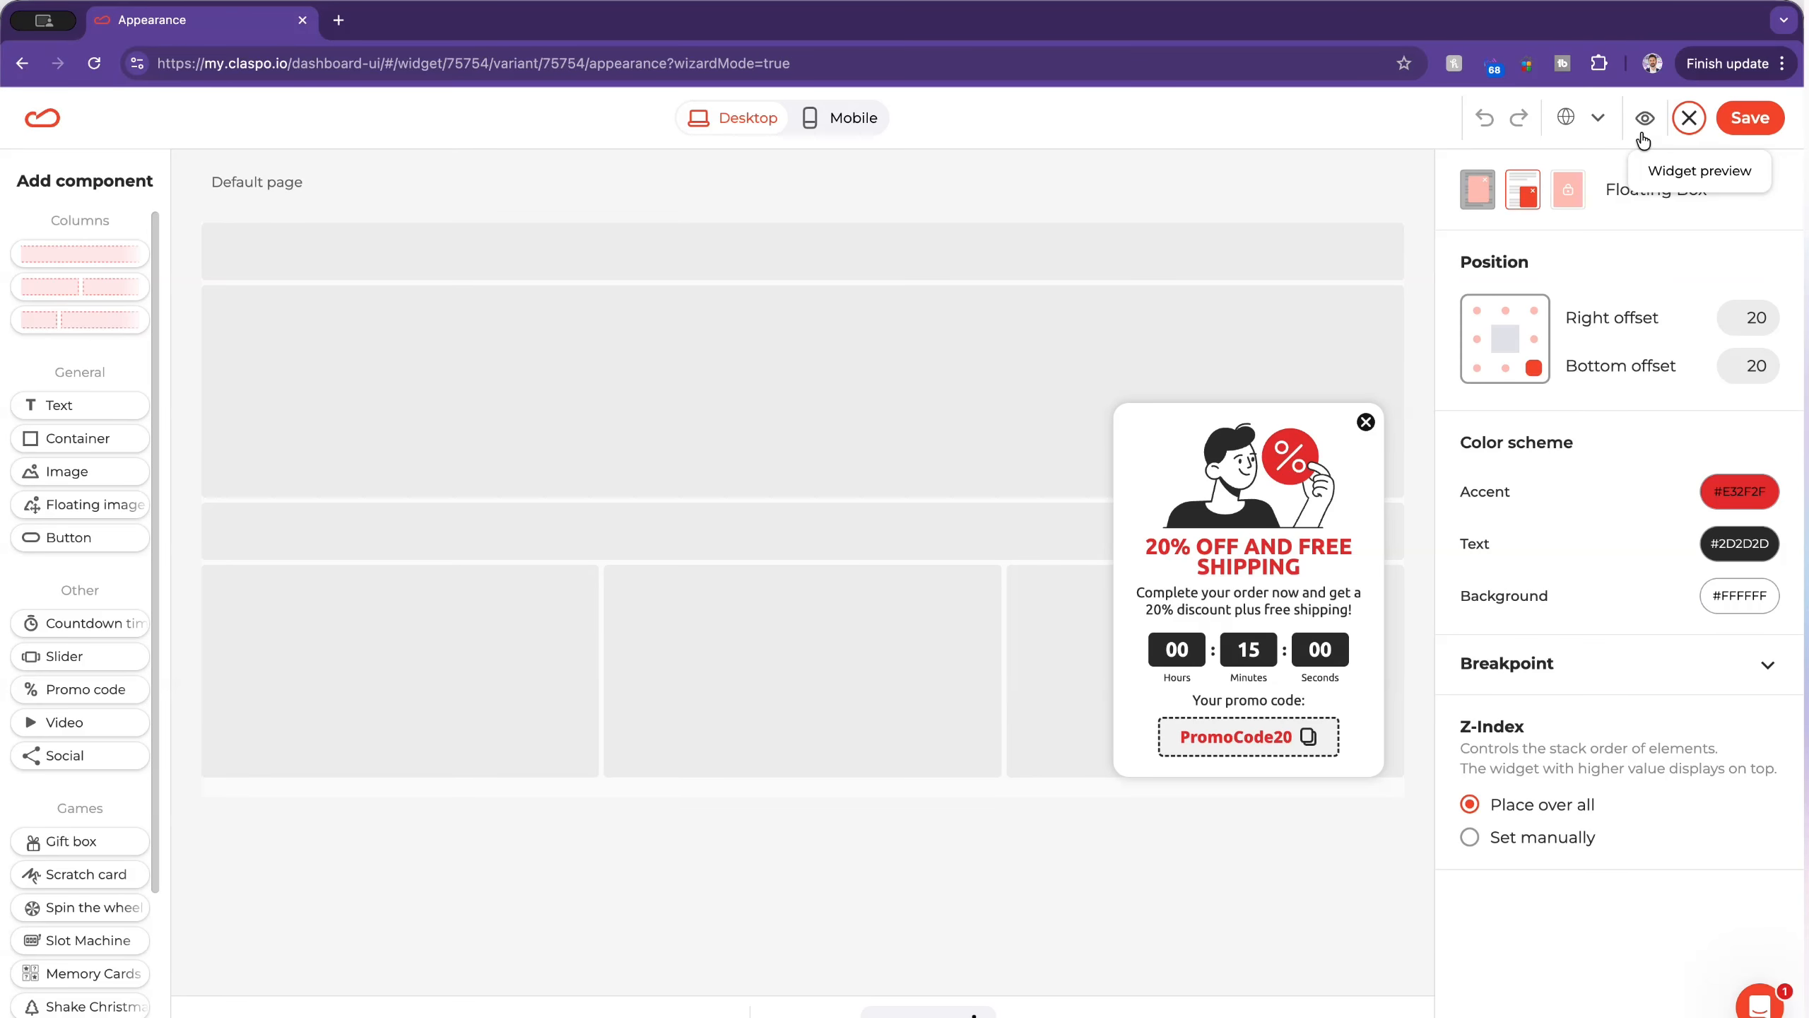
Step: Delete the existing countdown timer from the floating box
click(1327, 653)
right_click(1295, 658)
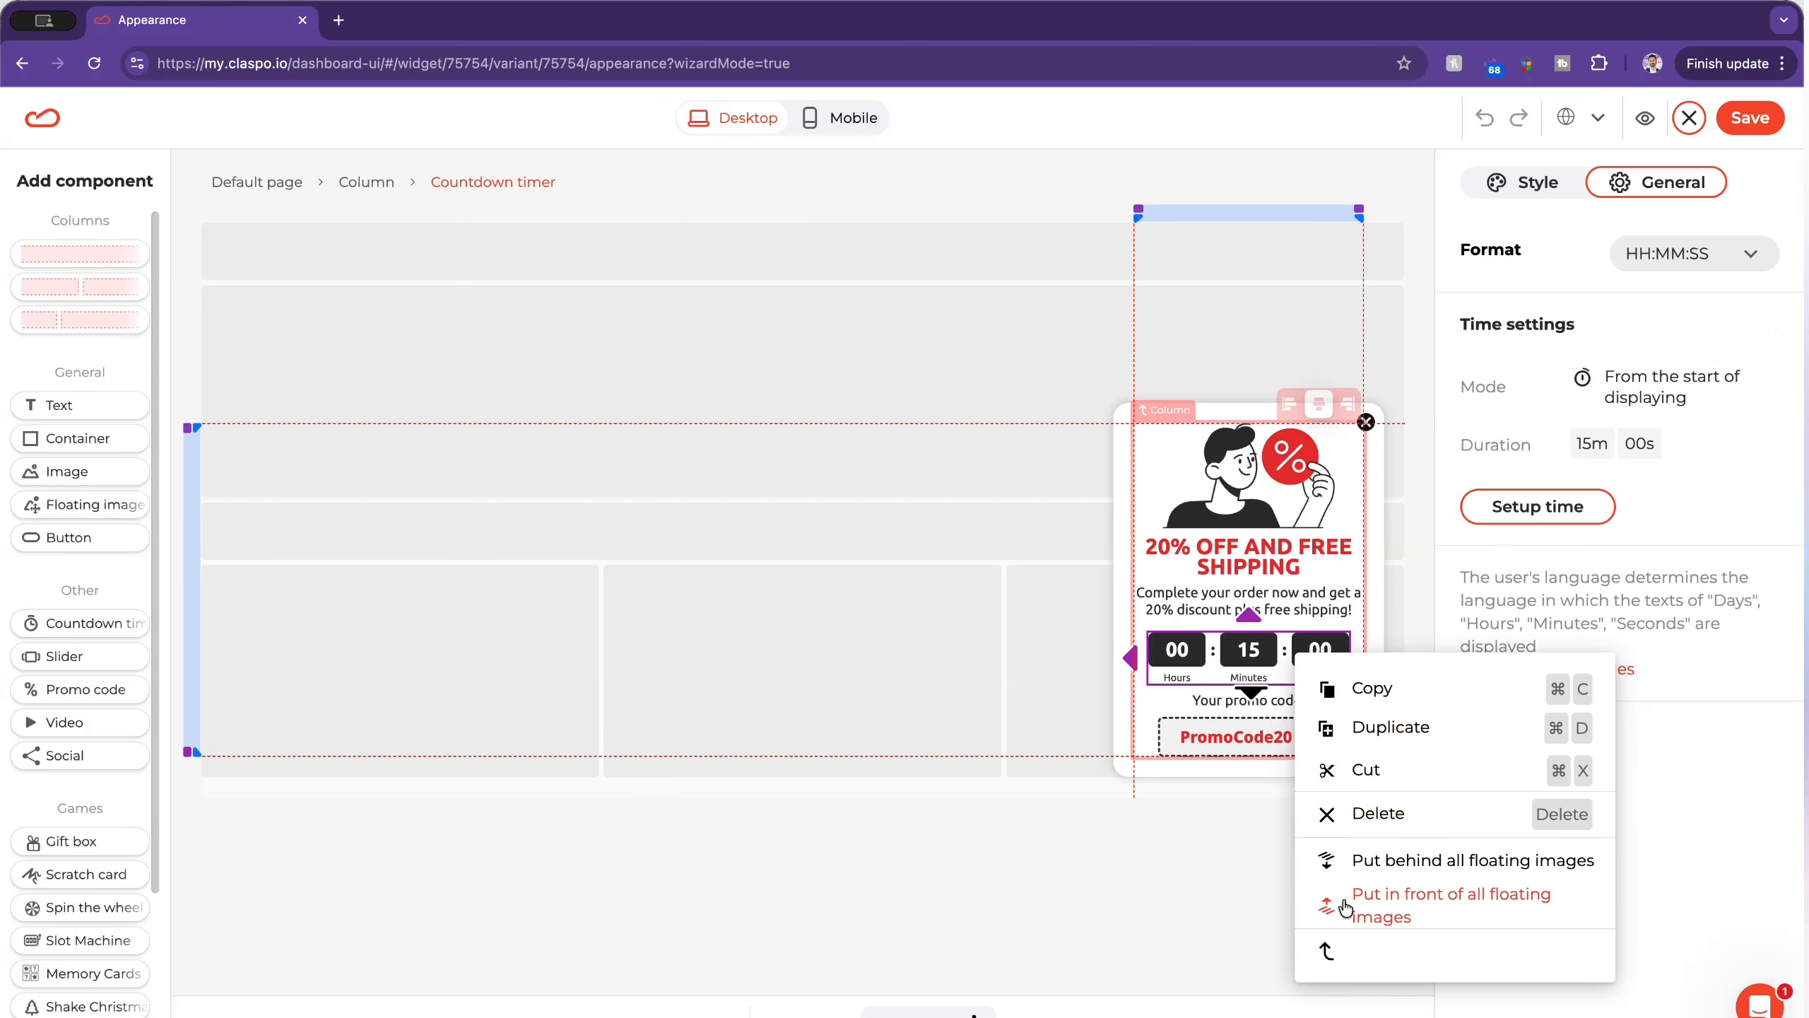
click(1354, 811)
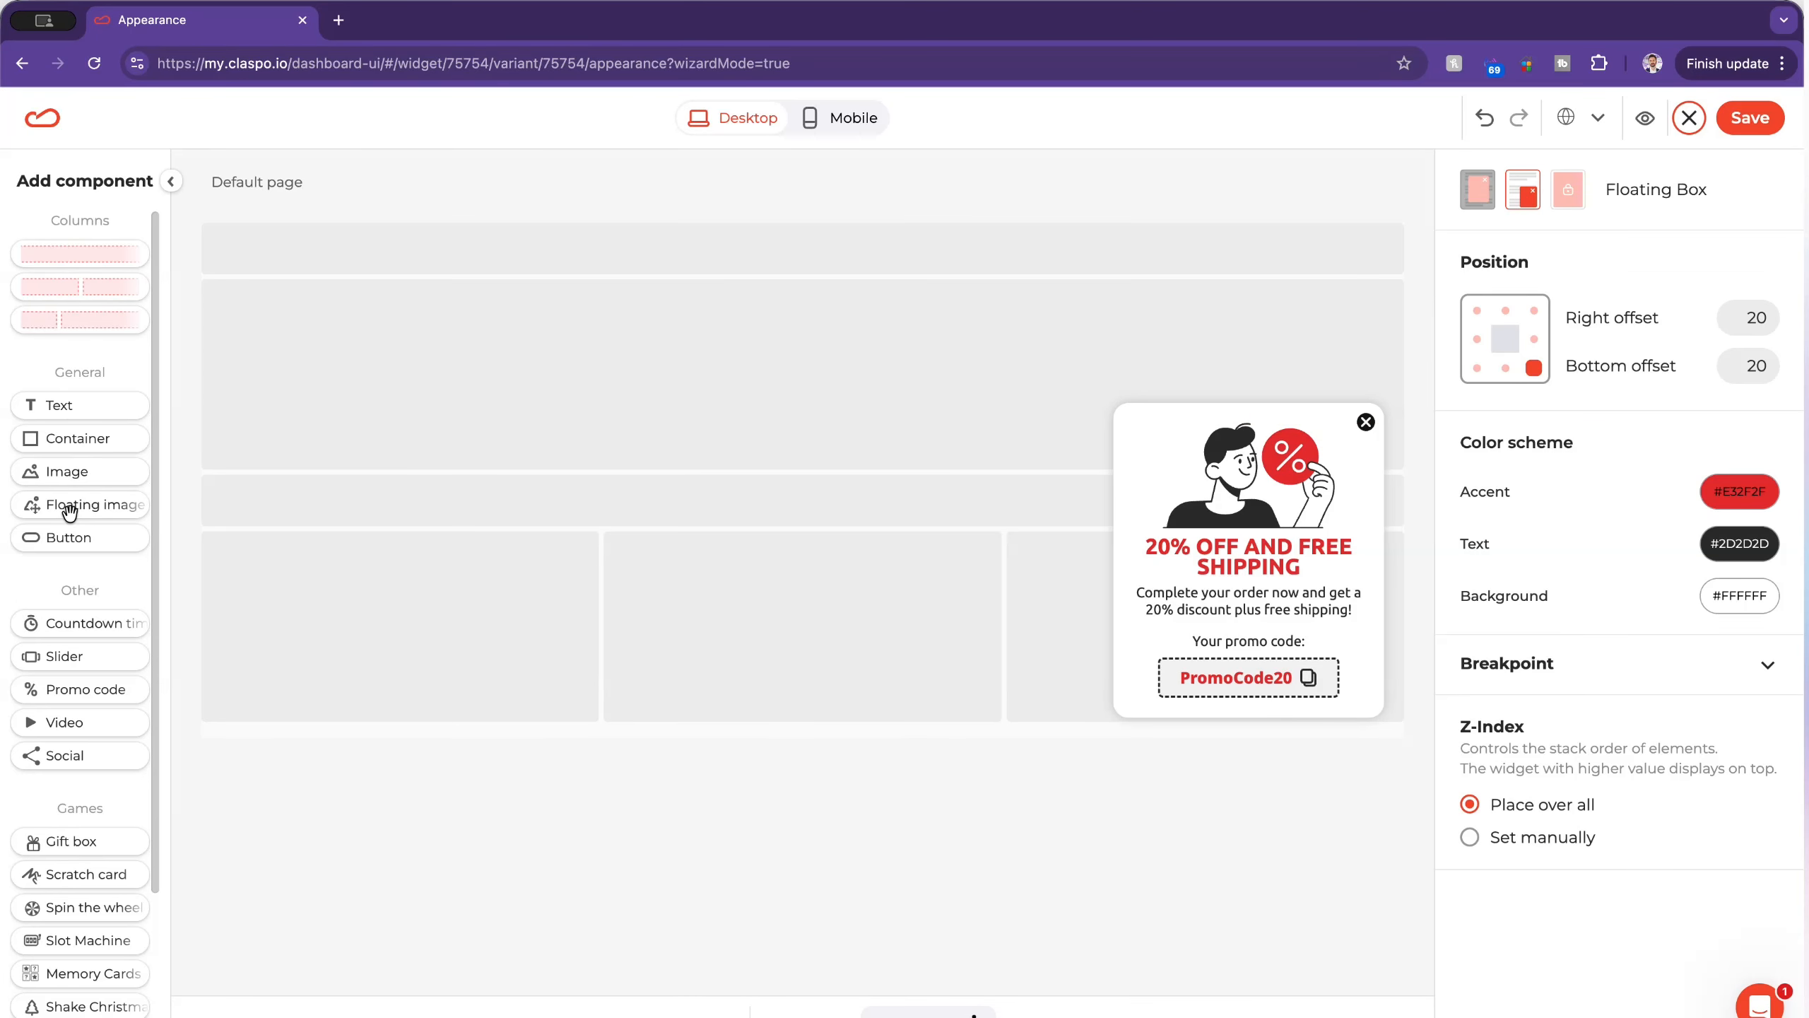
Step: Add a new countdown timer above the promo code label and keep its format as HH:MM:SS
drag(71, 622, 1258, 631)
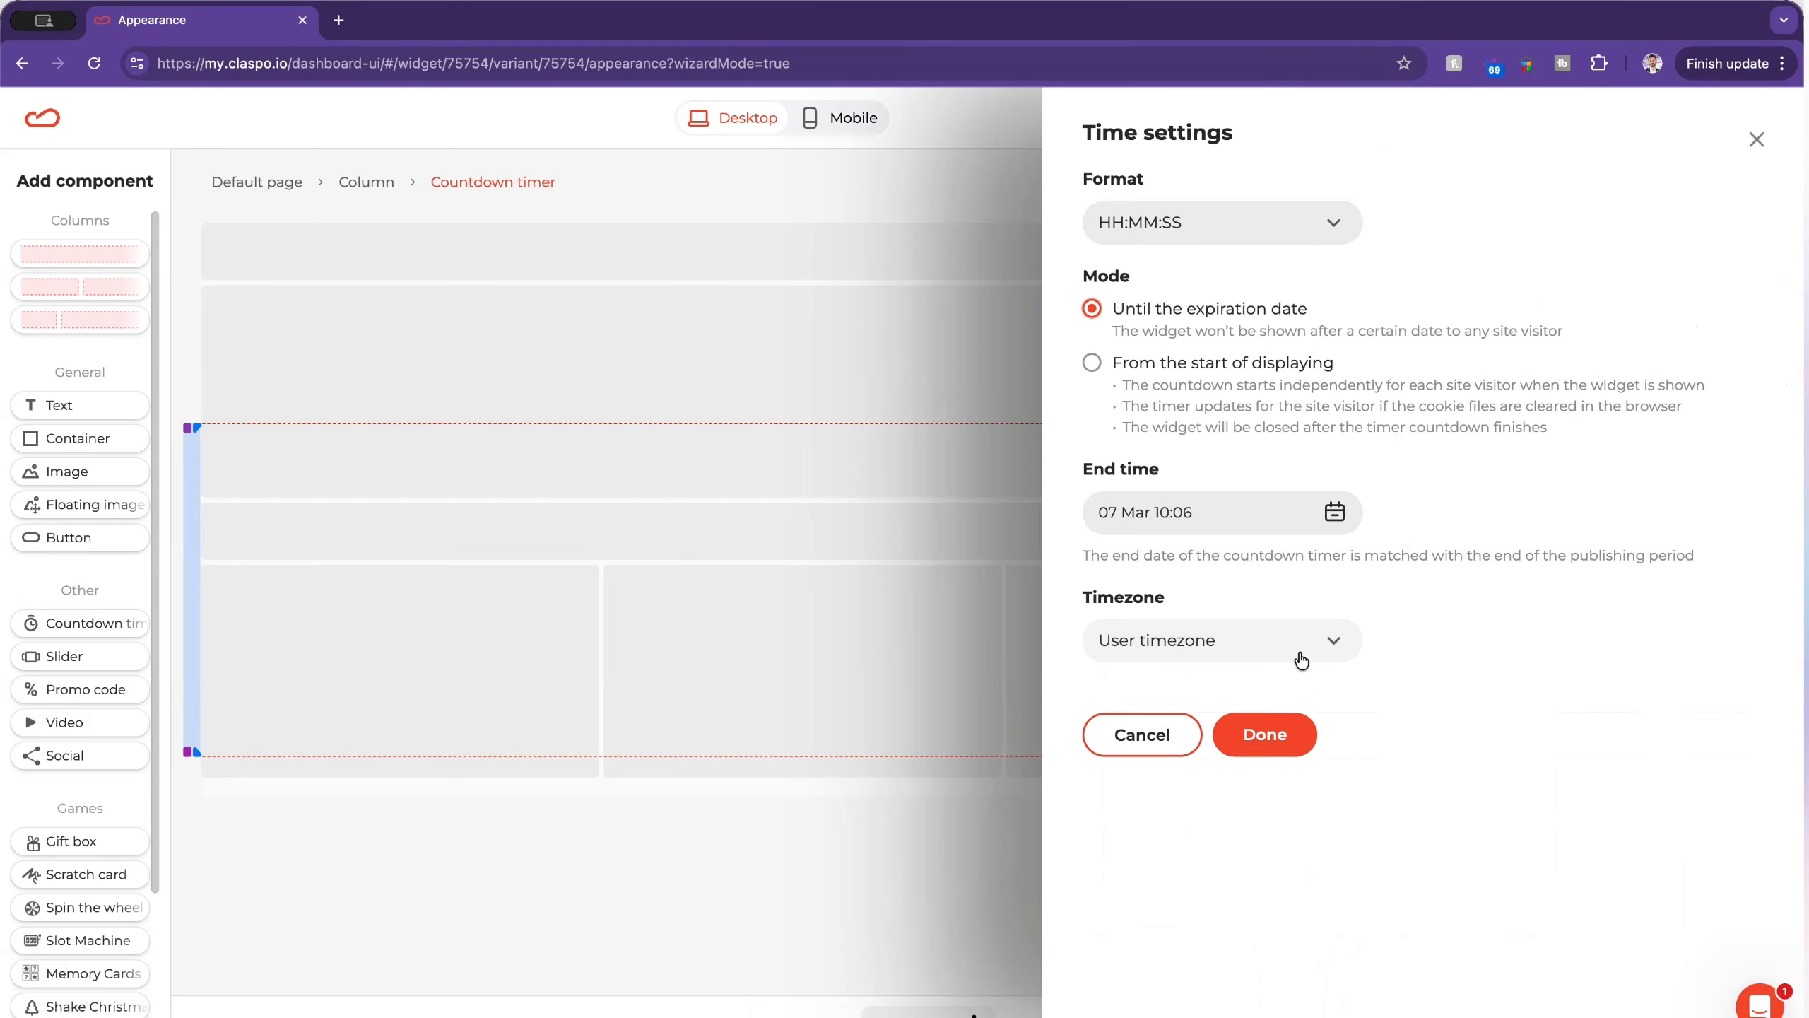
click(1159, 221)
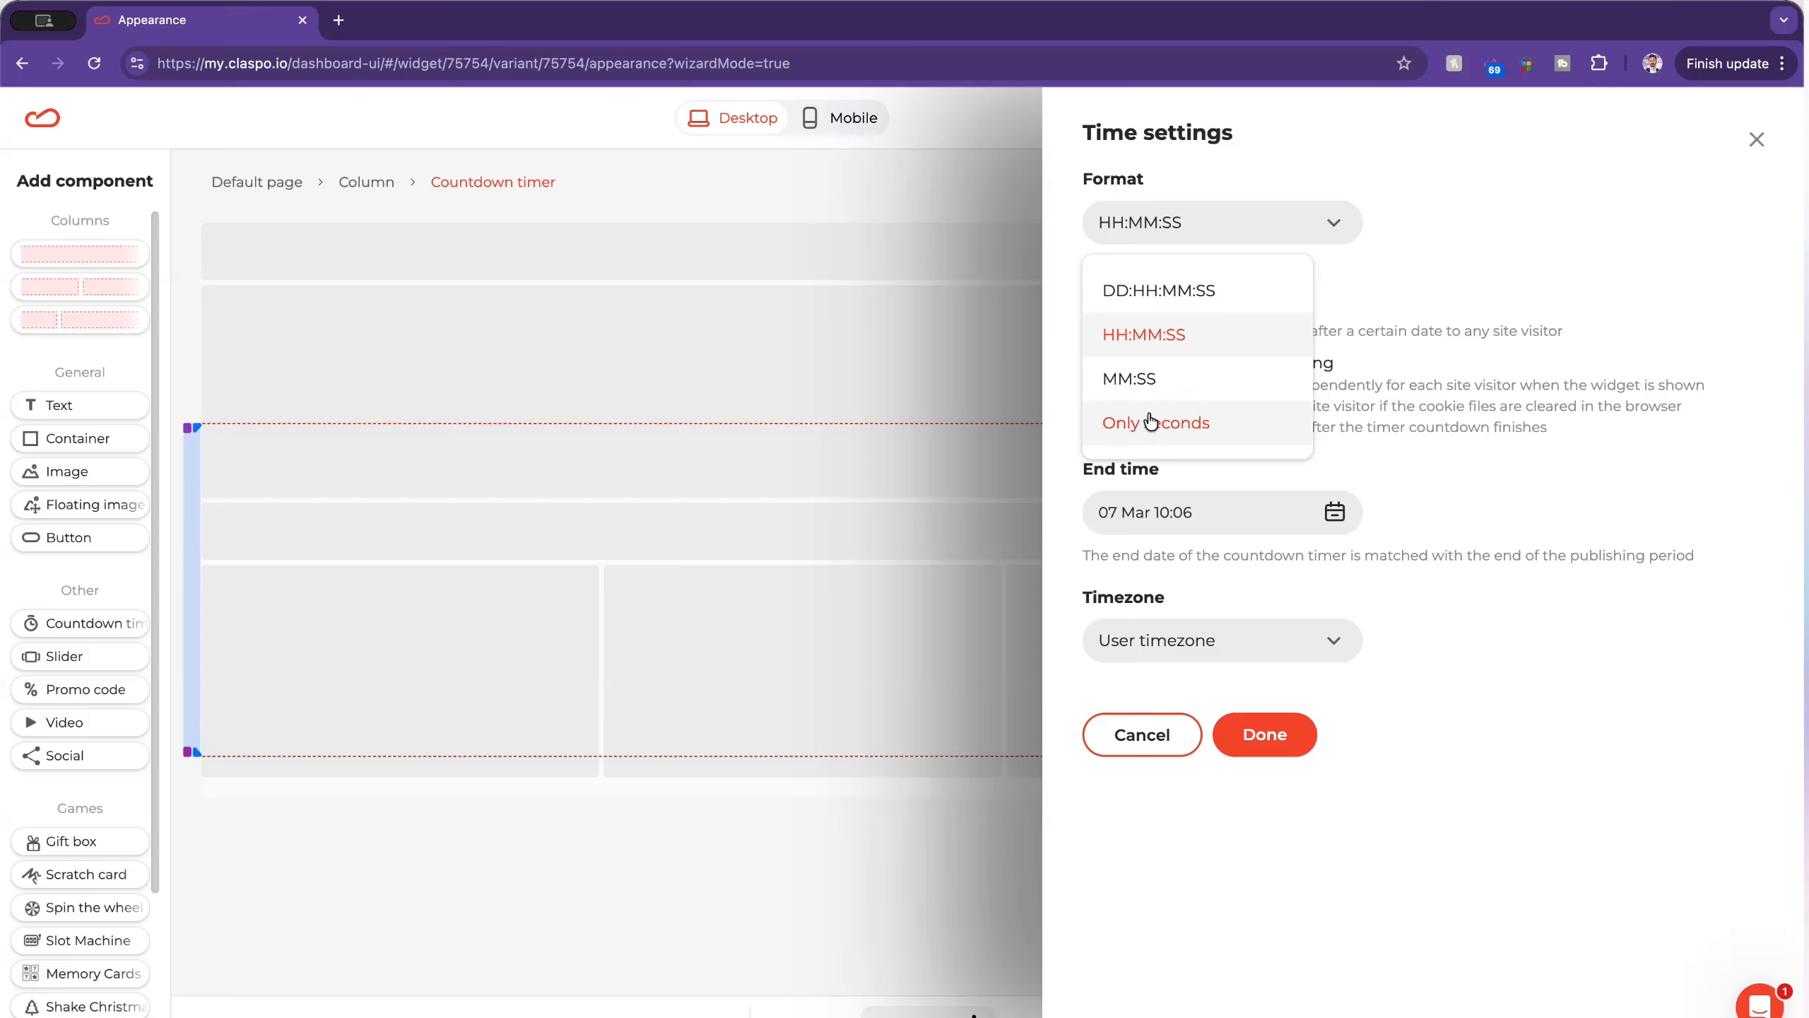
click(1144, 337)
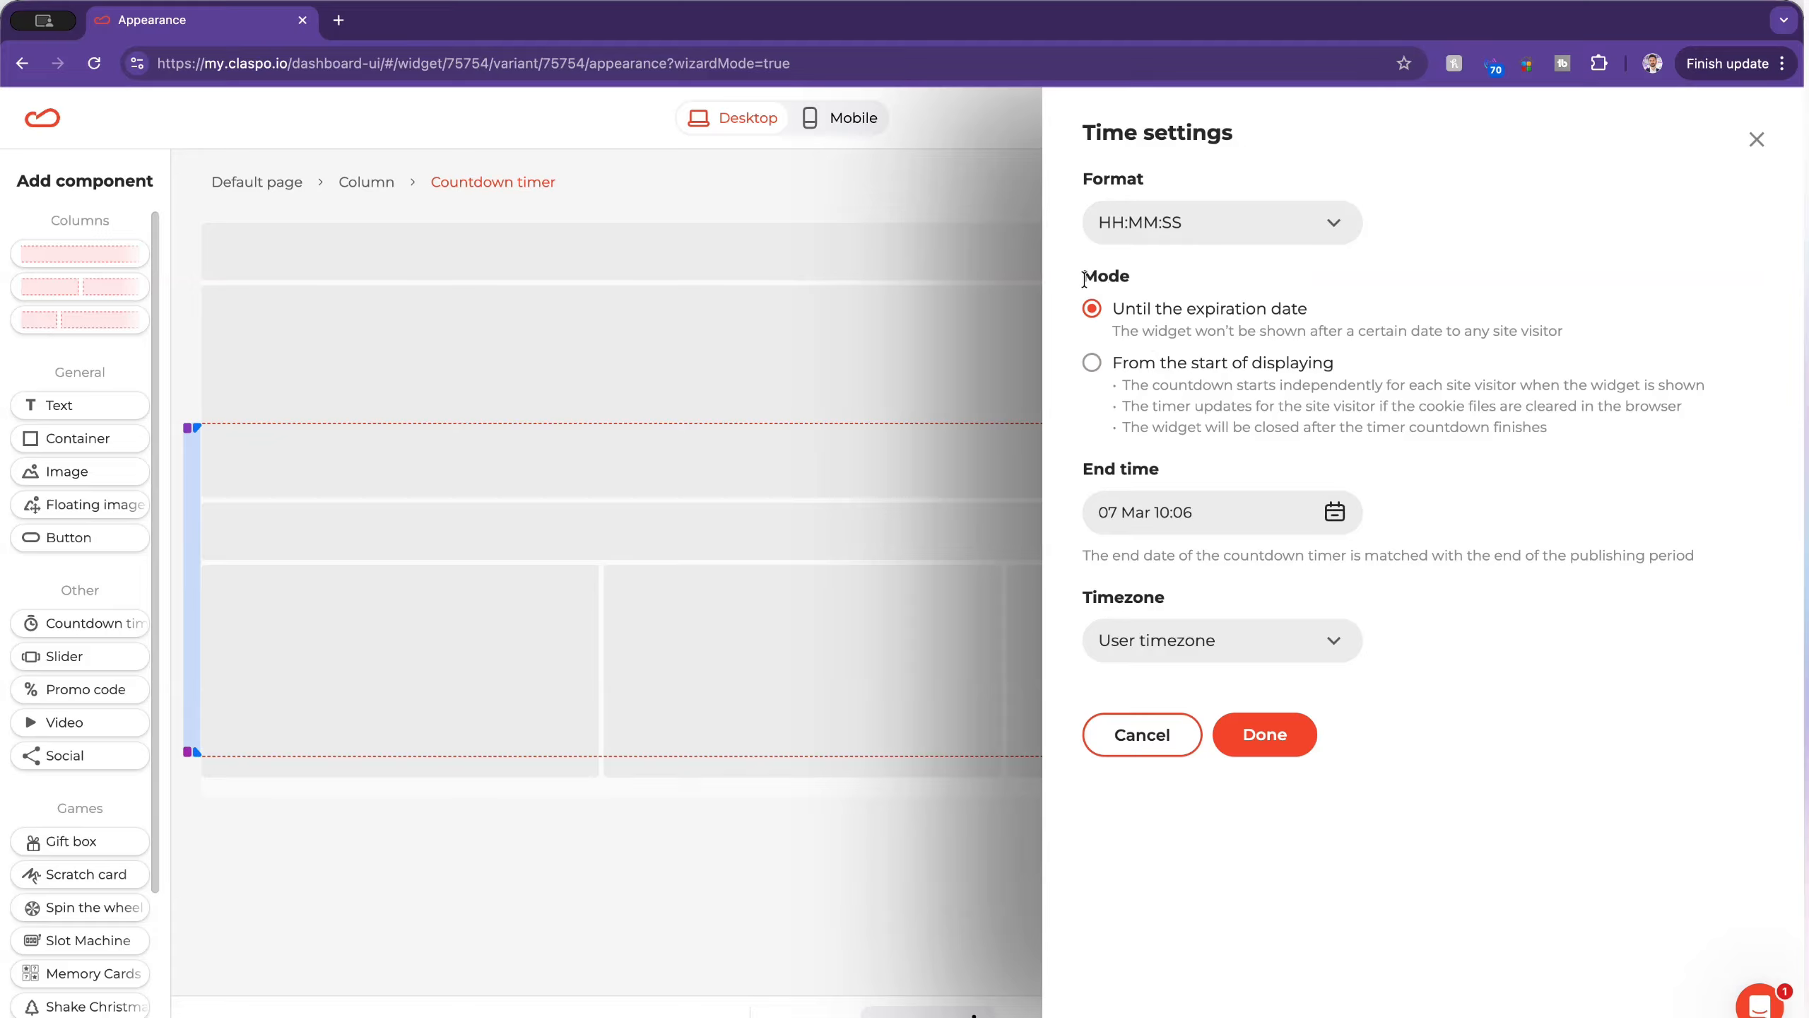
Step: Review the duration options of the From the start of displaying mode, and return to Until the expiration date
double_click(1106, 275)
click(1282, 335)
click(1092, 363)
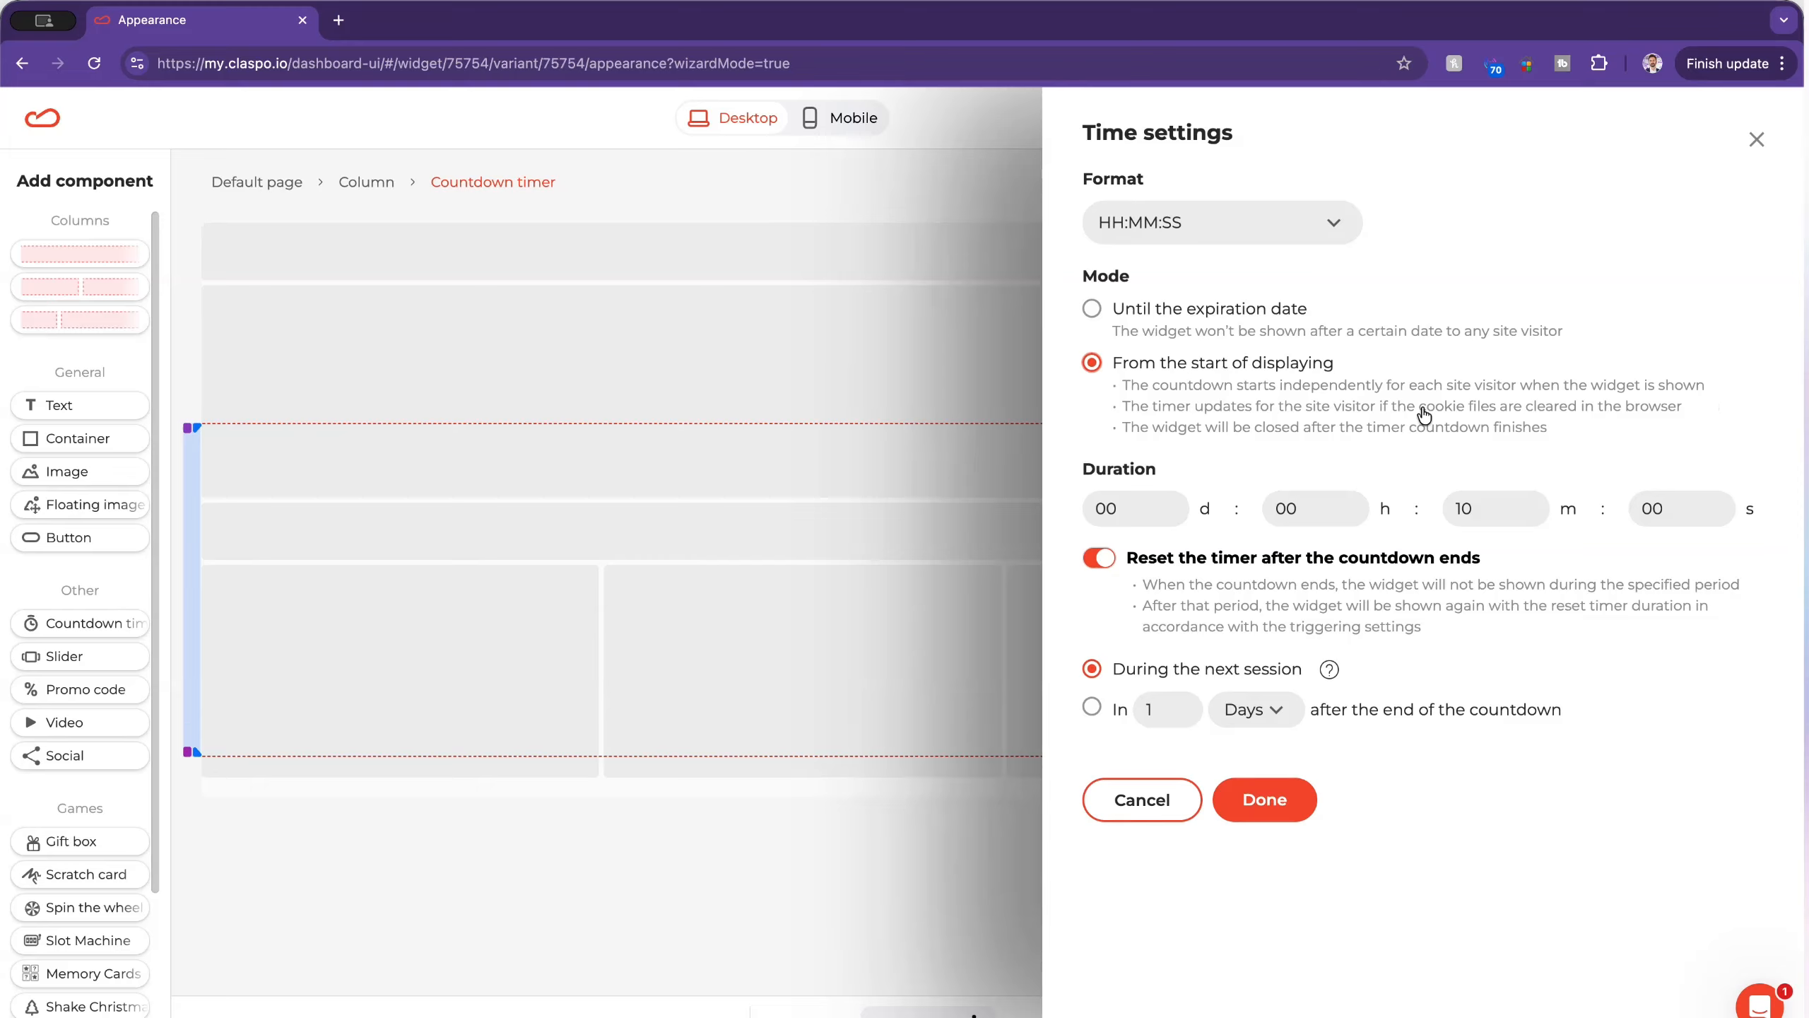
click(1138, 508)
double_click(1108, 509)
click(1096, 314)
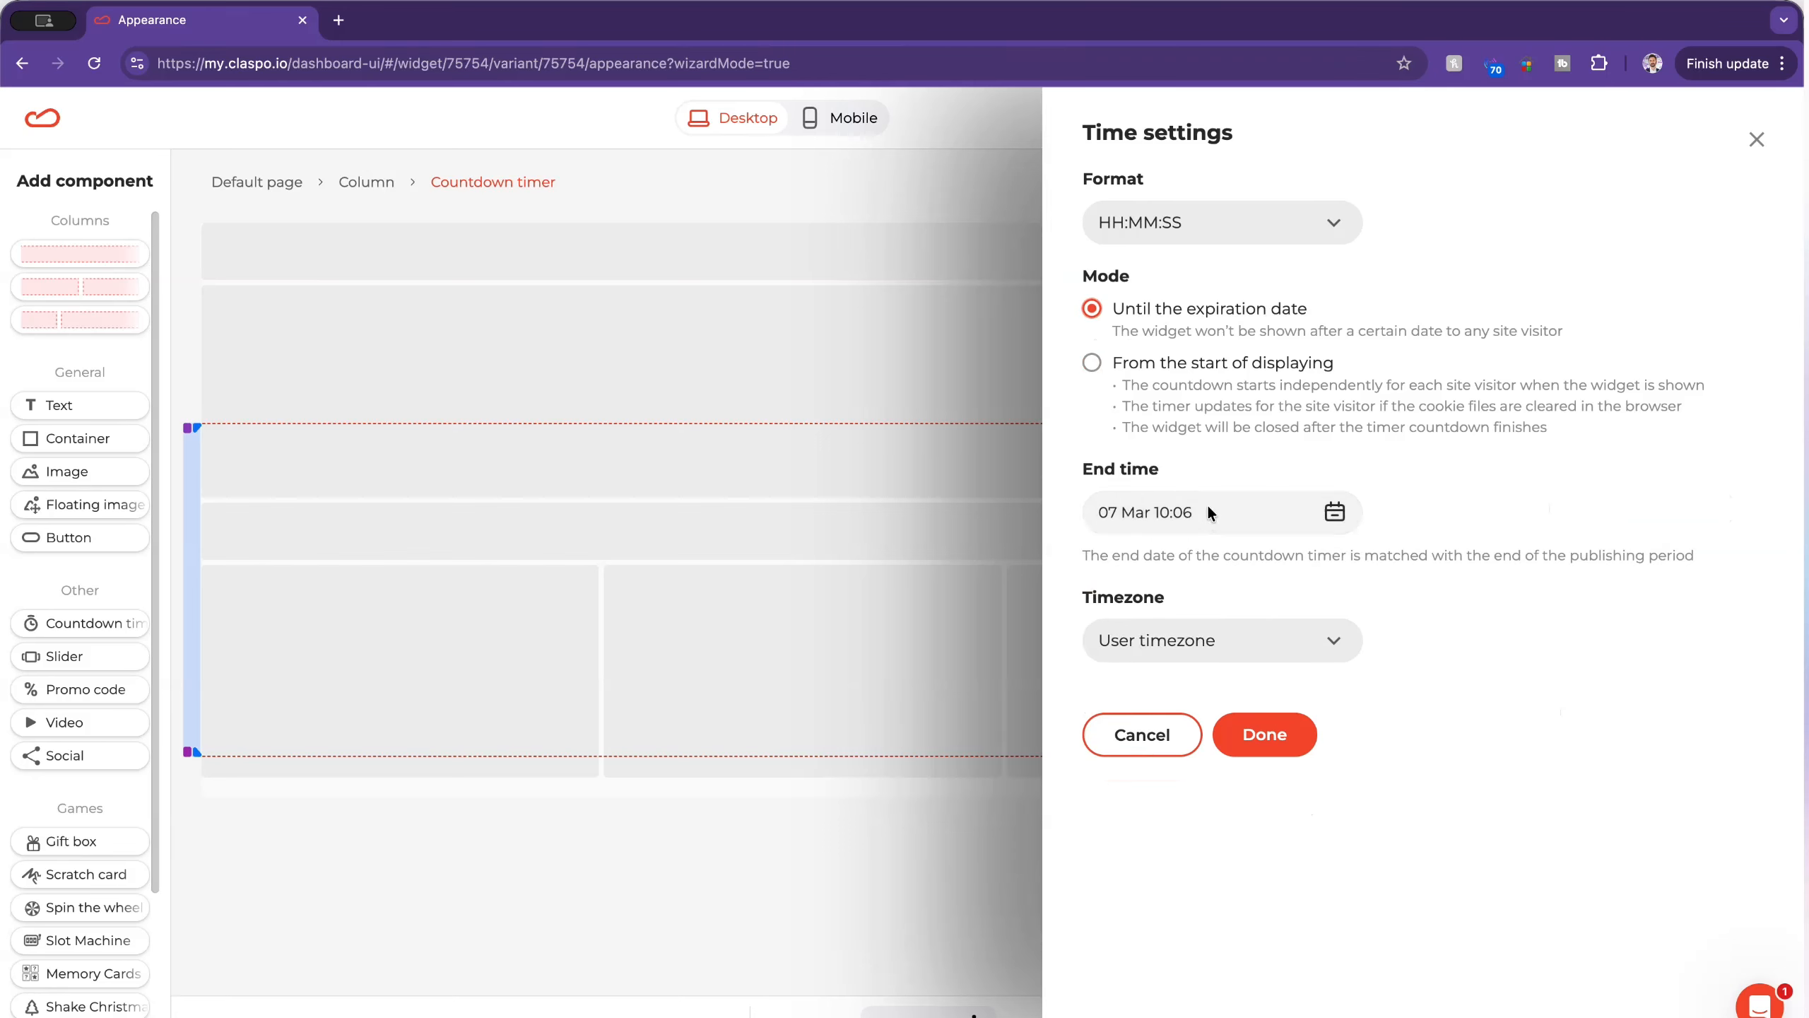
Step: Check the end date and timezone choices, keep 07 Mar 10:06 and User timezone, and apply the time settings
click(1350, 529)
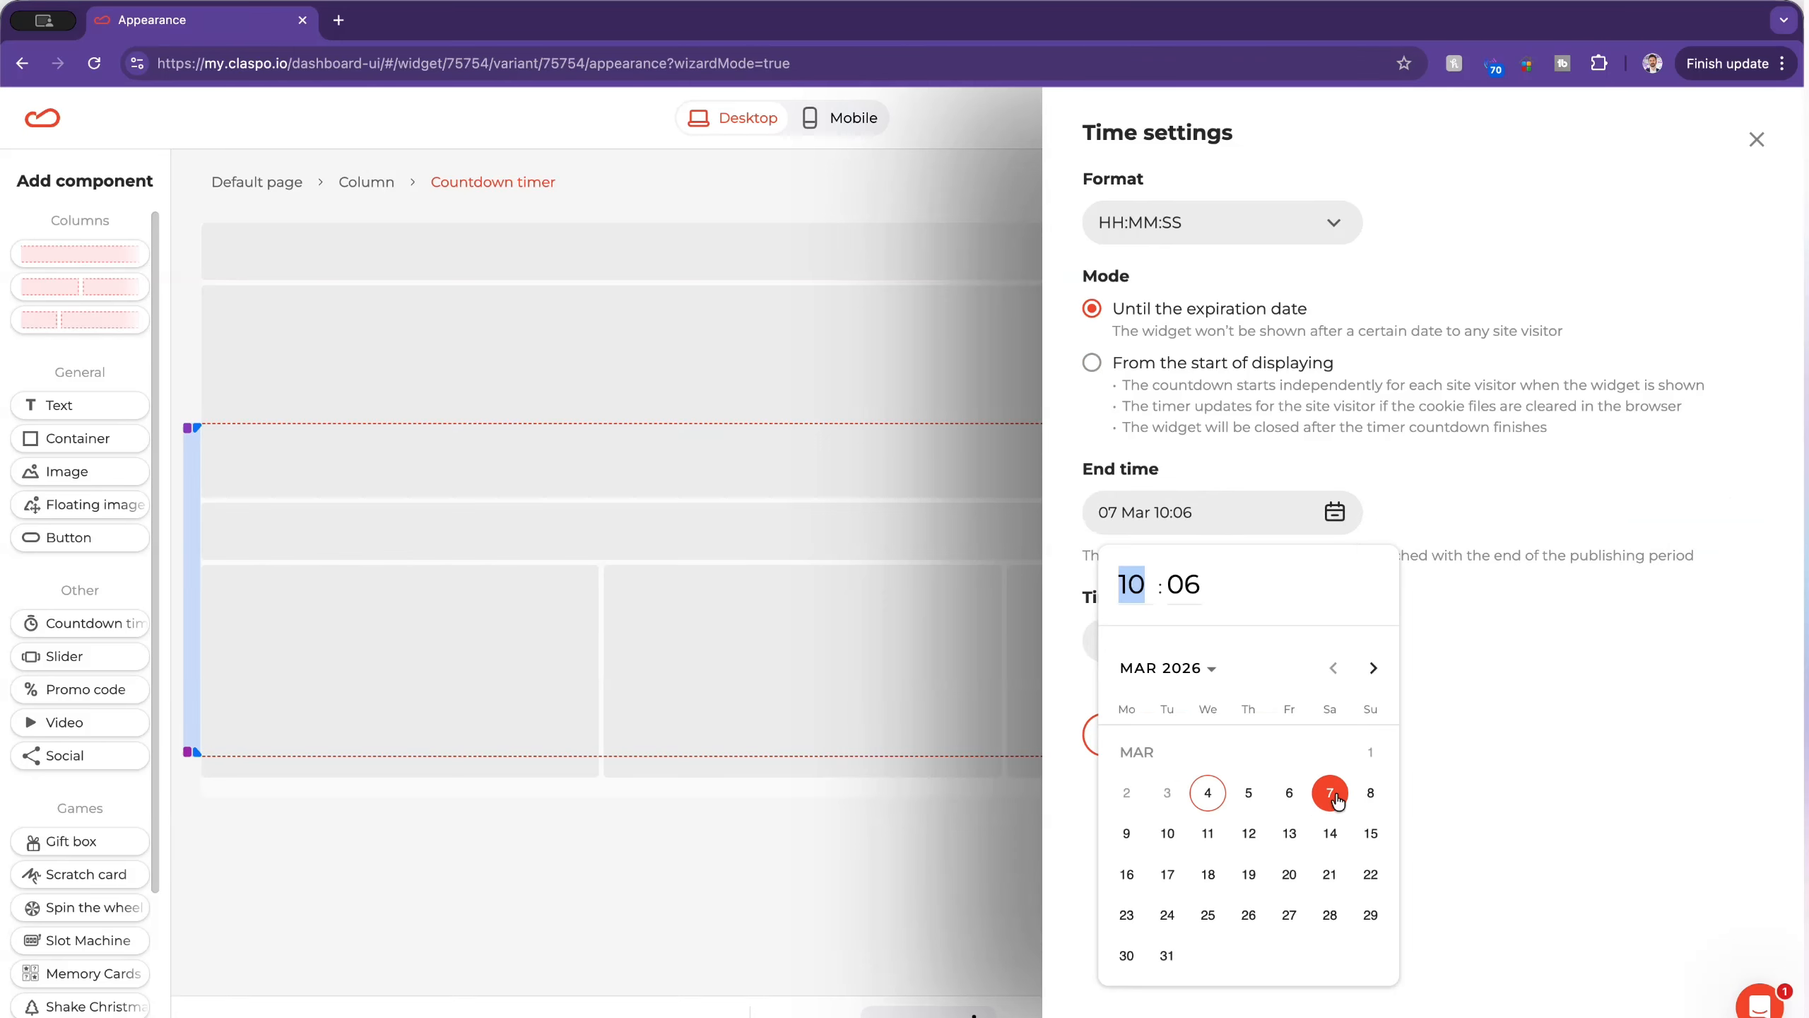
click(1482, 416)
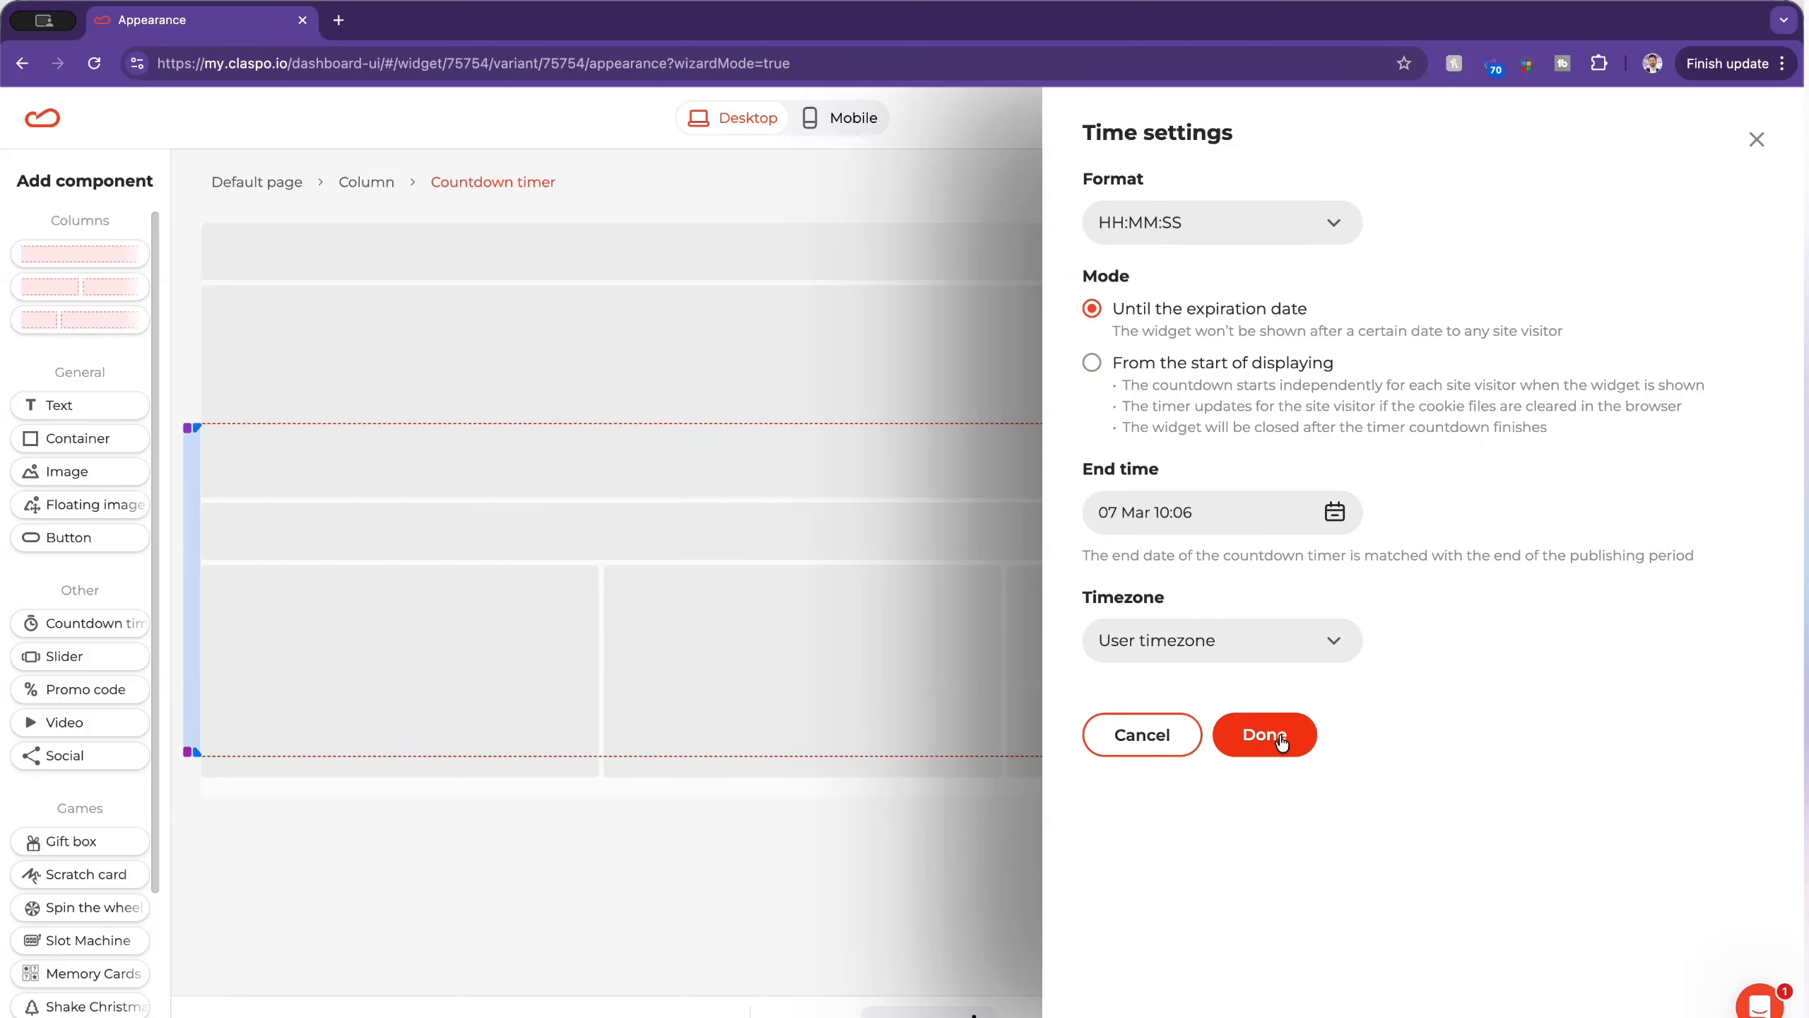
click(1253, 631)
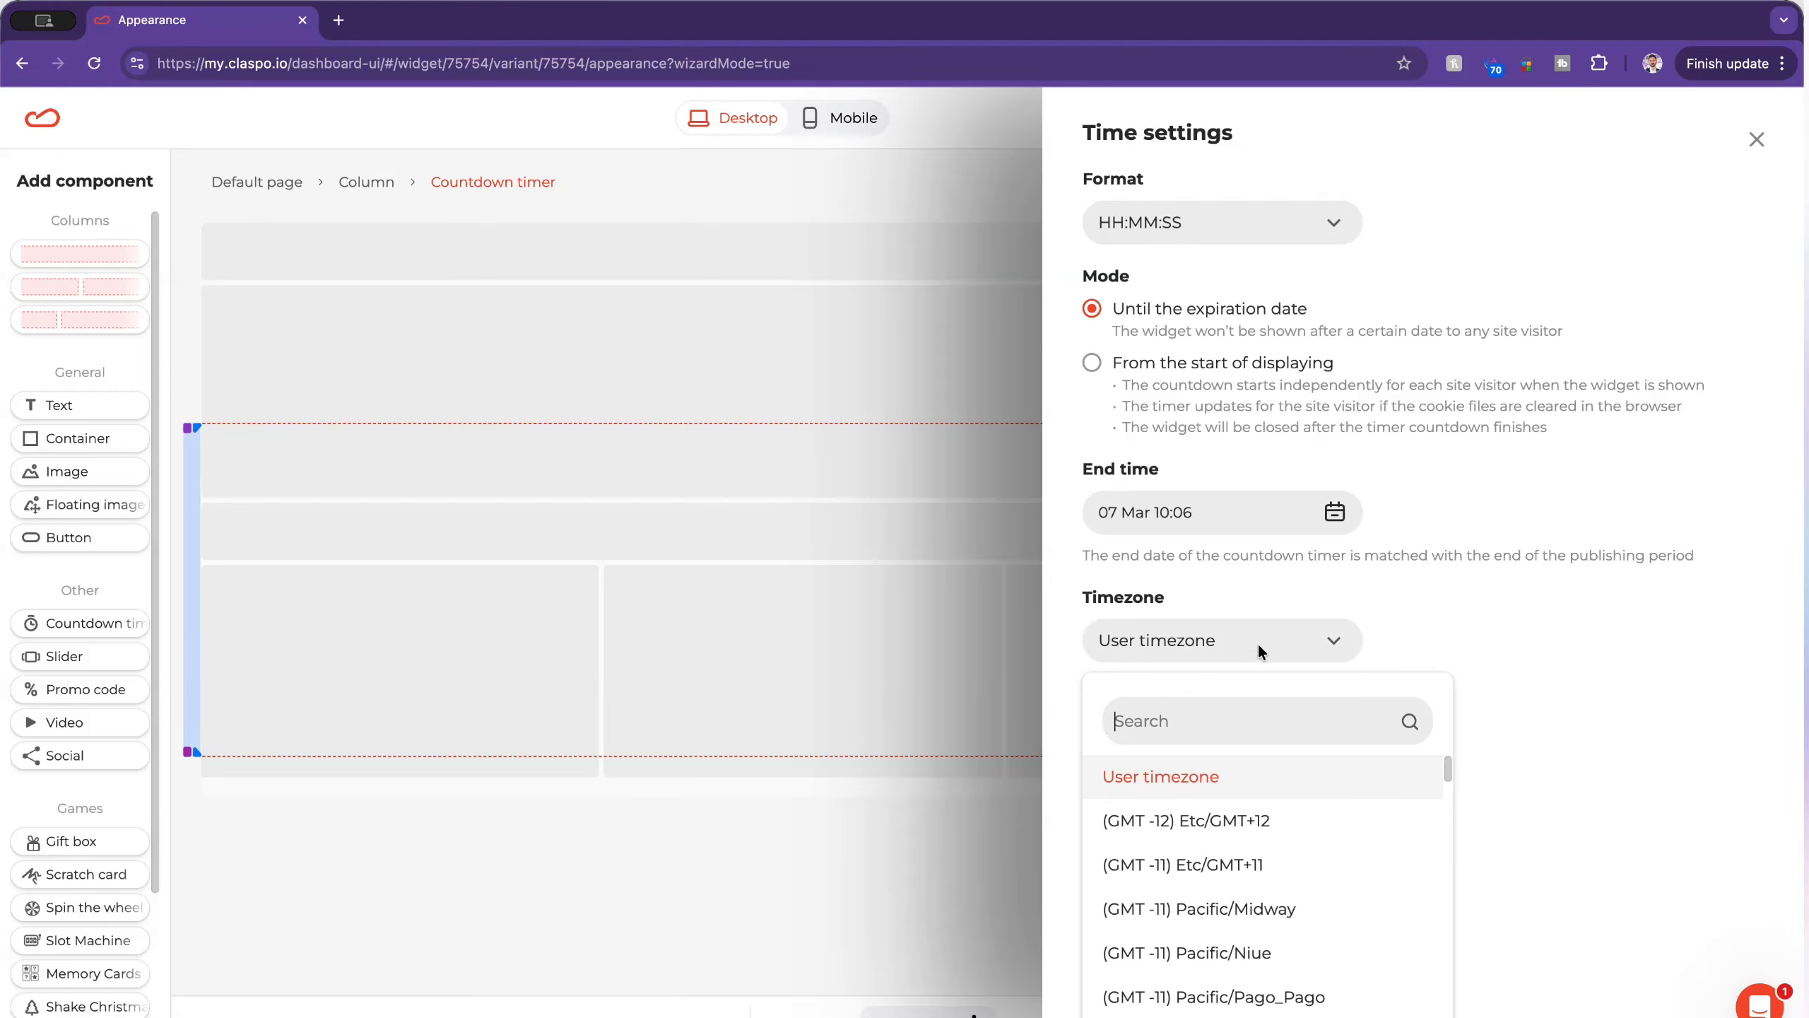
click(1258, 645)
click(1267, 734)
Step: Set the countdown timer's text color to white (#FFFFFF)
click(435, 647)
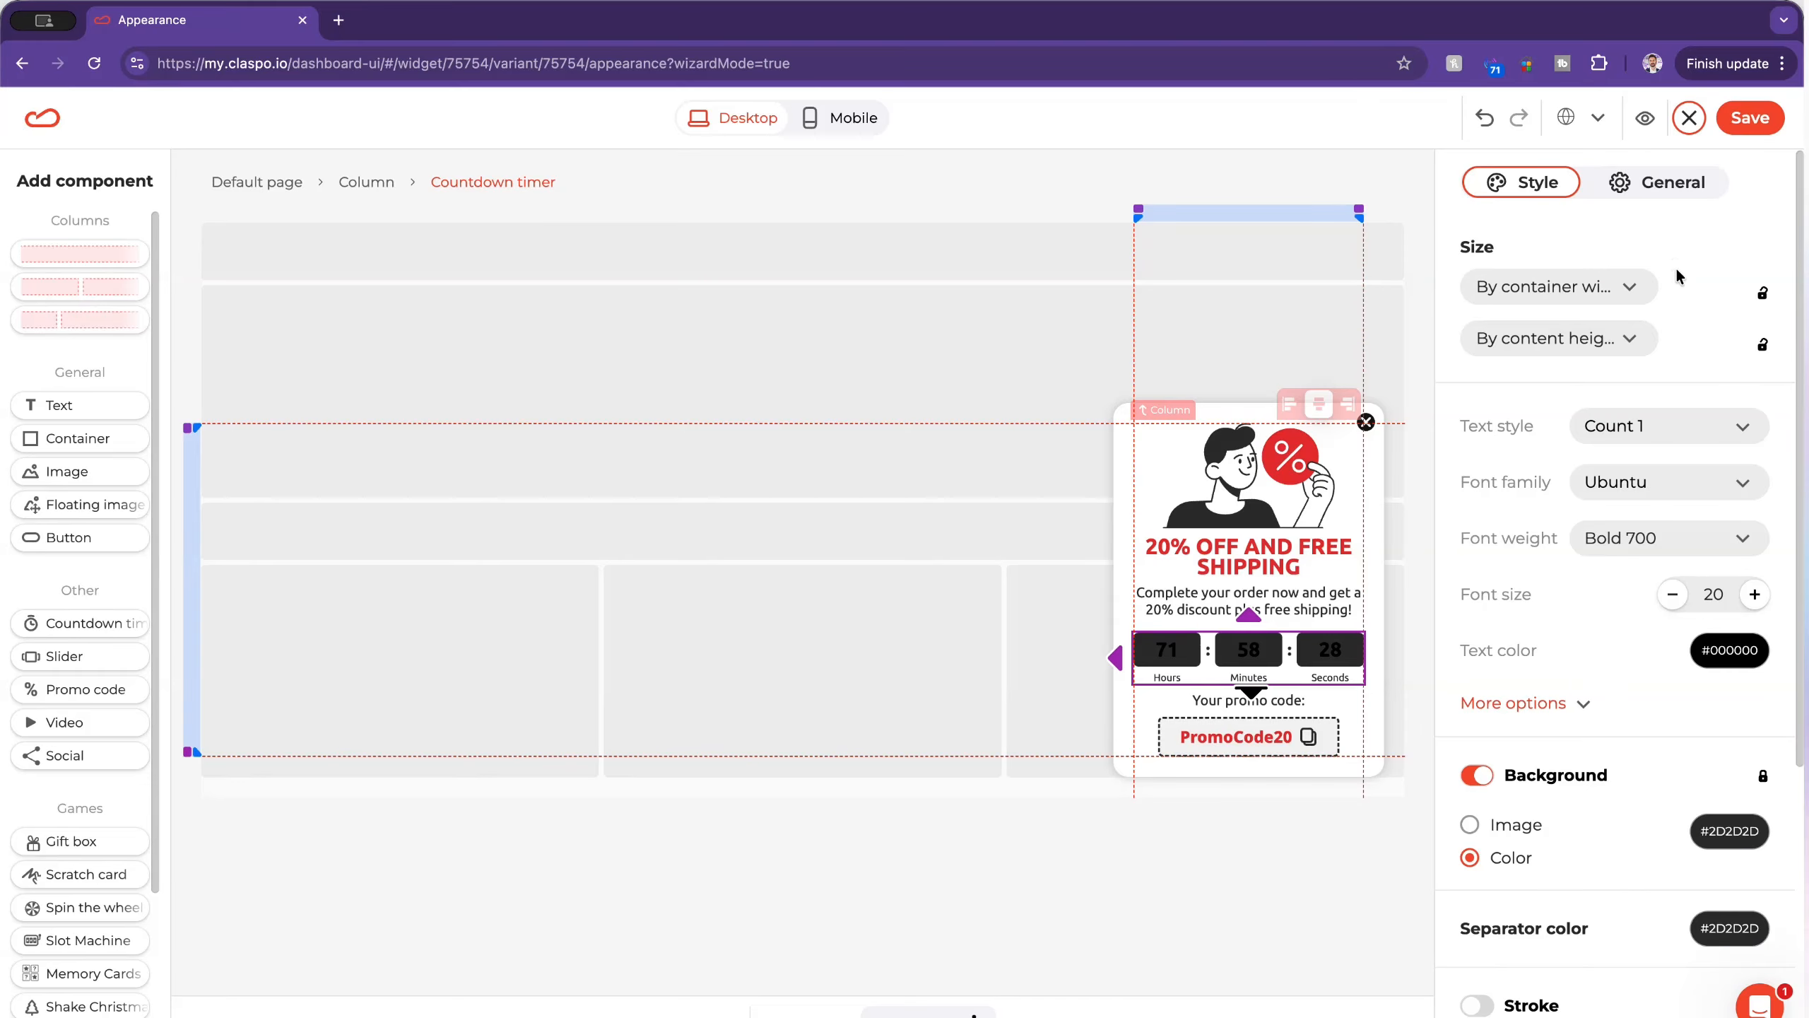
click(1707, 654)
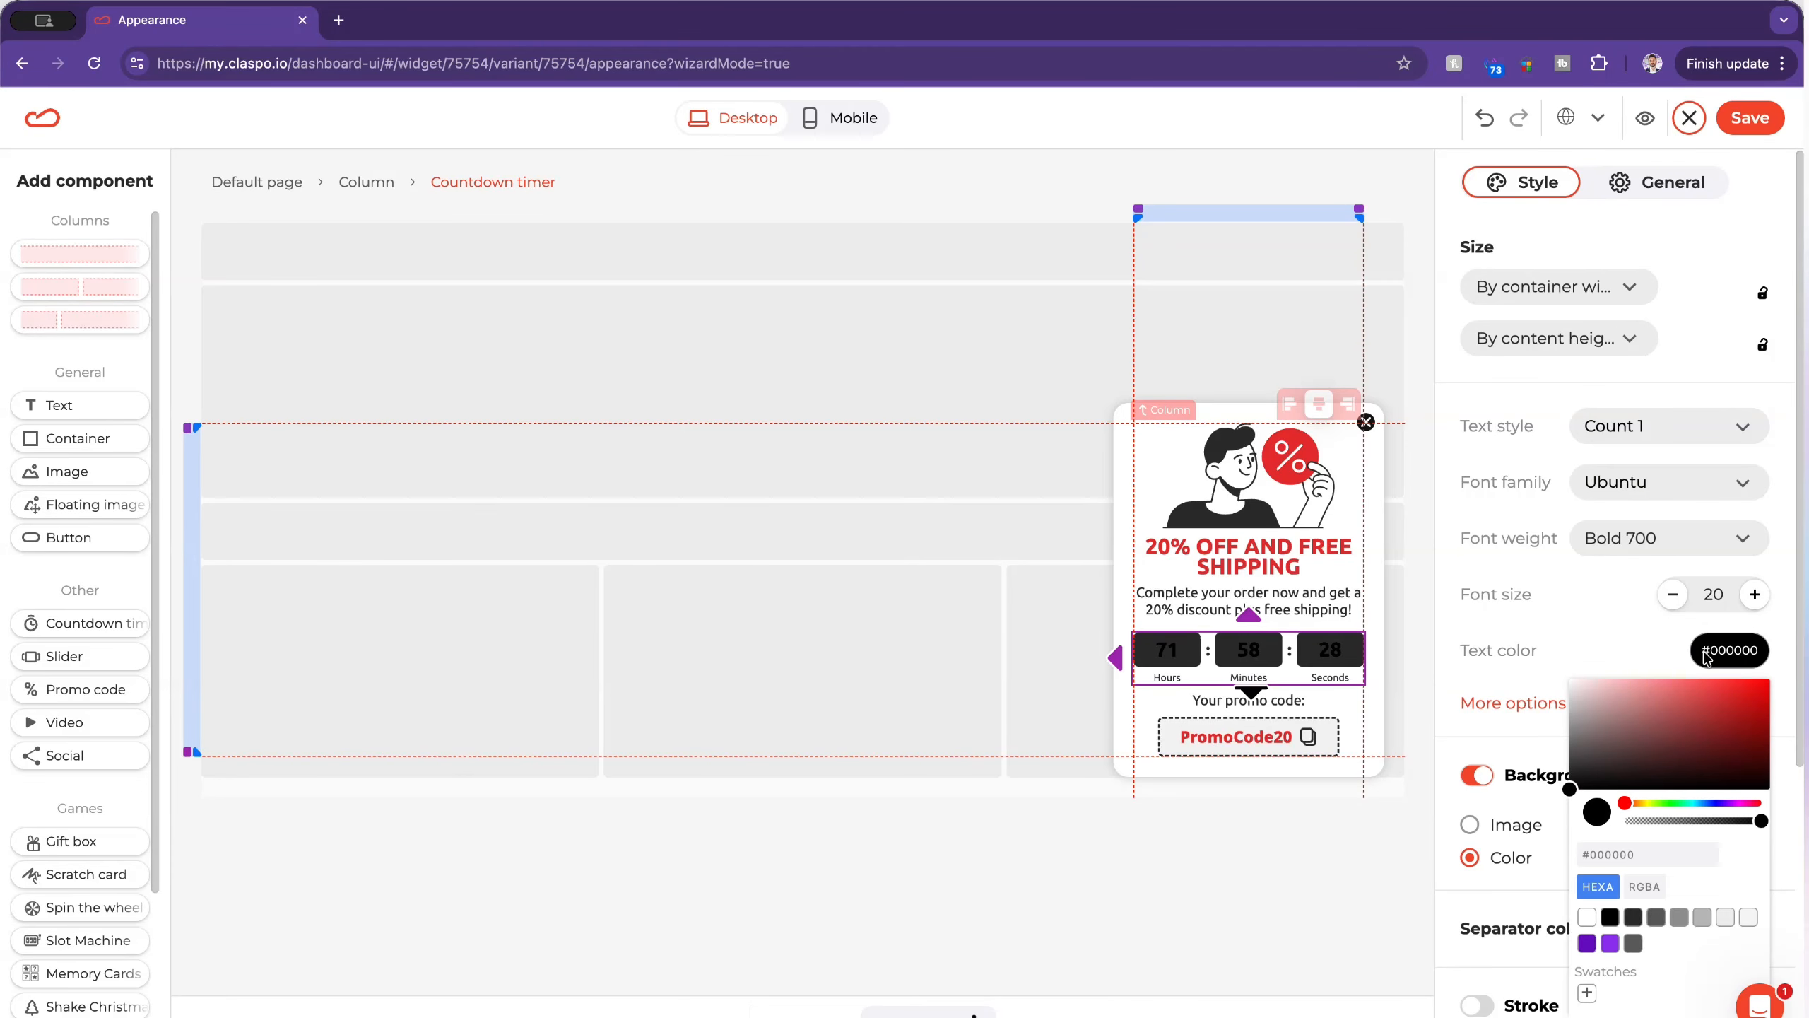
click(1587, 917)
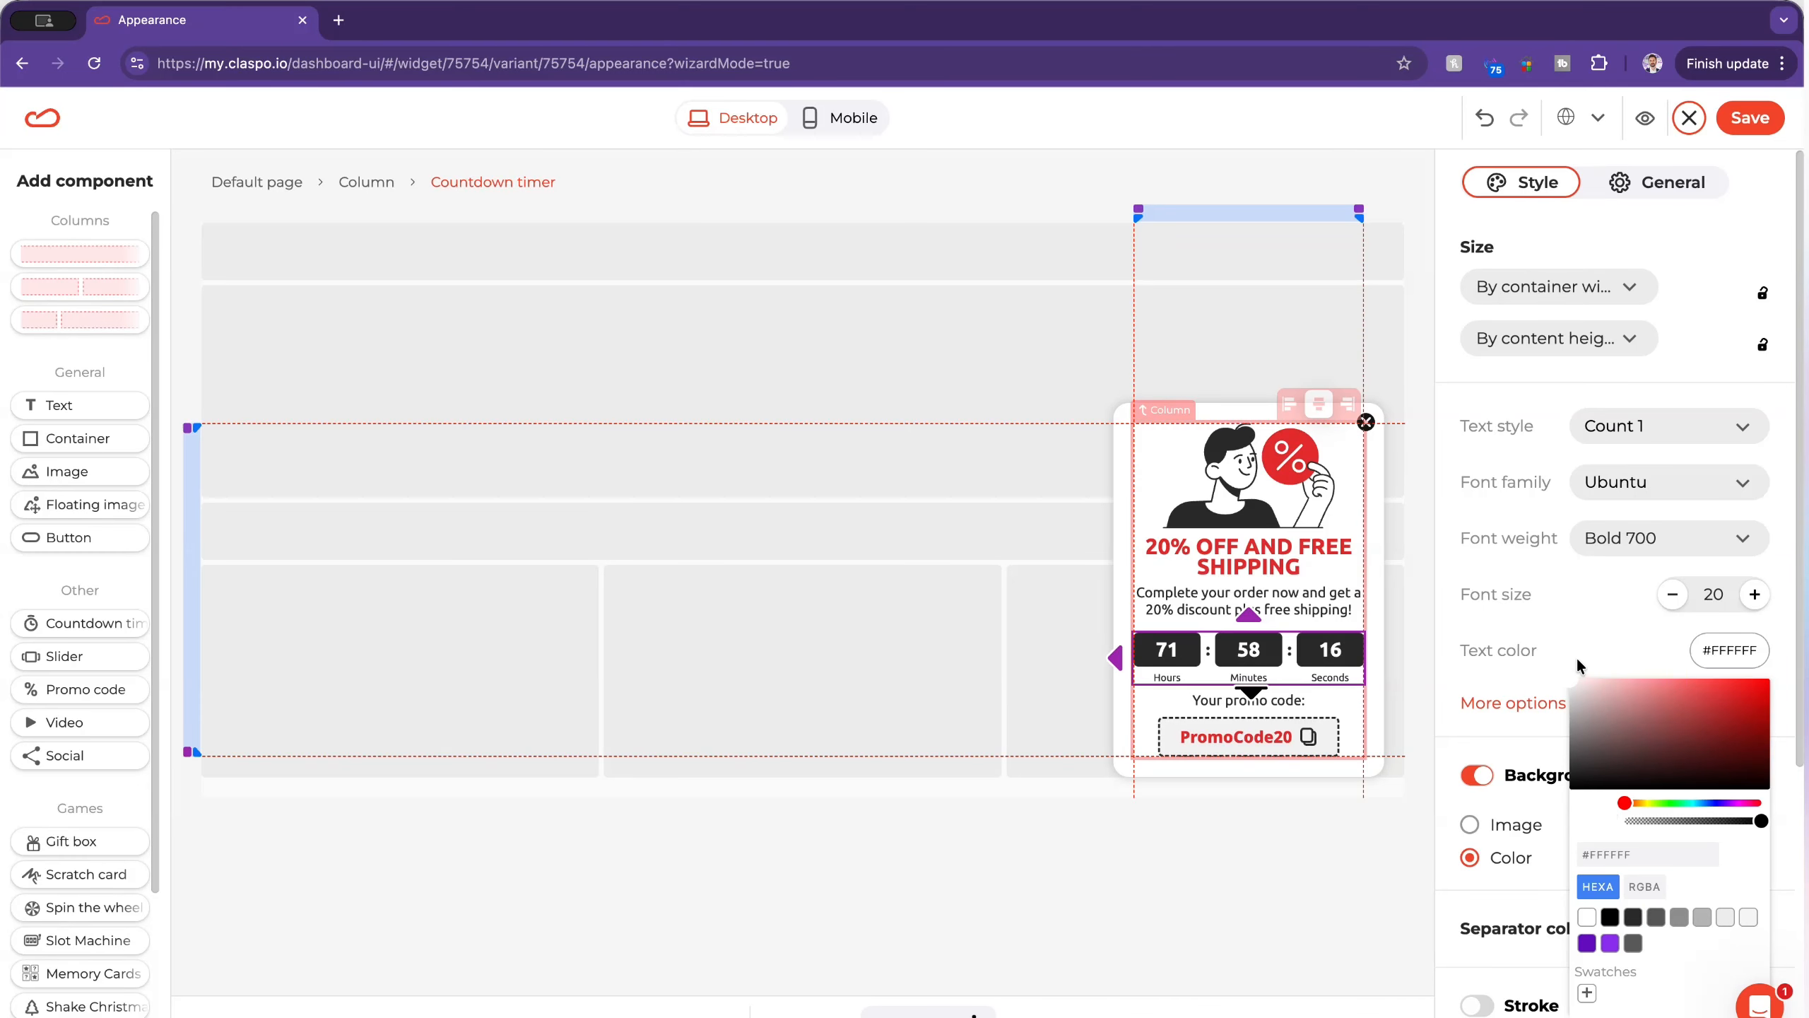
click(1606, 659)
Step: Set the countdown timer's background to solid red (#FF0000) and look over its remaining style options
click(1729, 834)
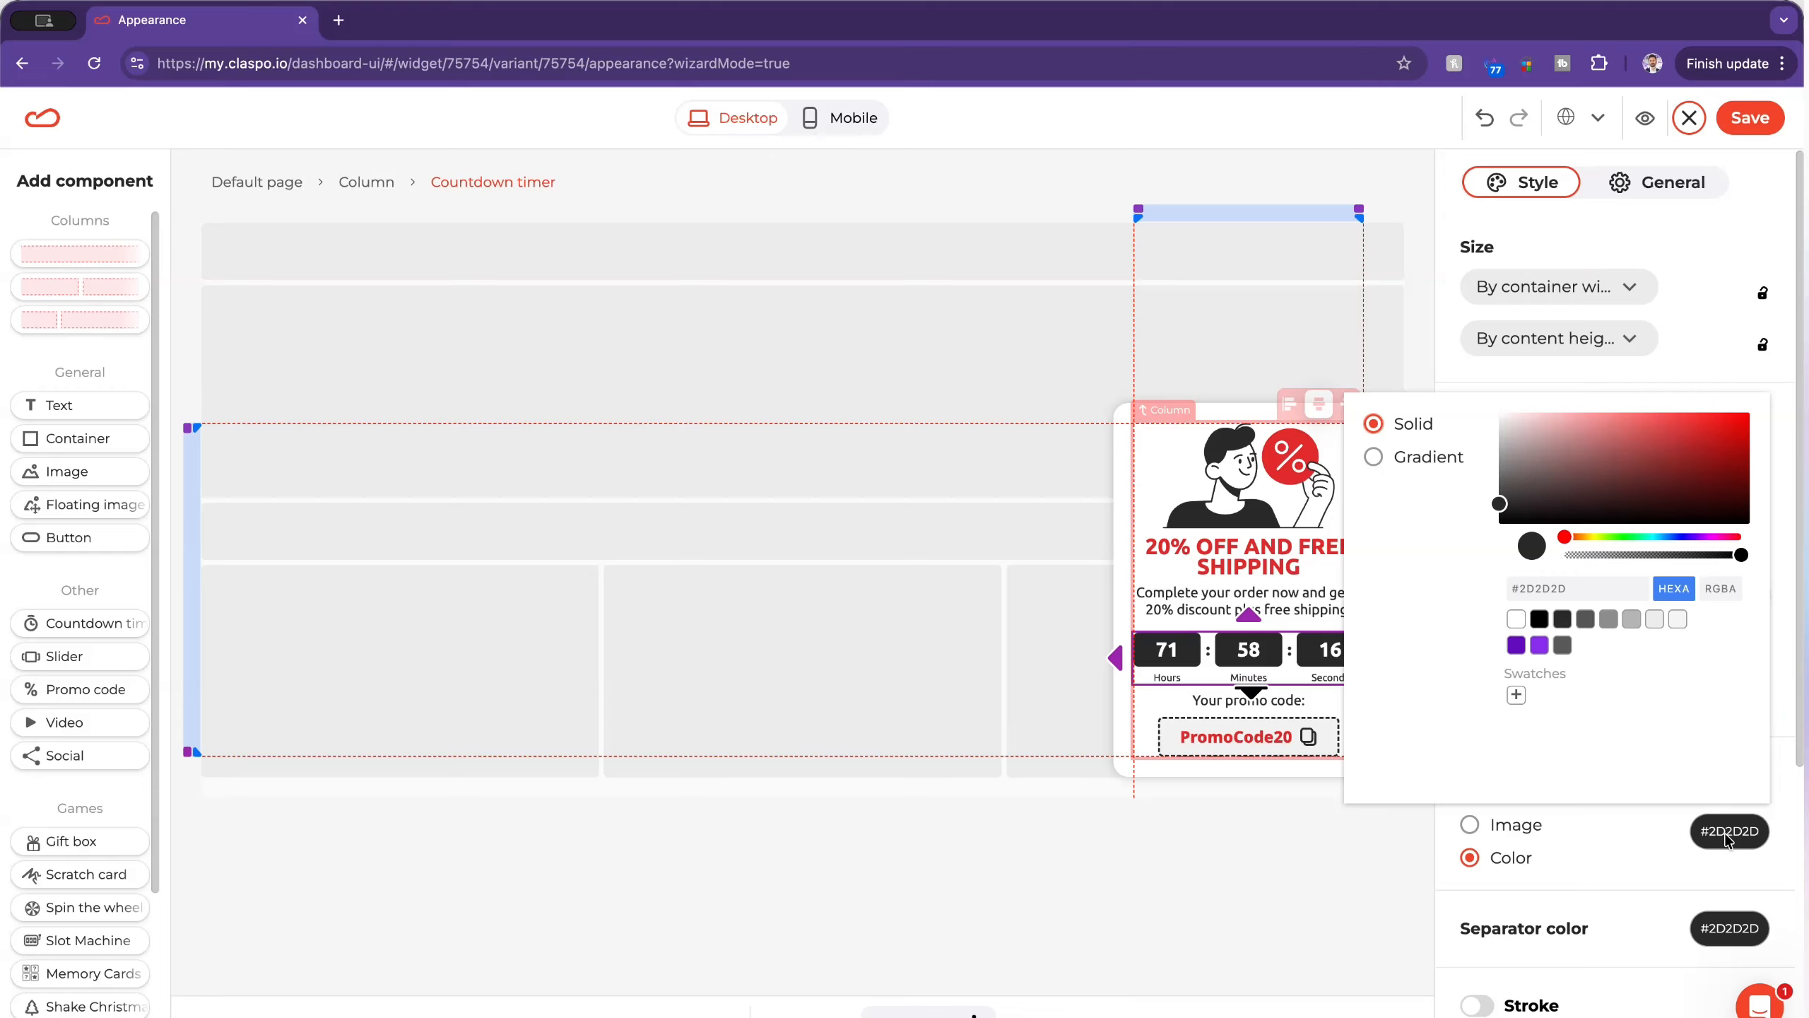
drag(1723, 428, 1776, 405)
click(1573, 380)
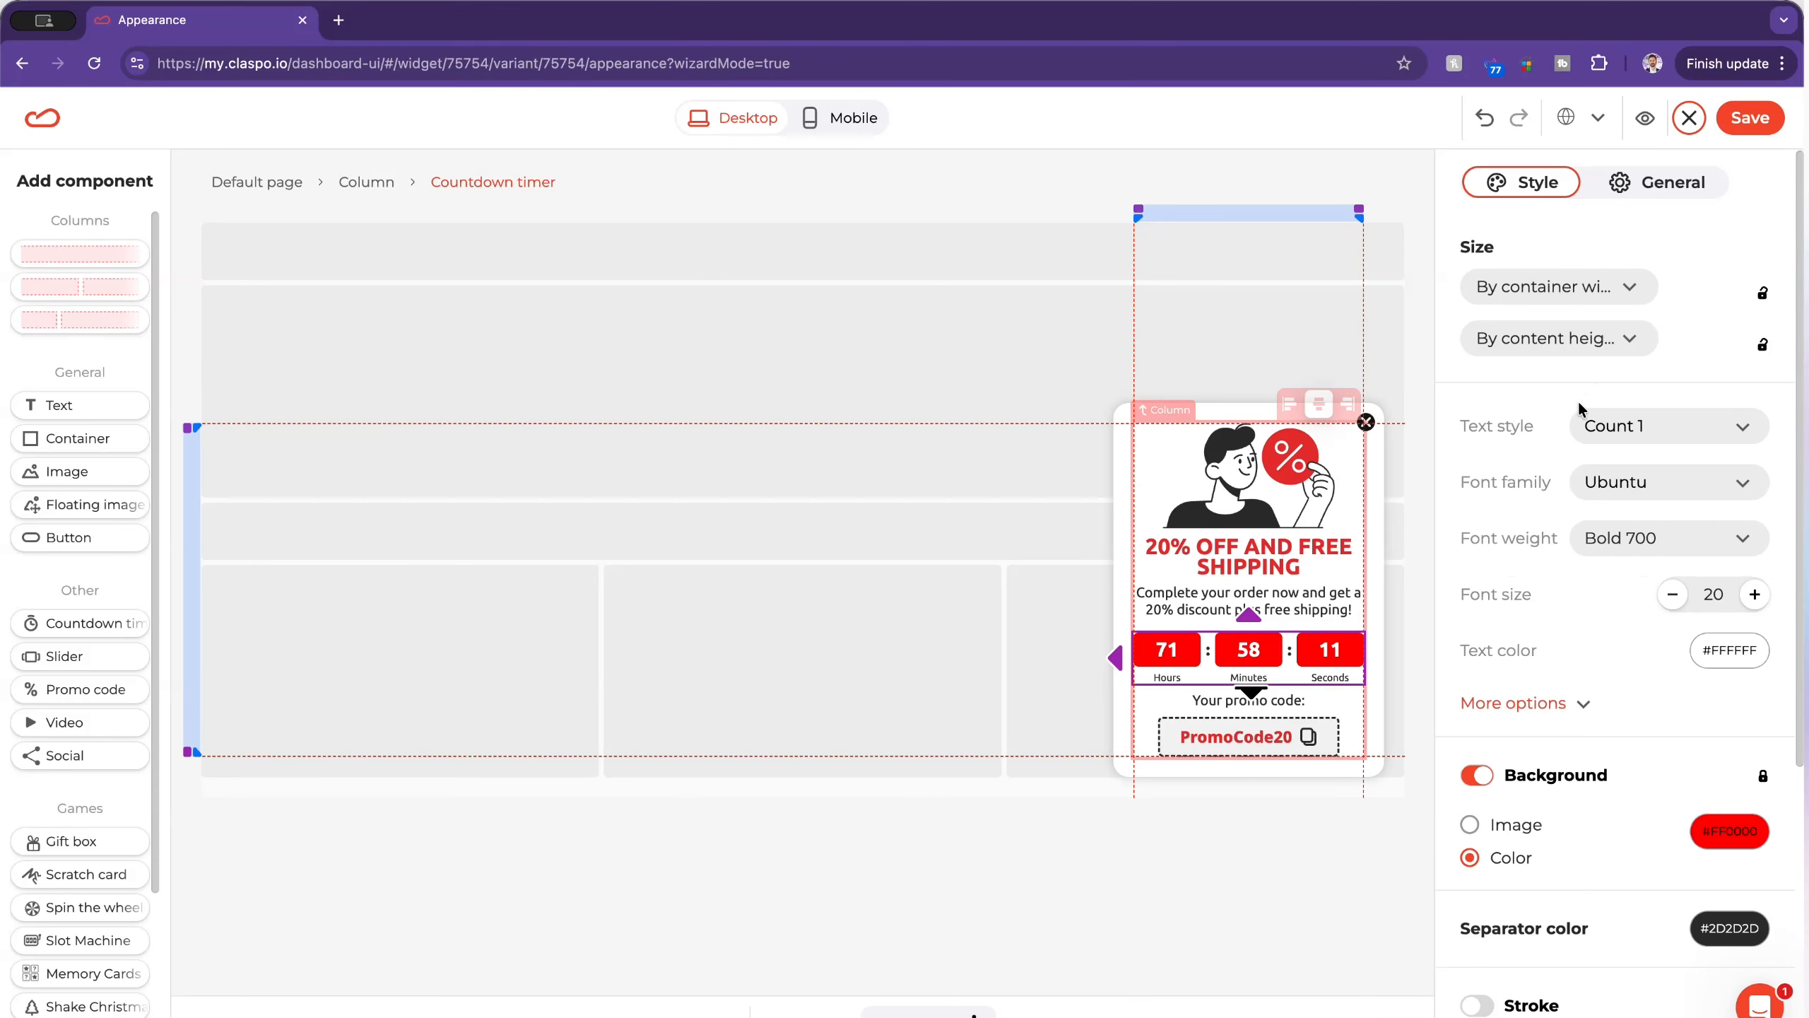
scroll(1622, 674, down, 5)
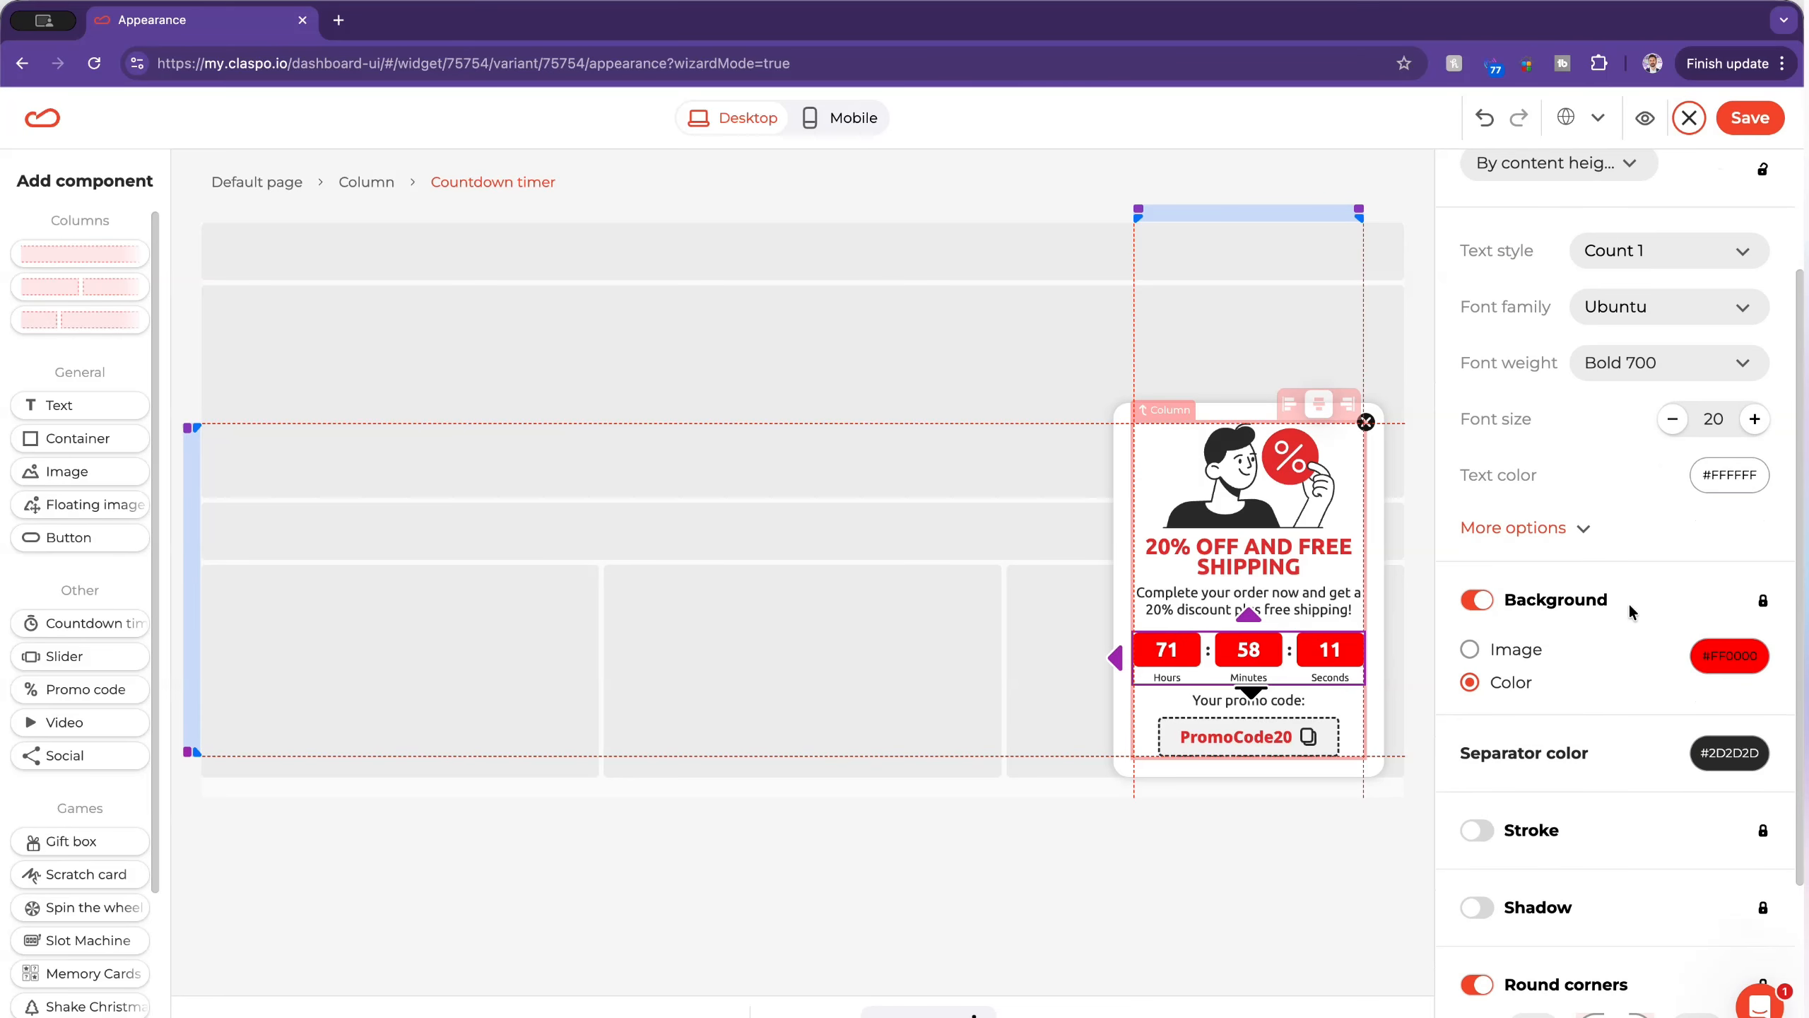
scroll(1535, 659, down, 1)
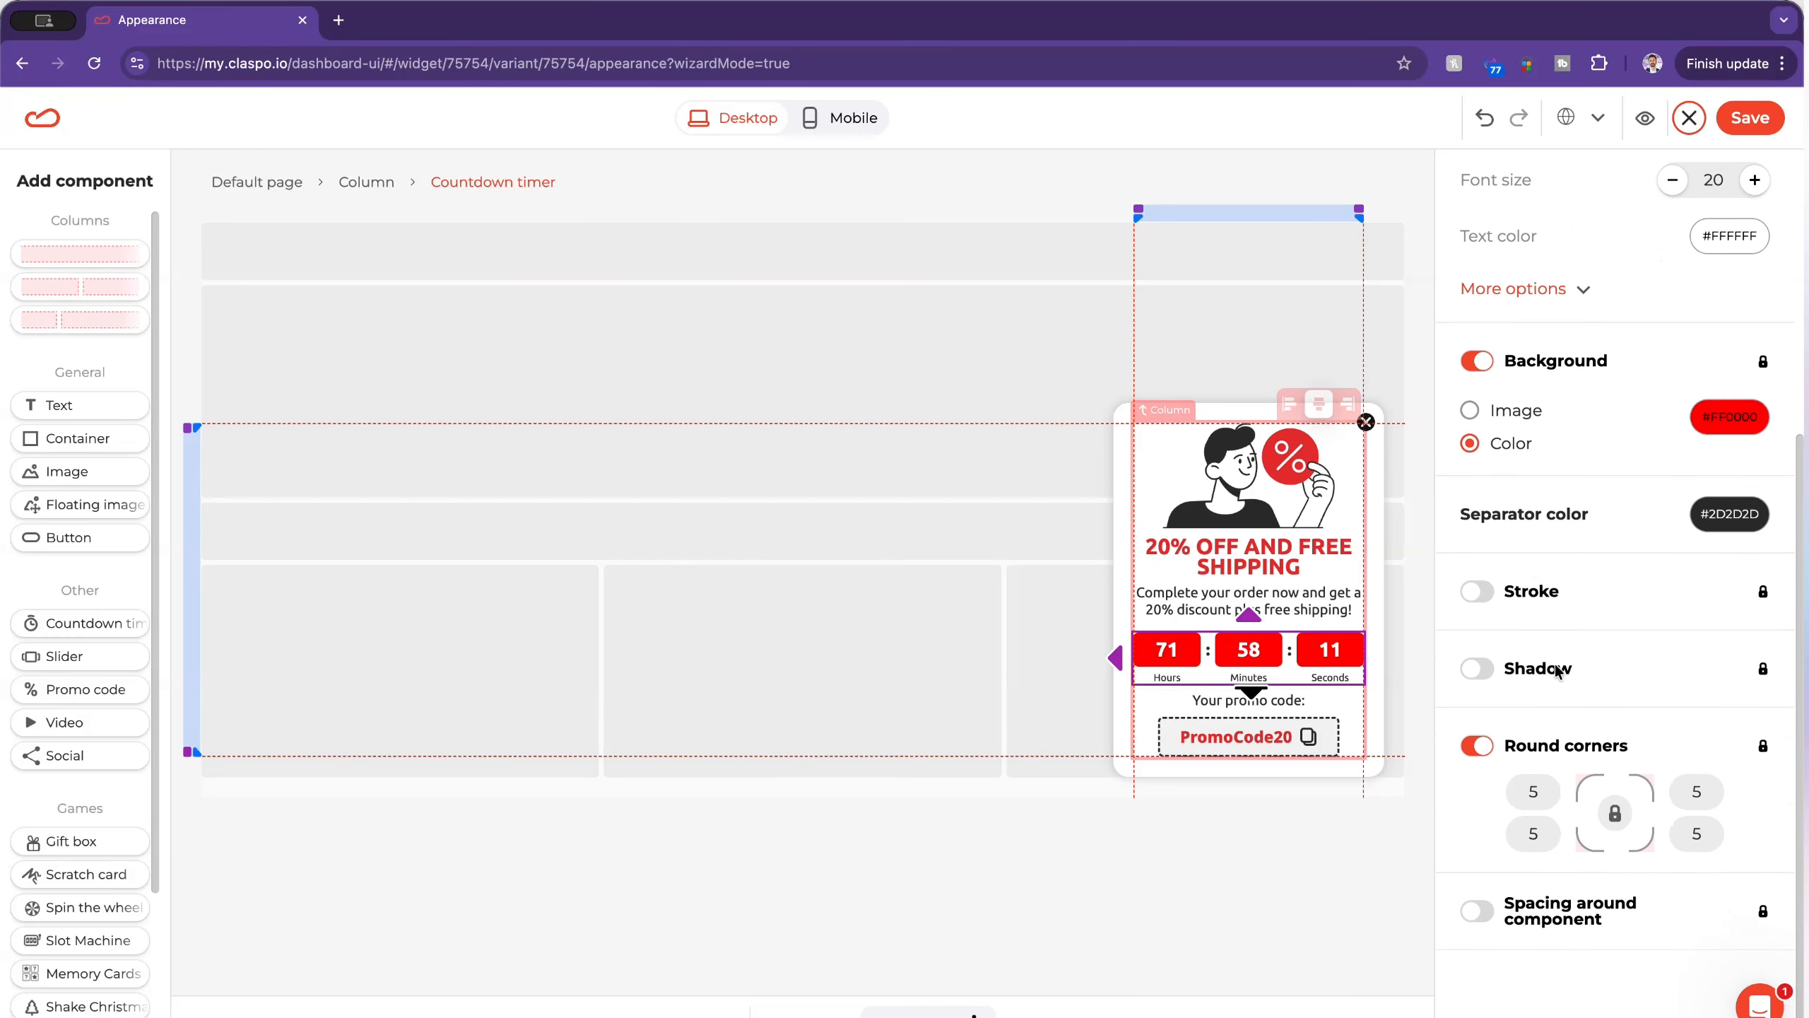
scroll(1496, 614, up, 2)
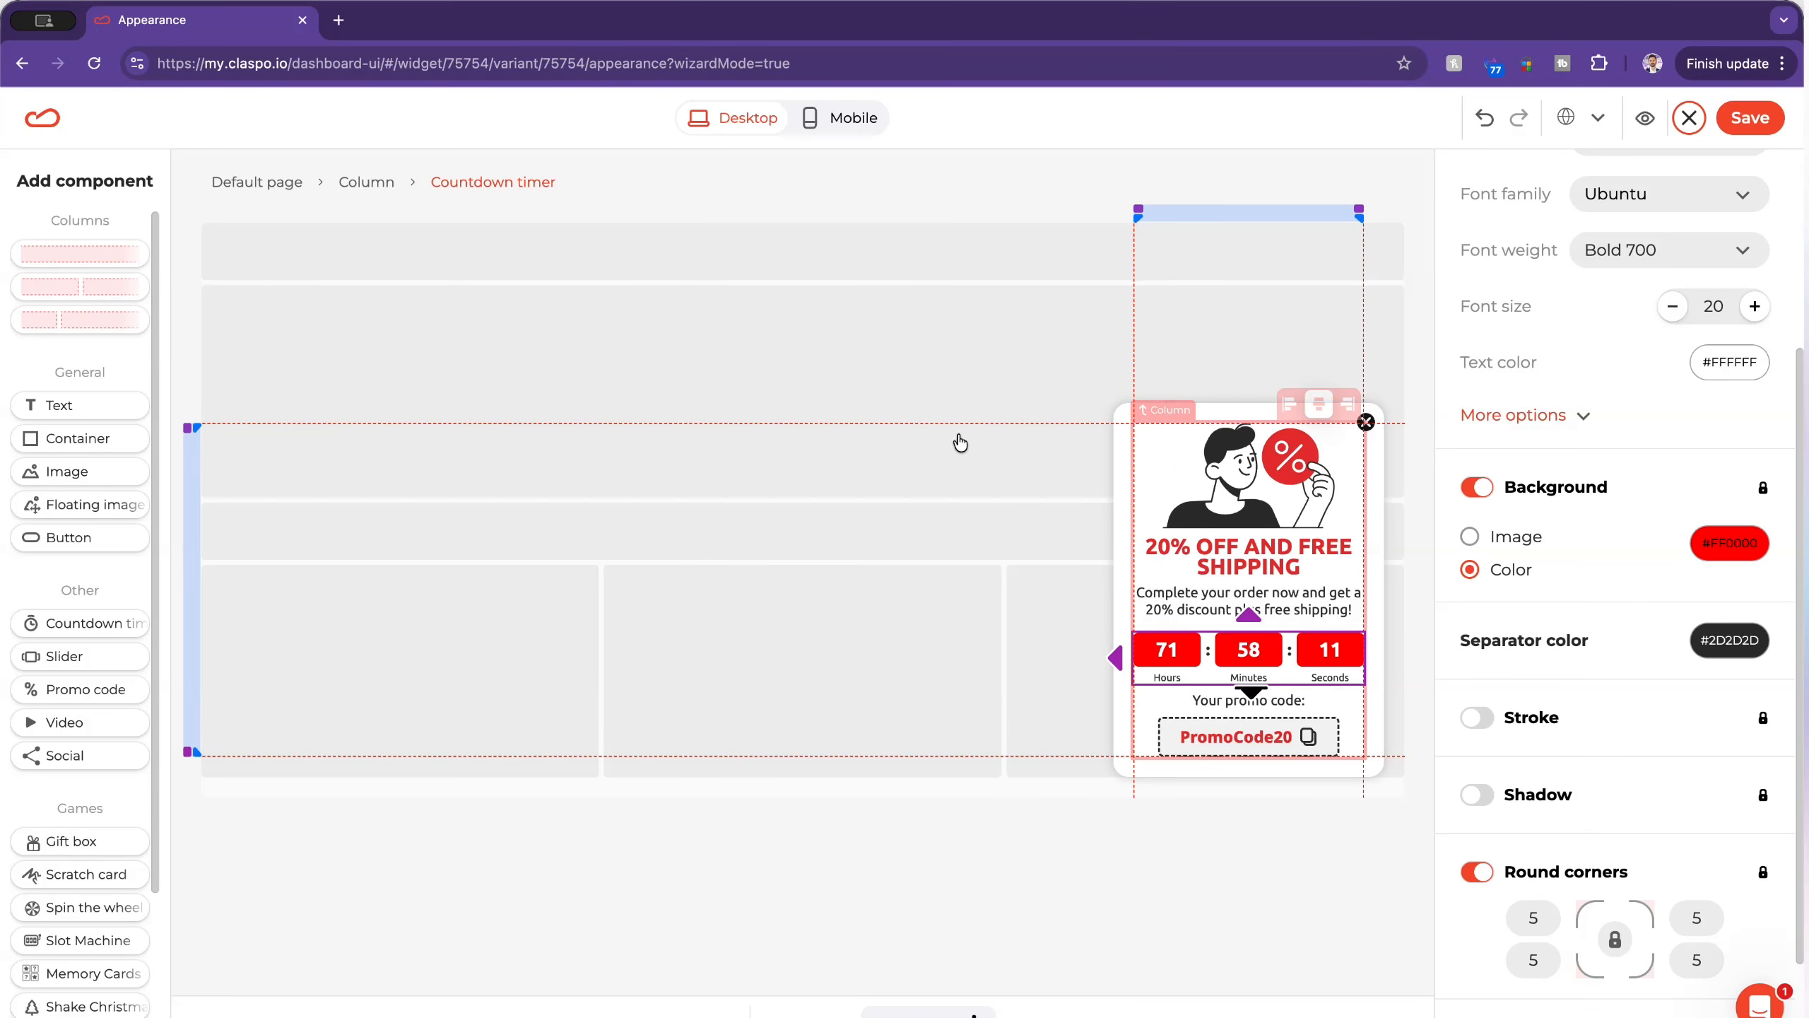
Step: Compare the bottom-right, bottom-center and bottom-left placements of the floating box, and settle on bottom-left
click(955, 437)
click(1477, 369)
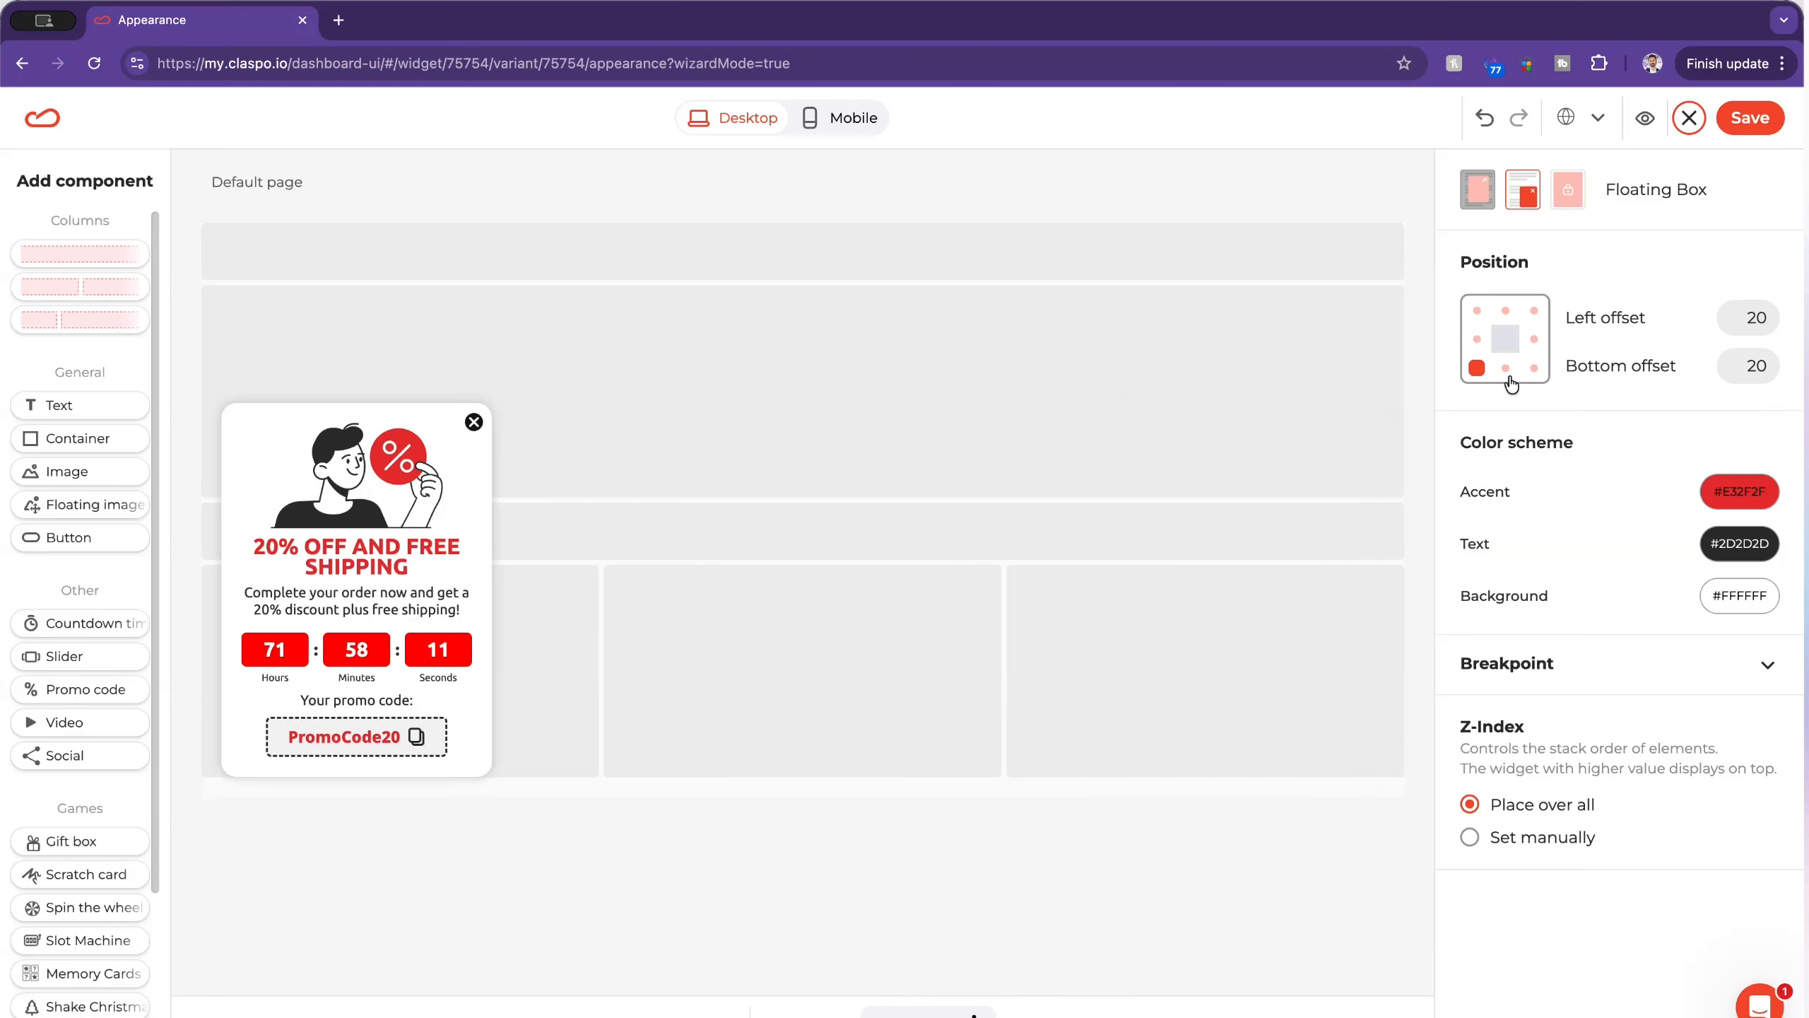
click(1535, 370)
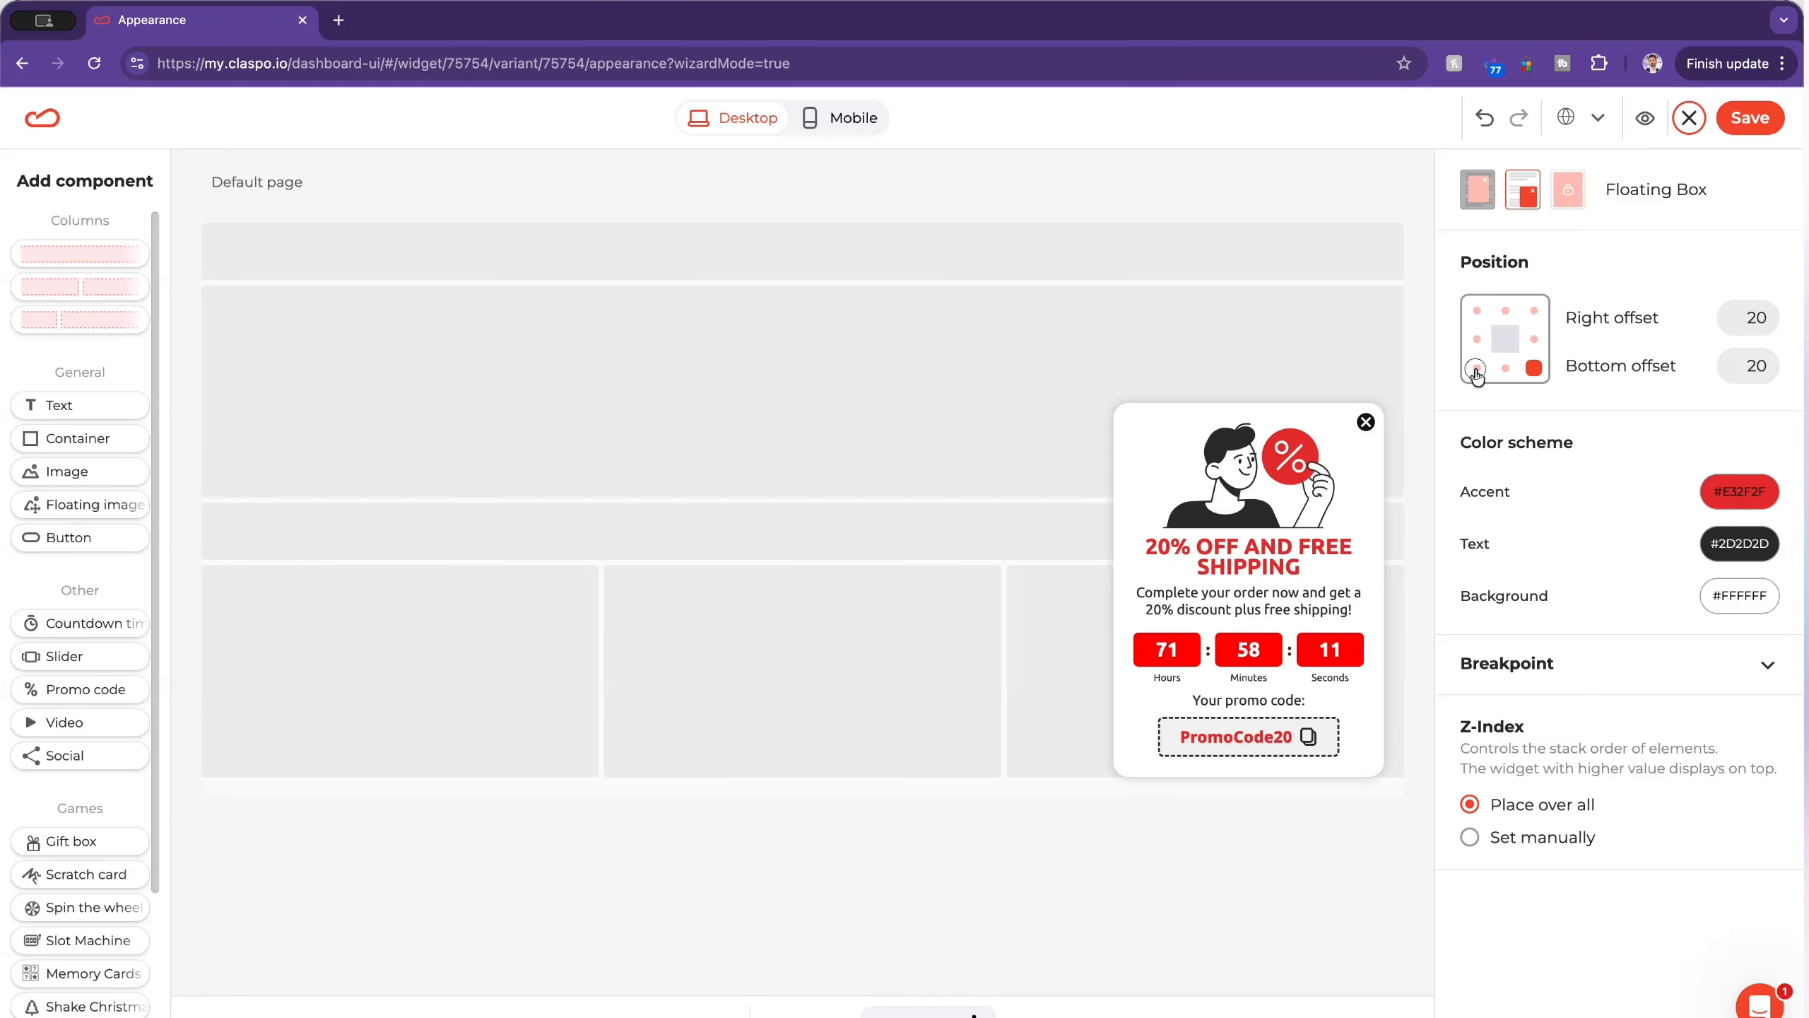
click(1477, 373)
click(1506, 369)
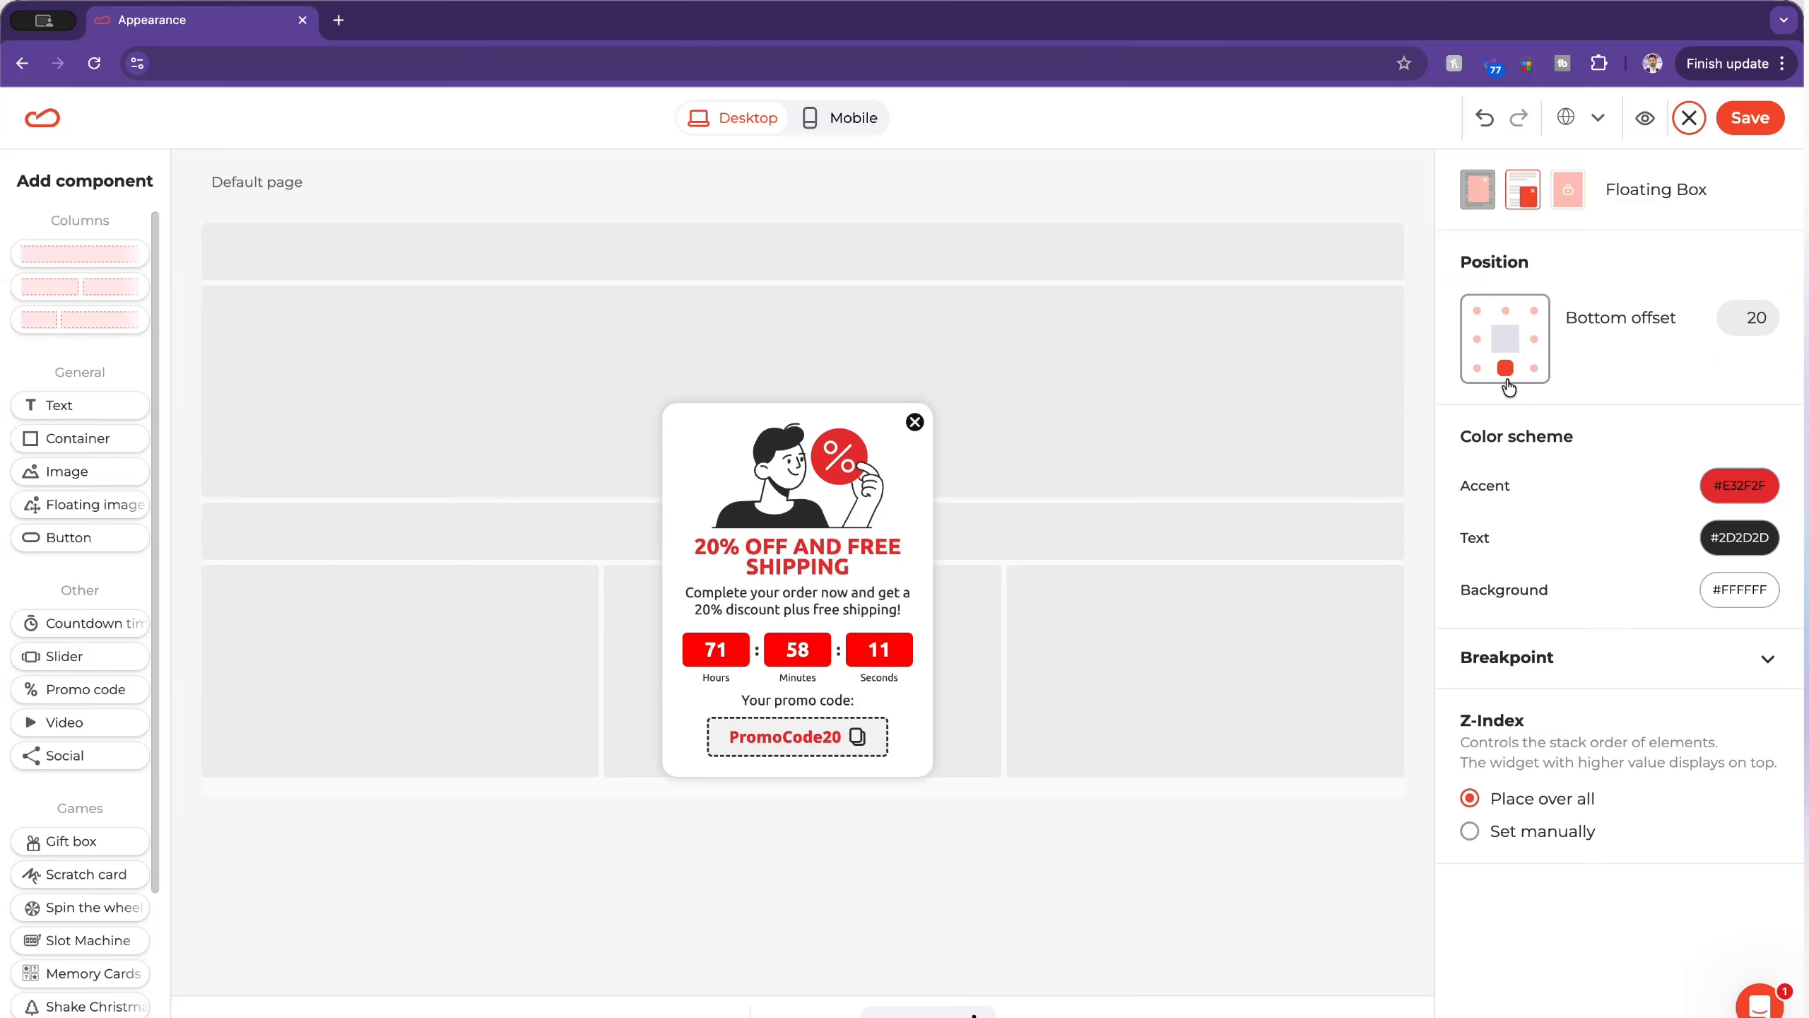
click(1476, 369)
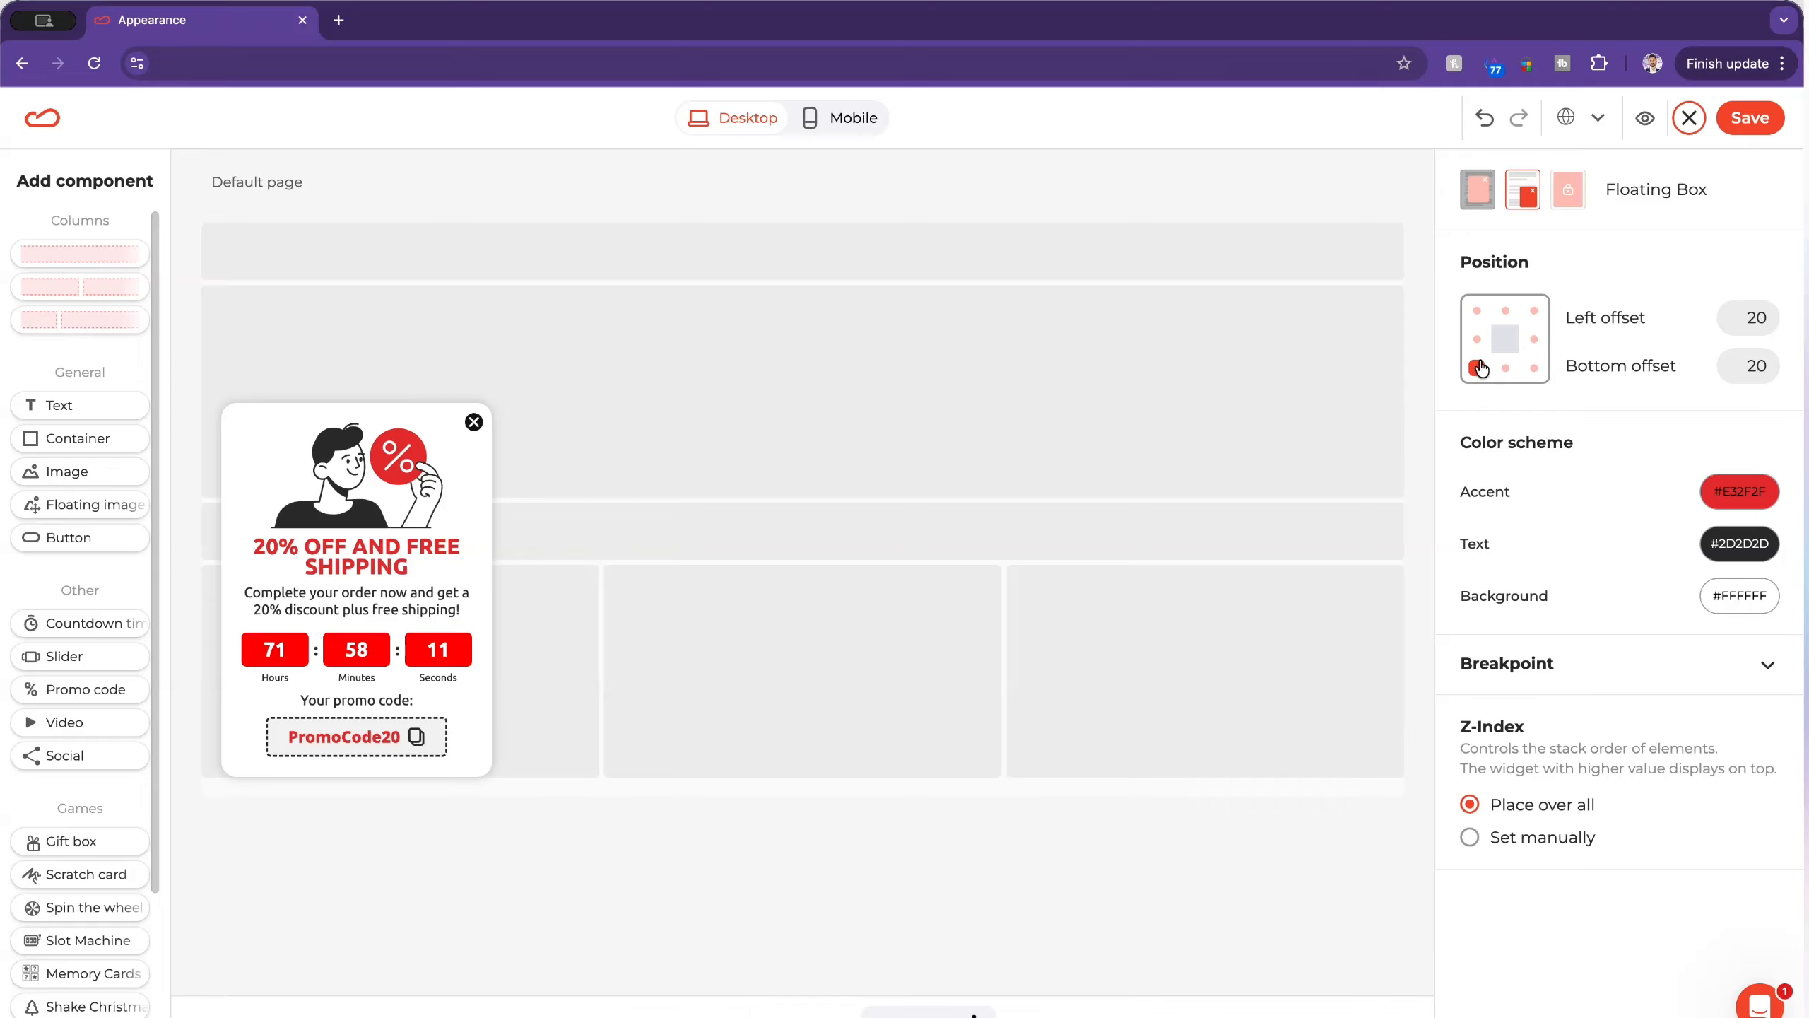
Step: Try the Popup and Content Blocking Widget formats, and return the widget to Floating Box
click(1477, 190)
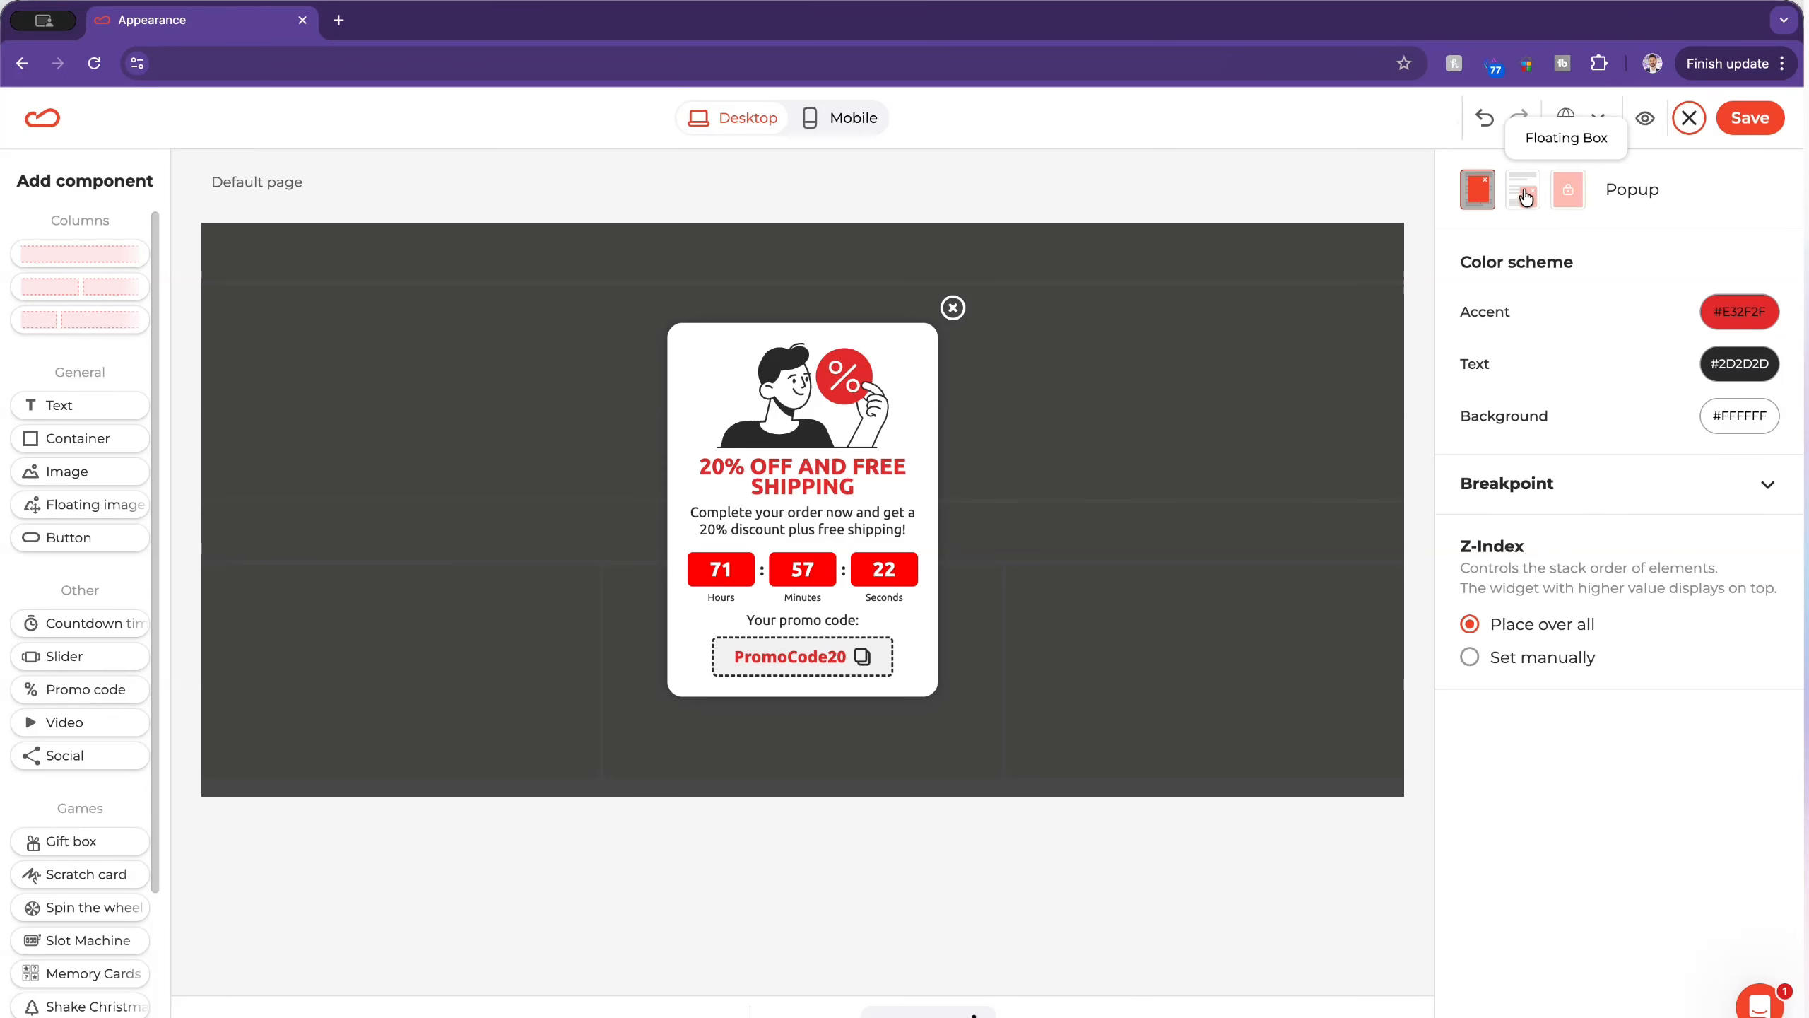
click(1524, 199)
click(1570, 207)
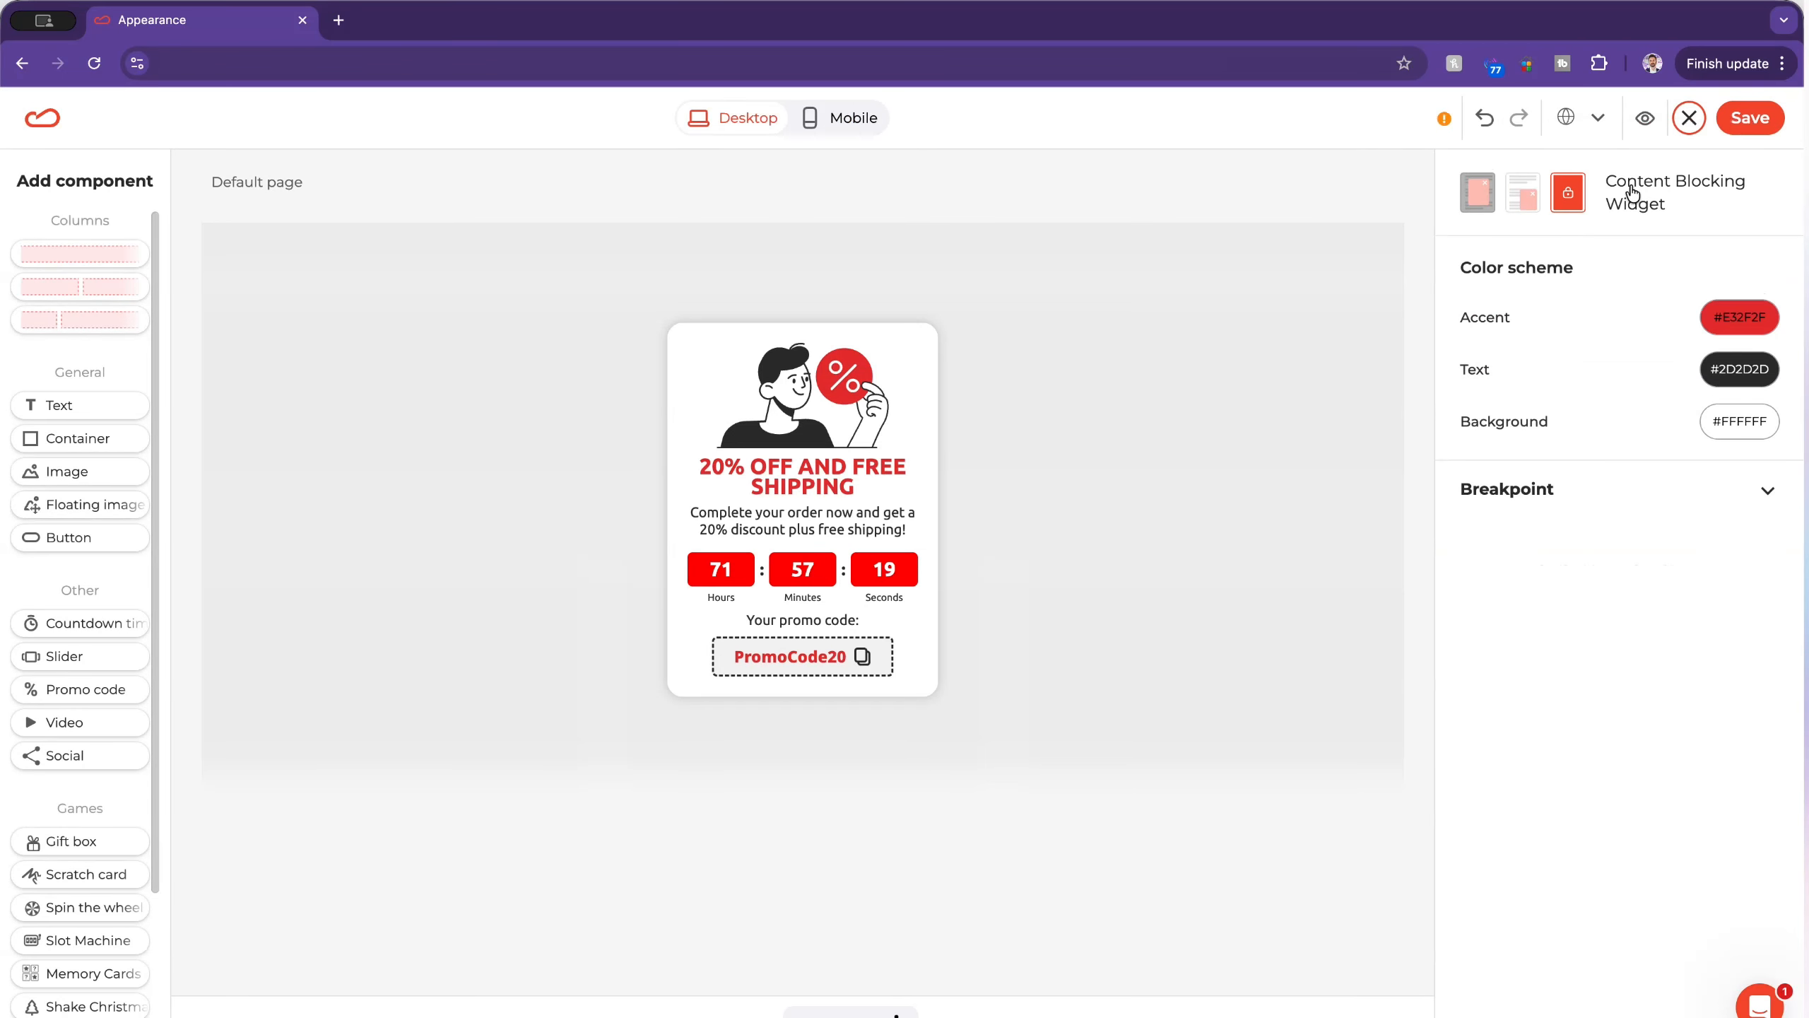
drag(1604, 181, 1682, 213)
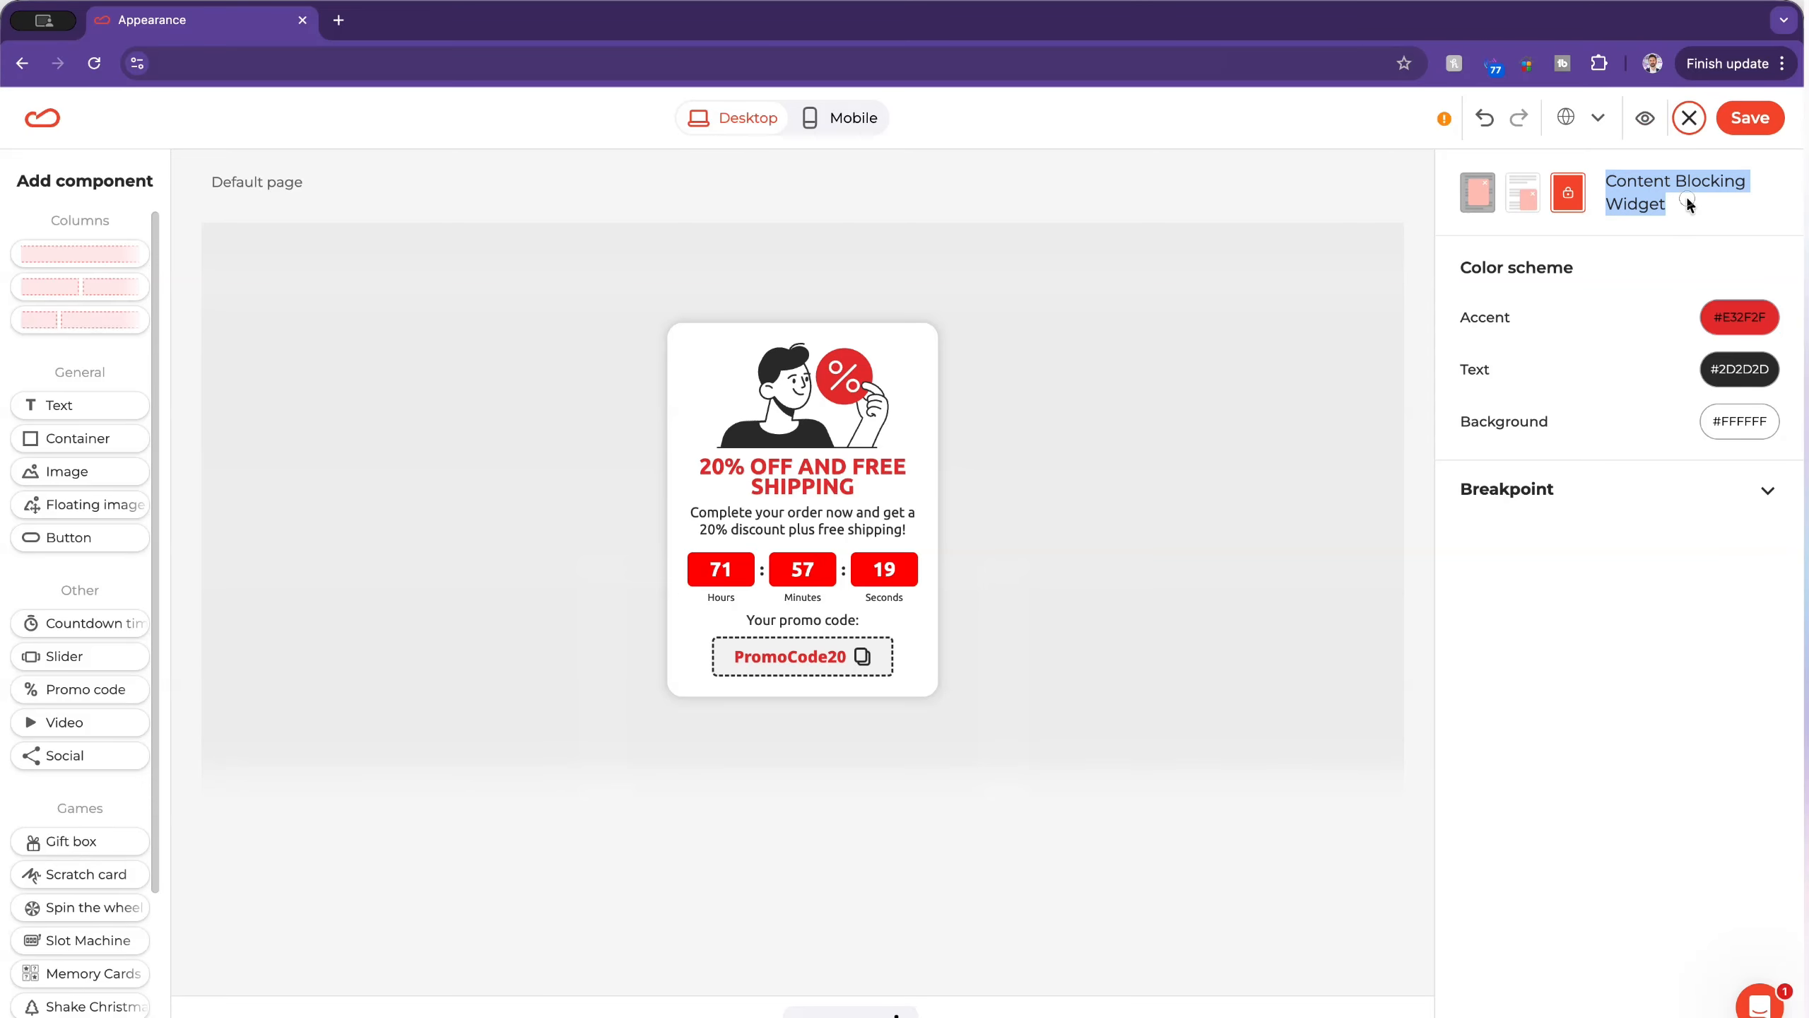
click(1523, 193)
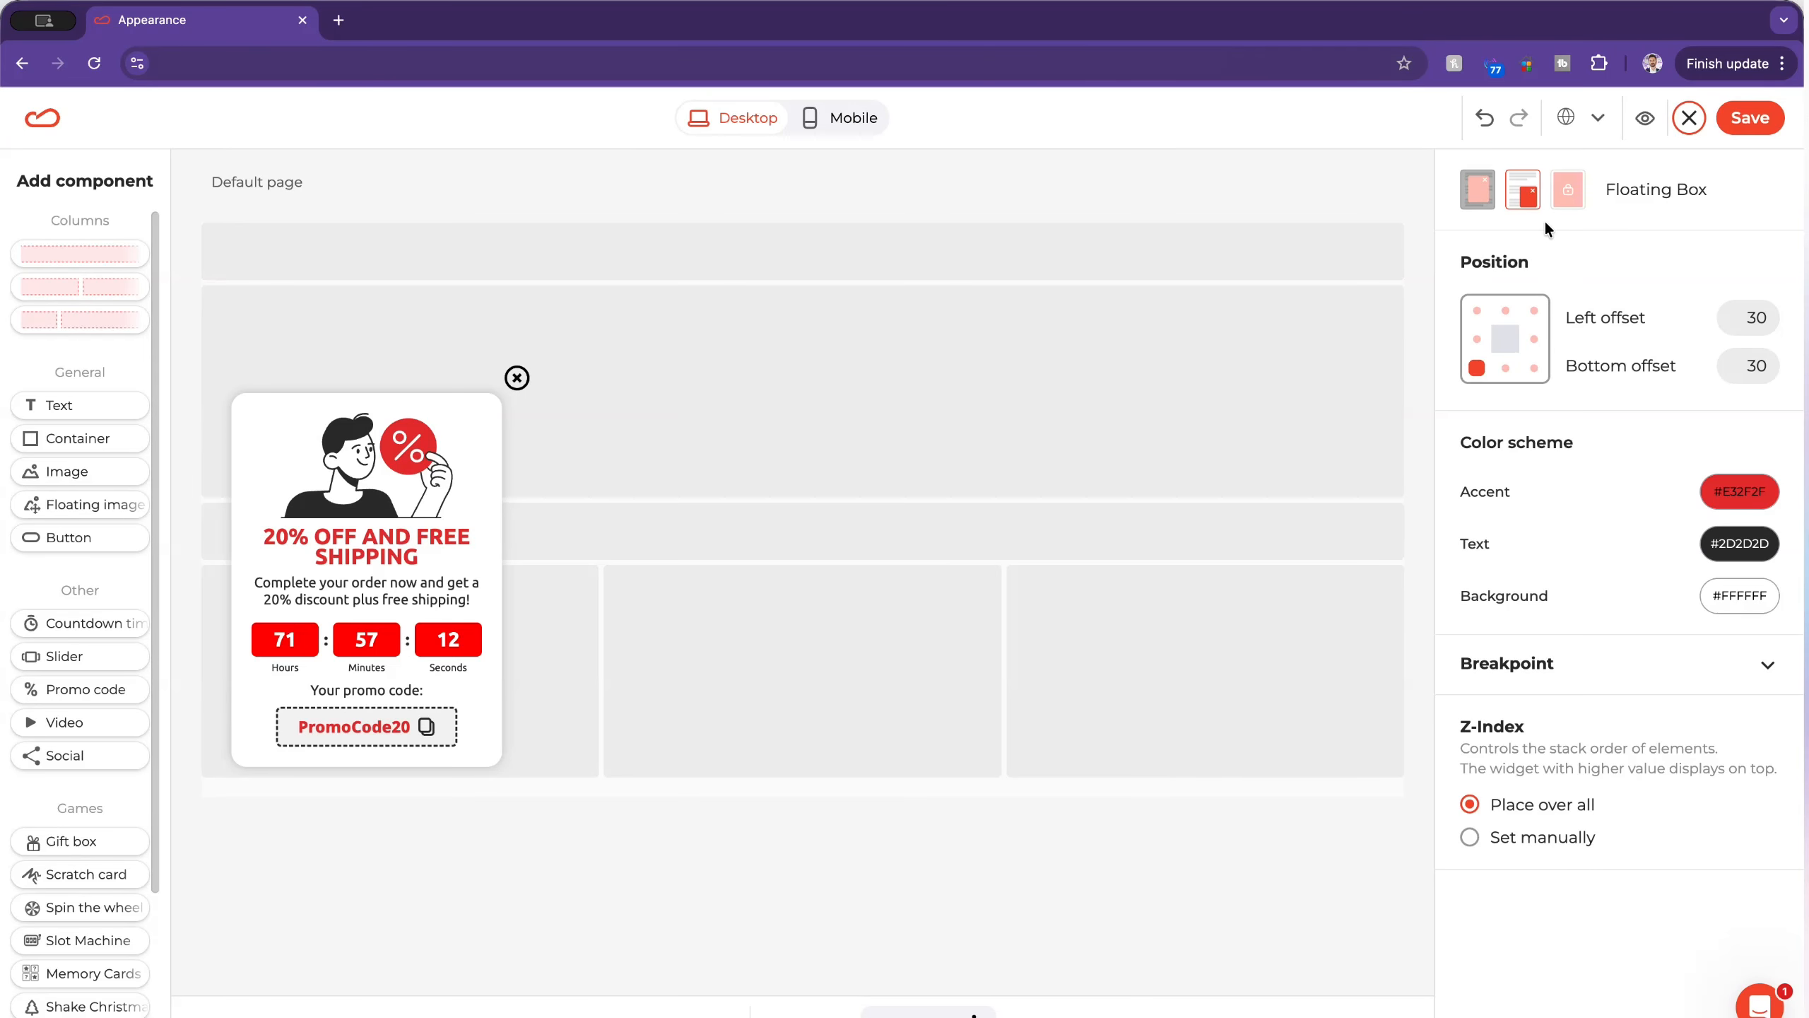
Step: Add the round red percent-sign teaser to the widget and select its text
click(669, 1011)
click(687, 508)
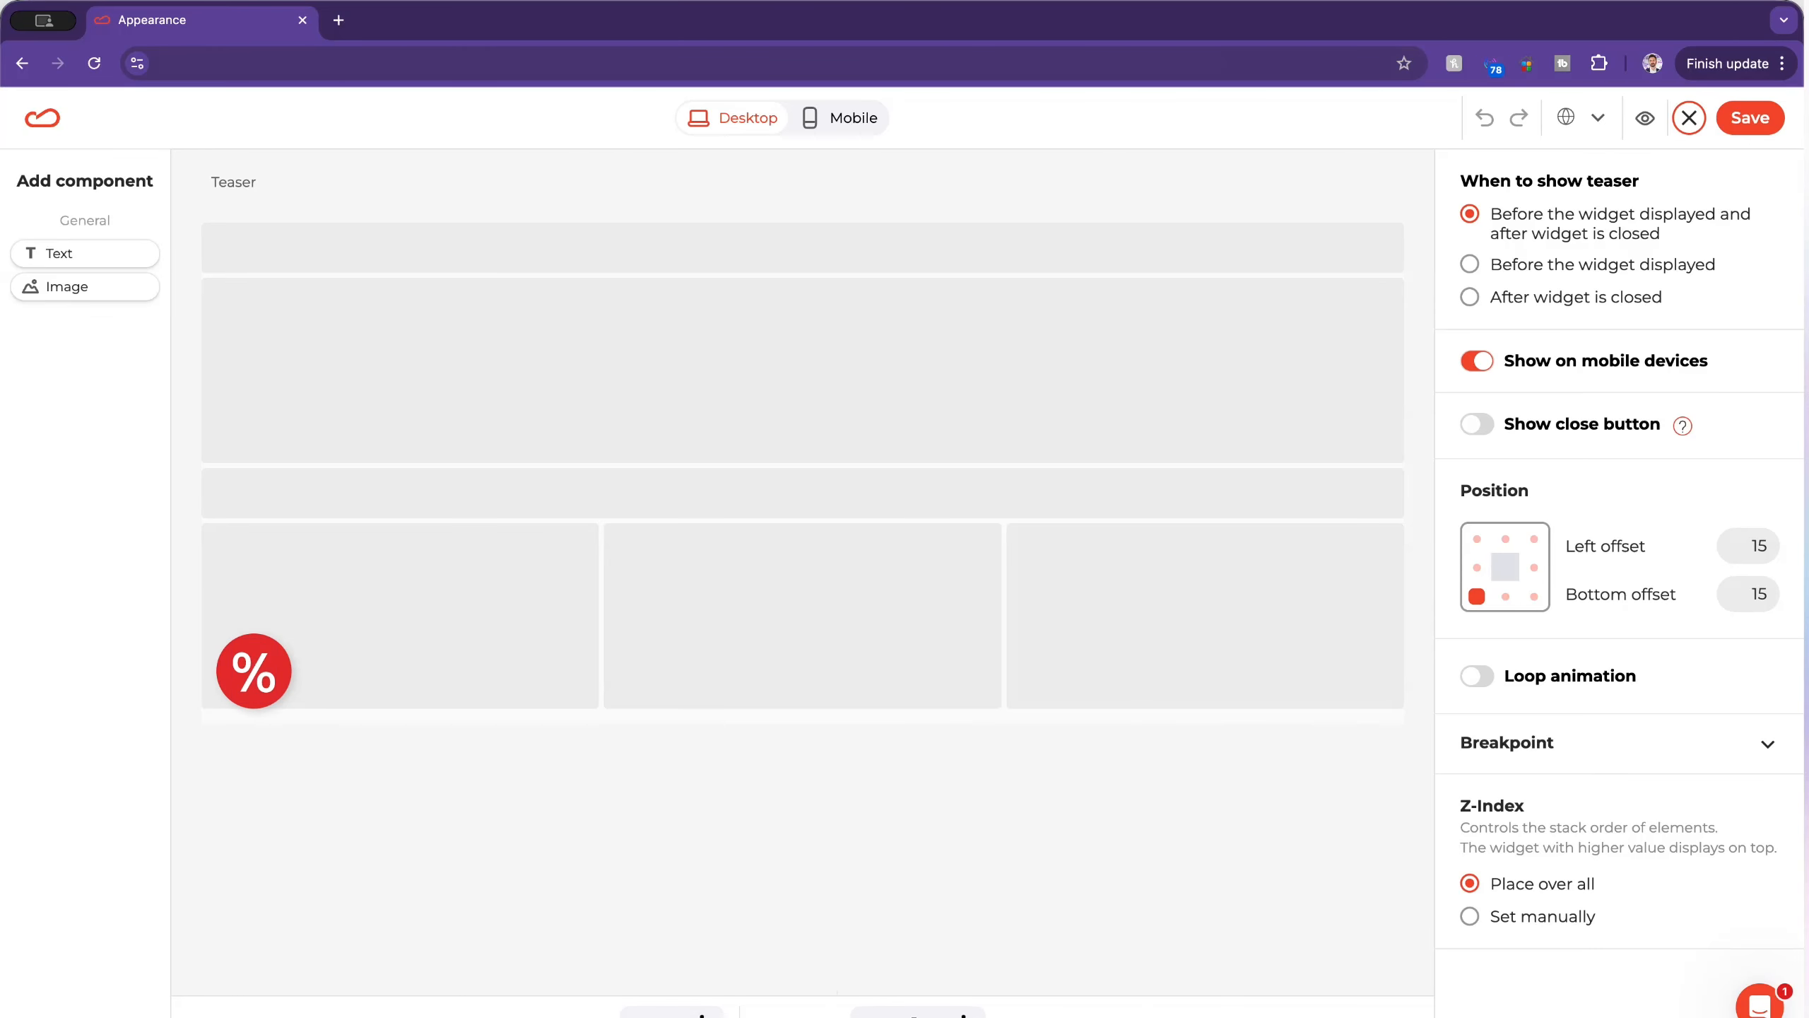
click(913, 1016)
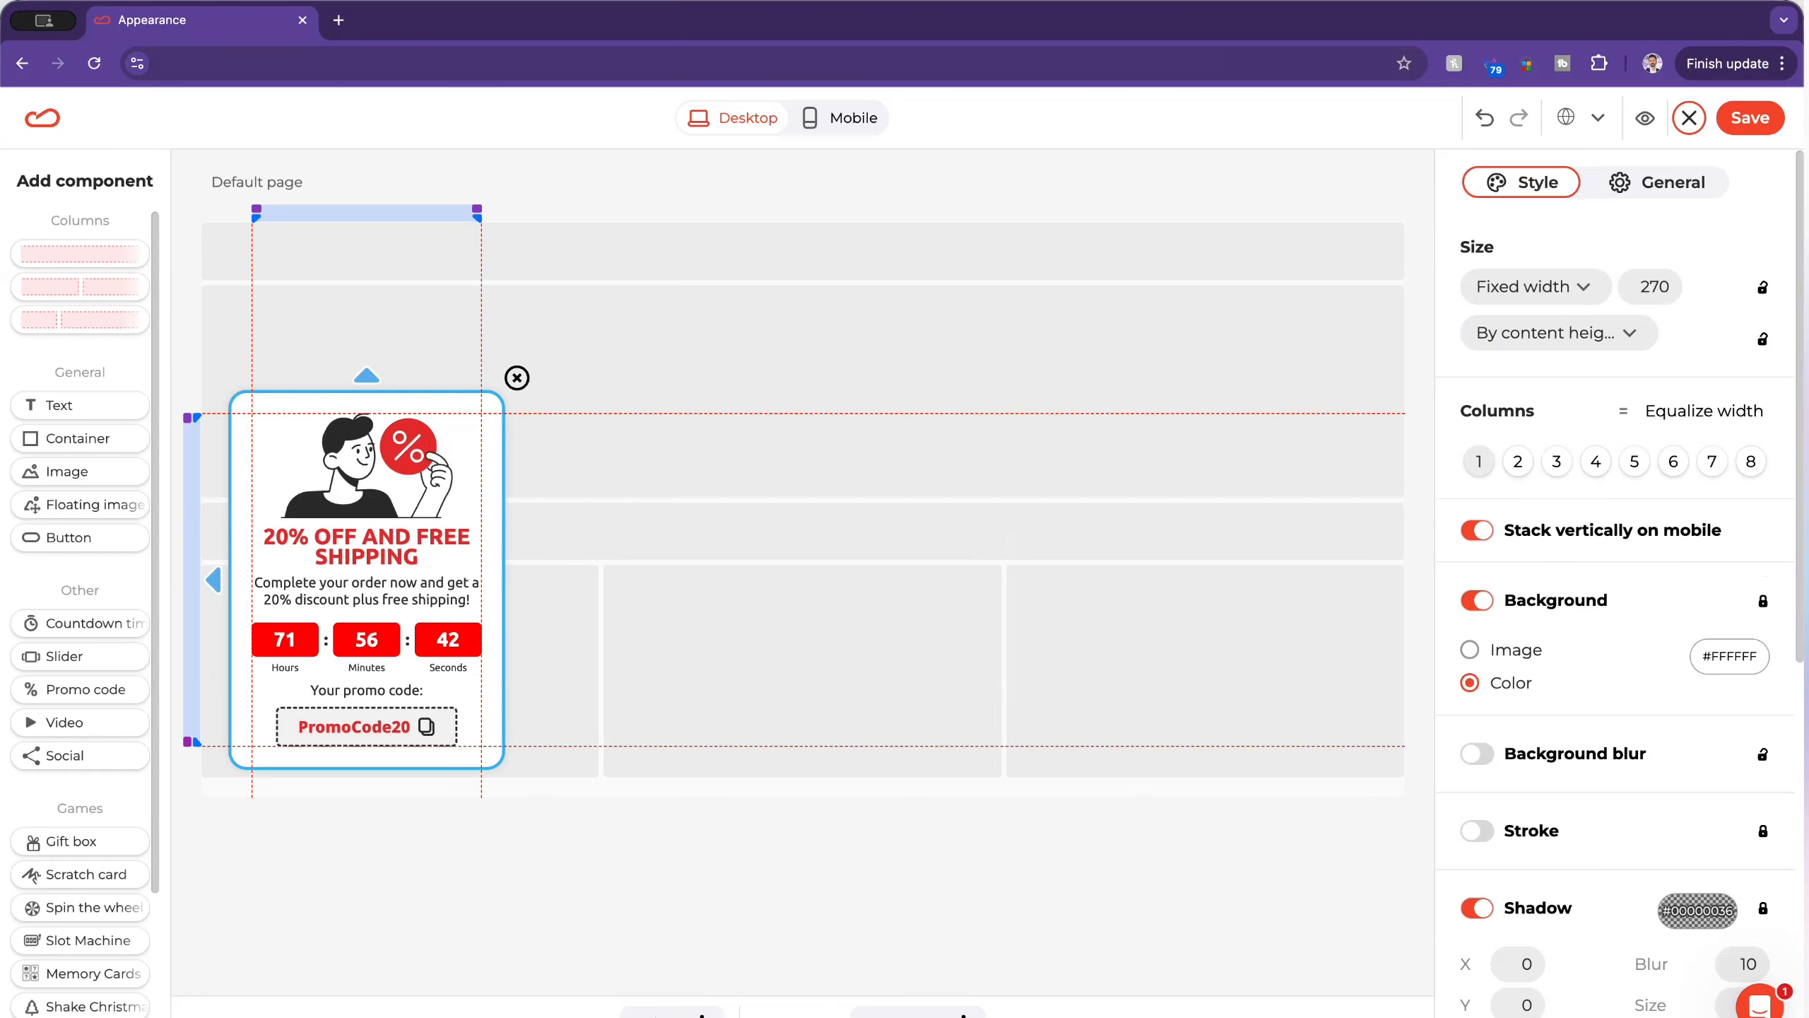
click(662, 1012)
click(256, 680)
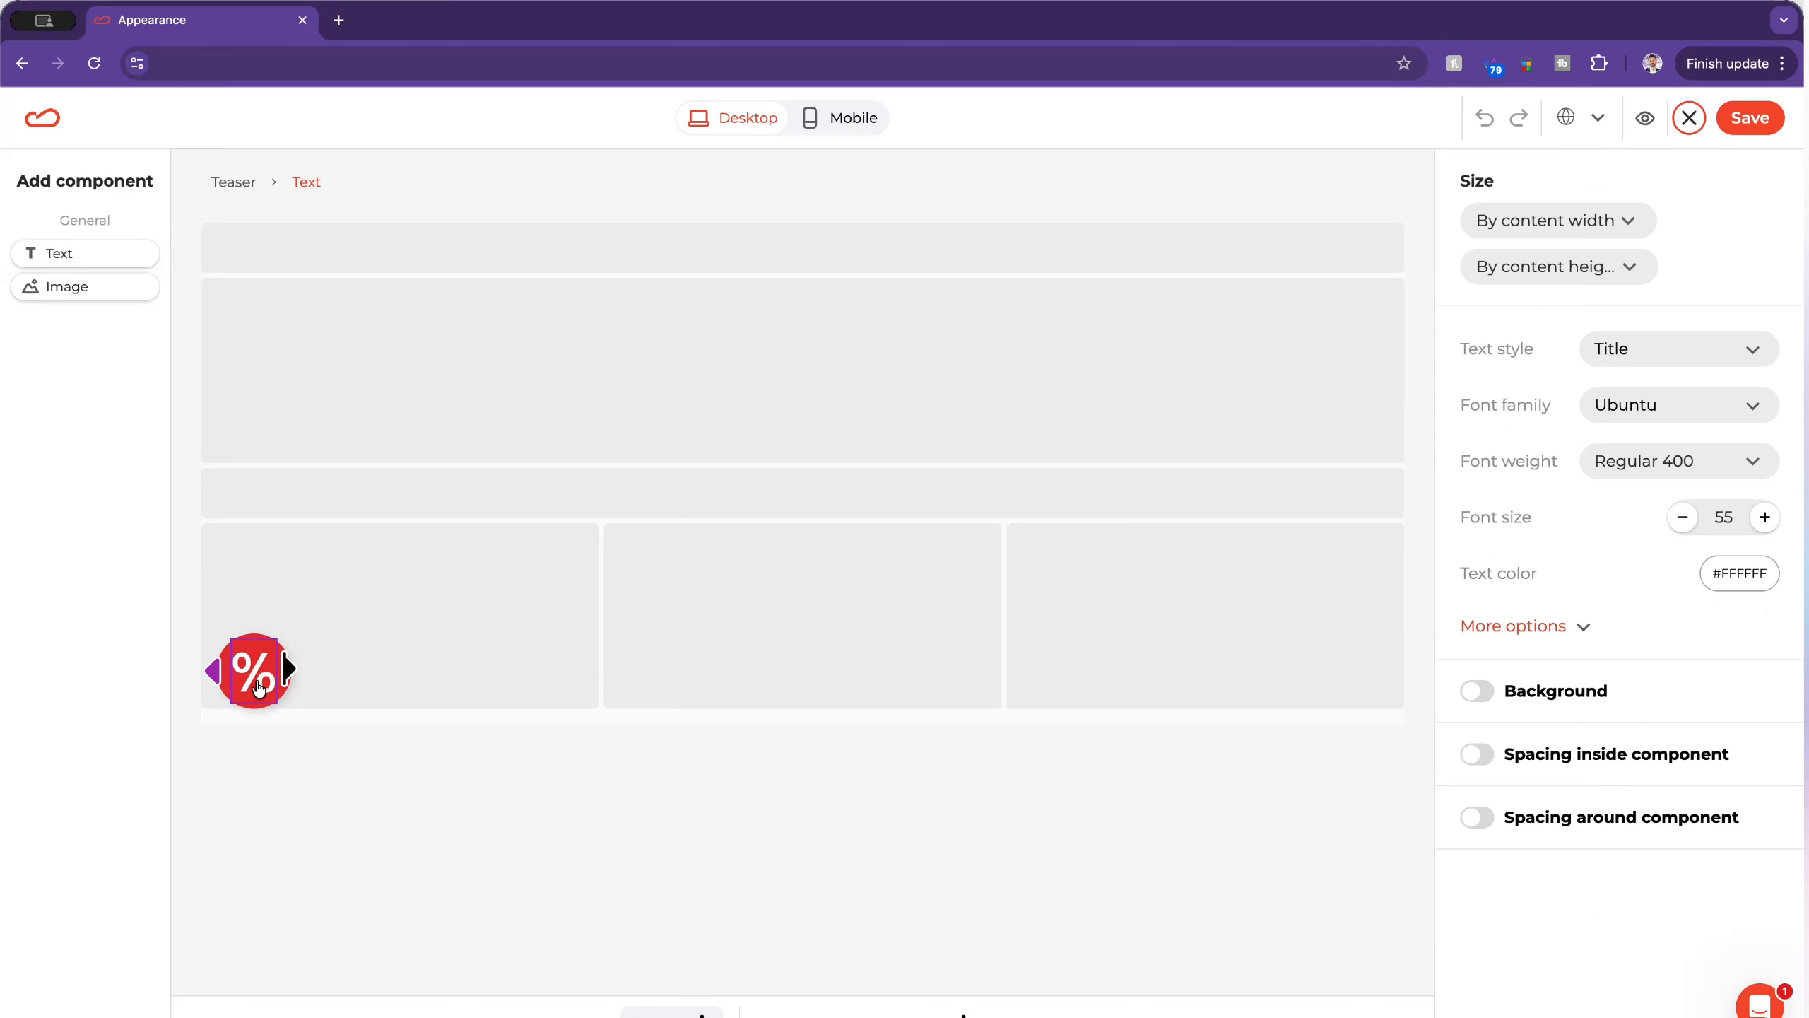
Step: Add an image component to the teaser, using the yellow heart price-tag icon from the image library's discount icons
drag(77, 286, 283, 667)
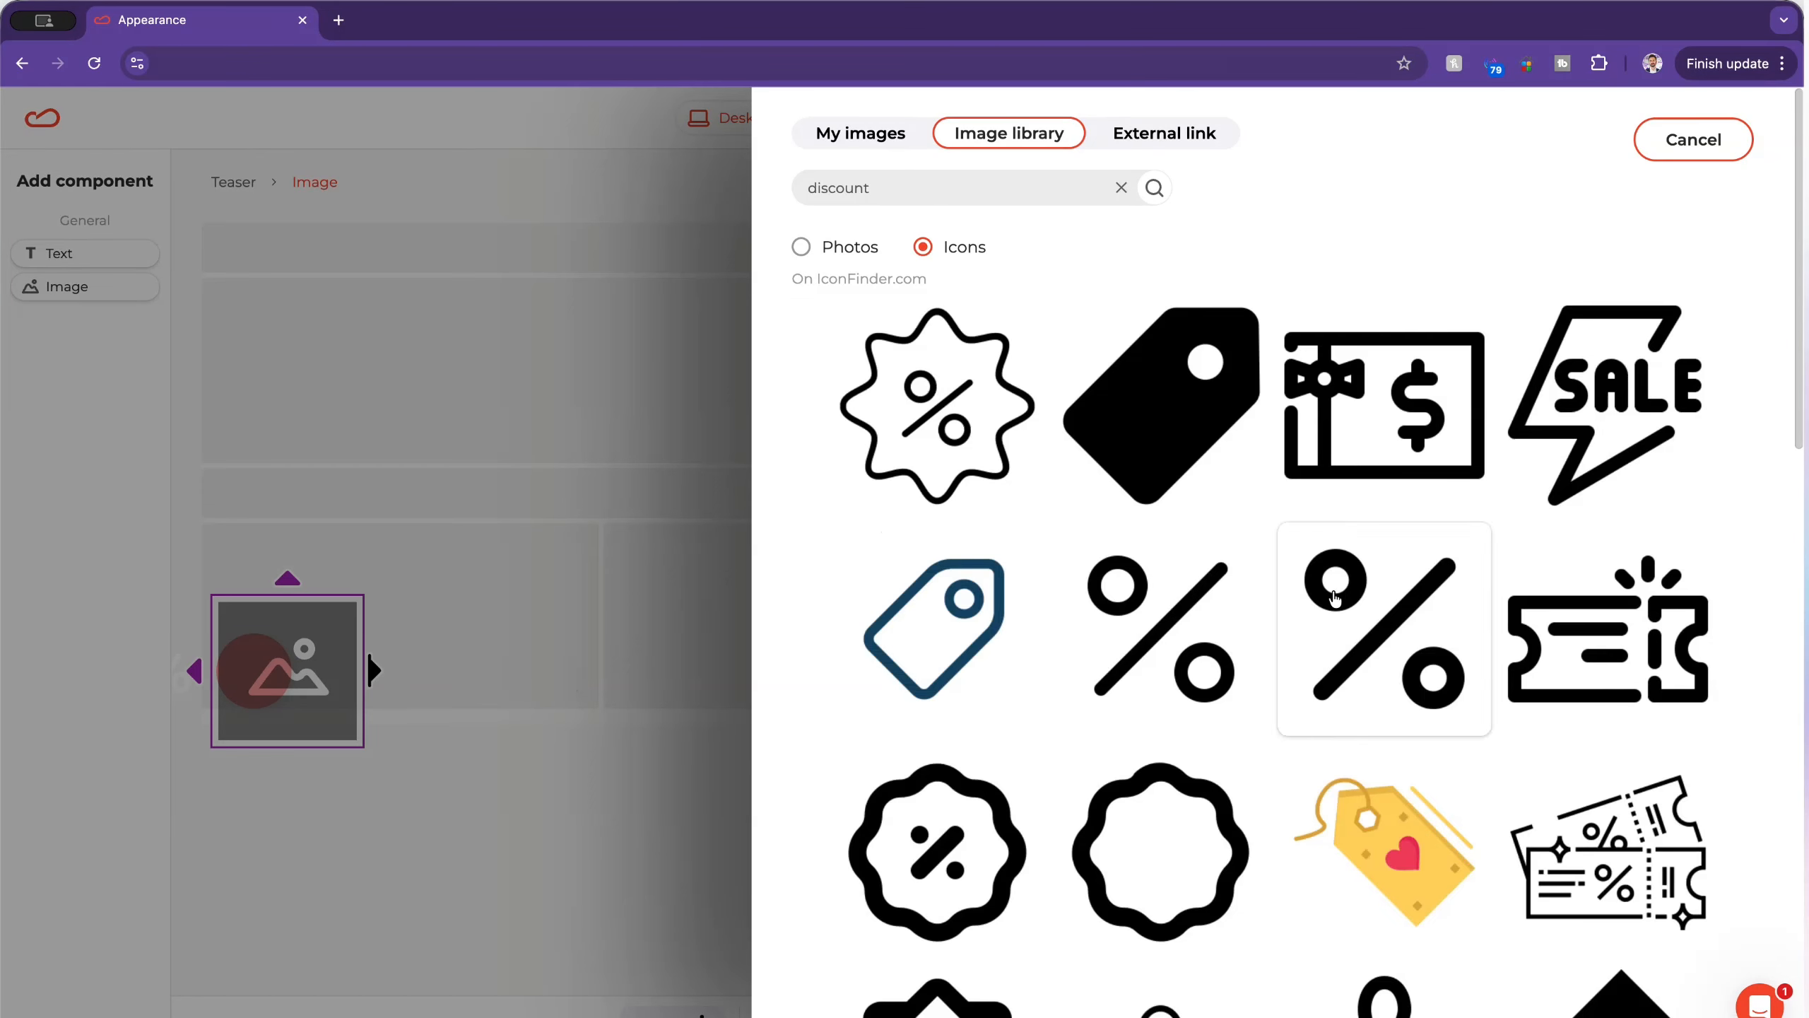
scroll(1162, 605, down, 4)
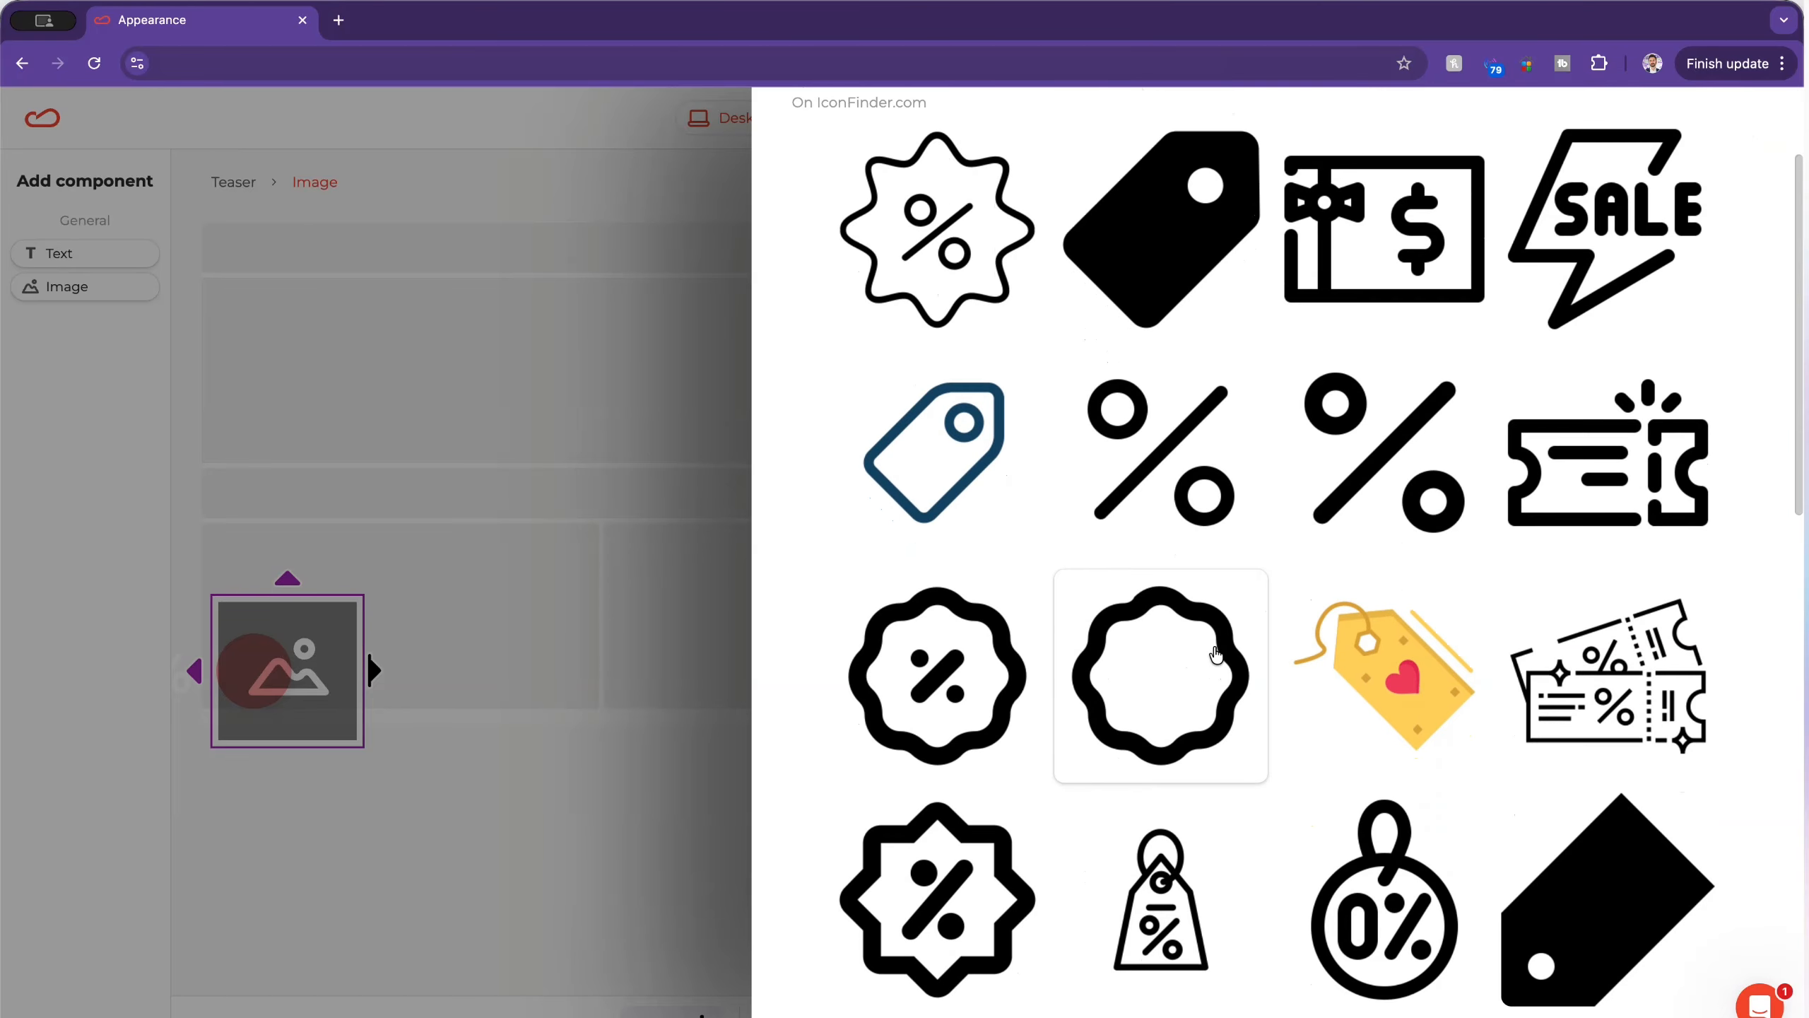
click(1392, 588)
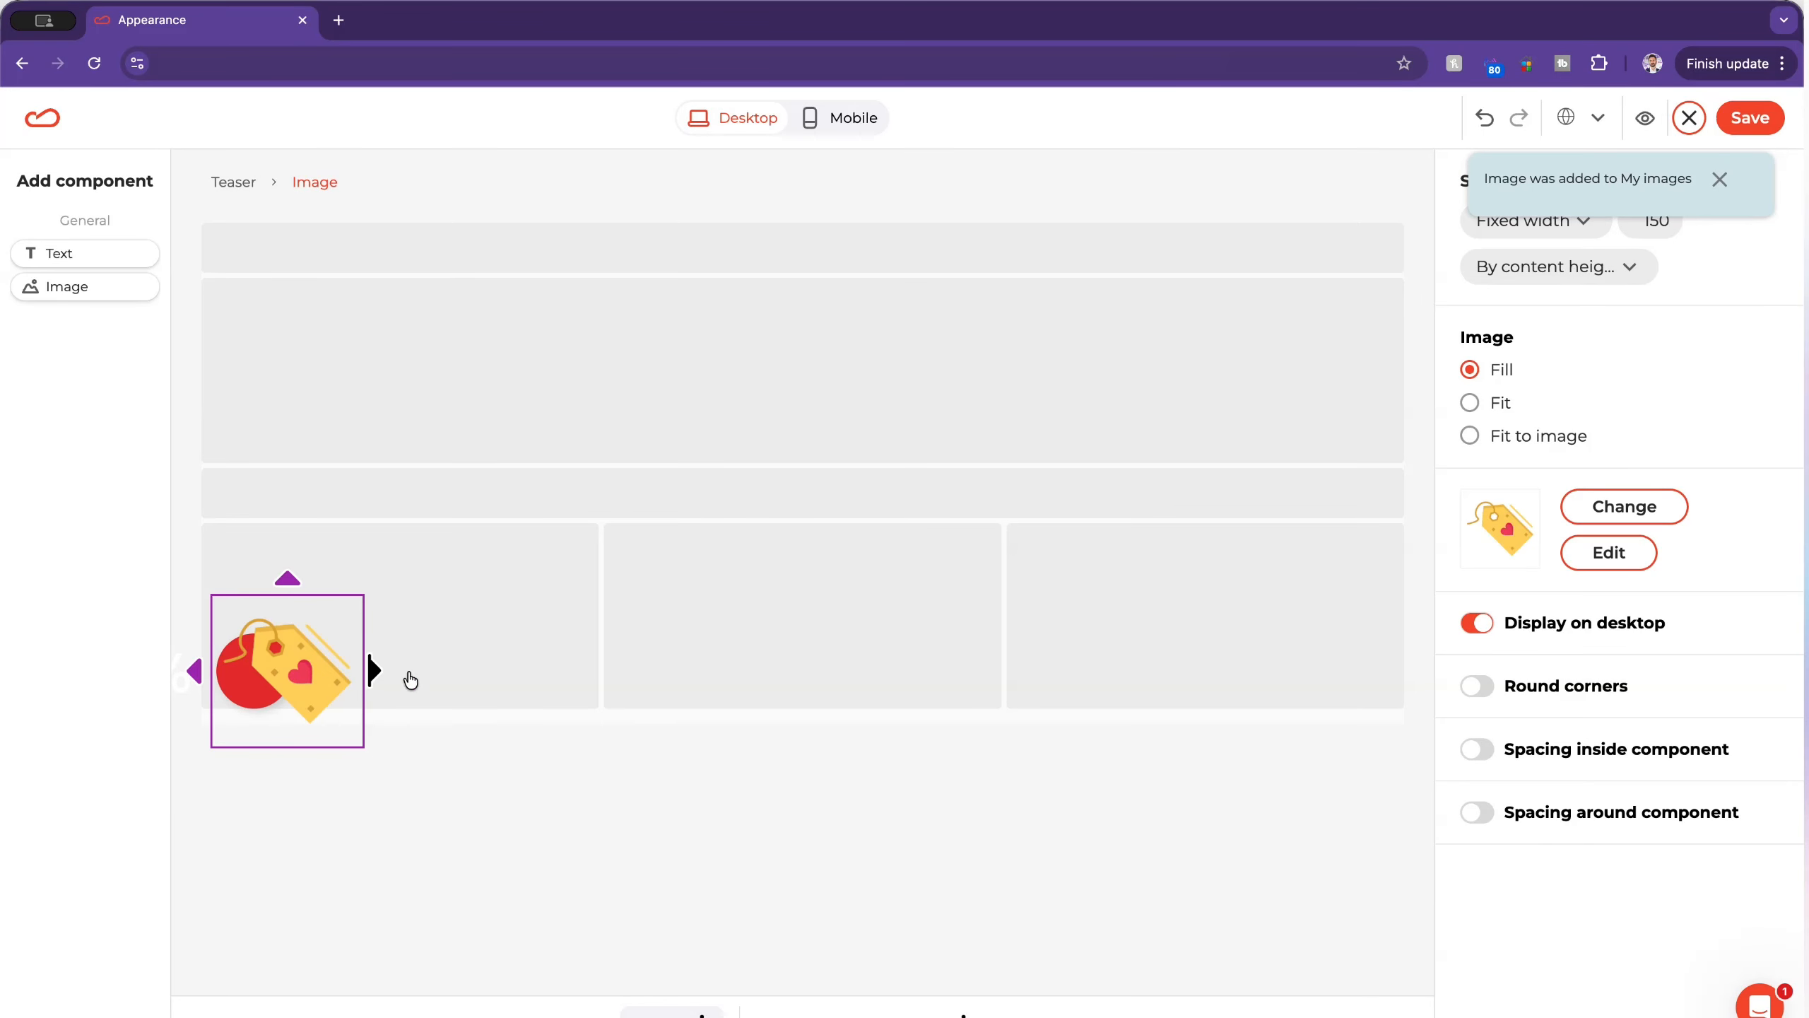
Step: Delete the percent-sign text from the teaser and shrink the tag image to fit inside the circle
click(186, 678)
right_click(179, 683)
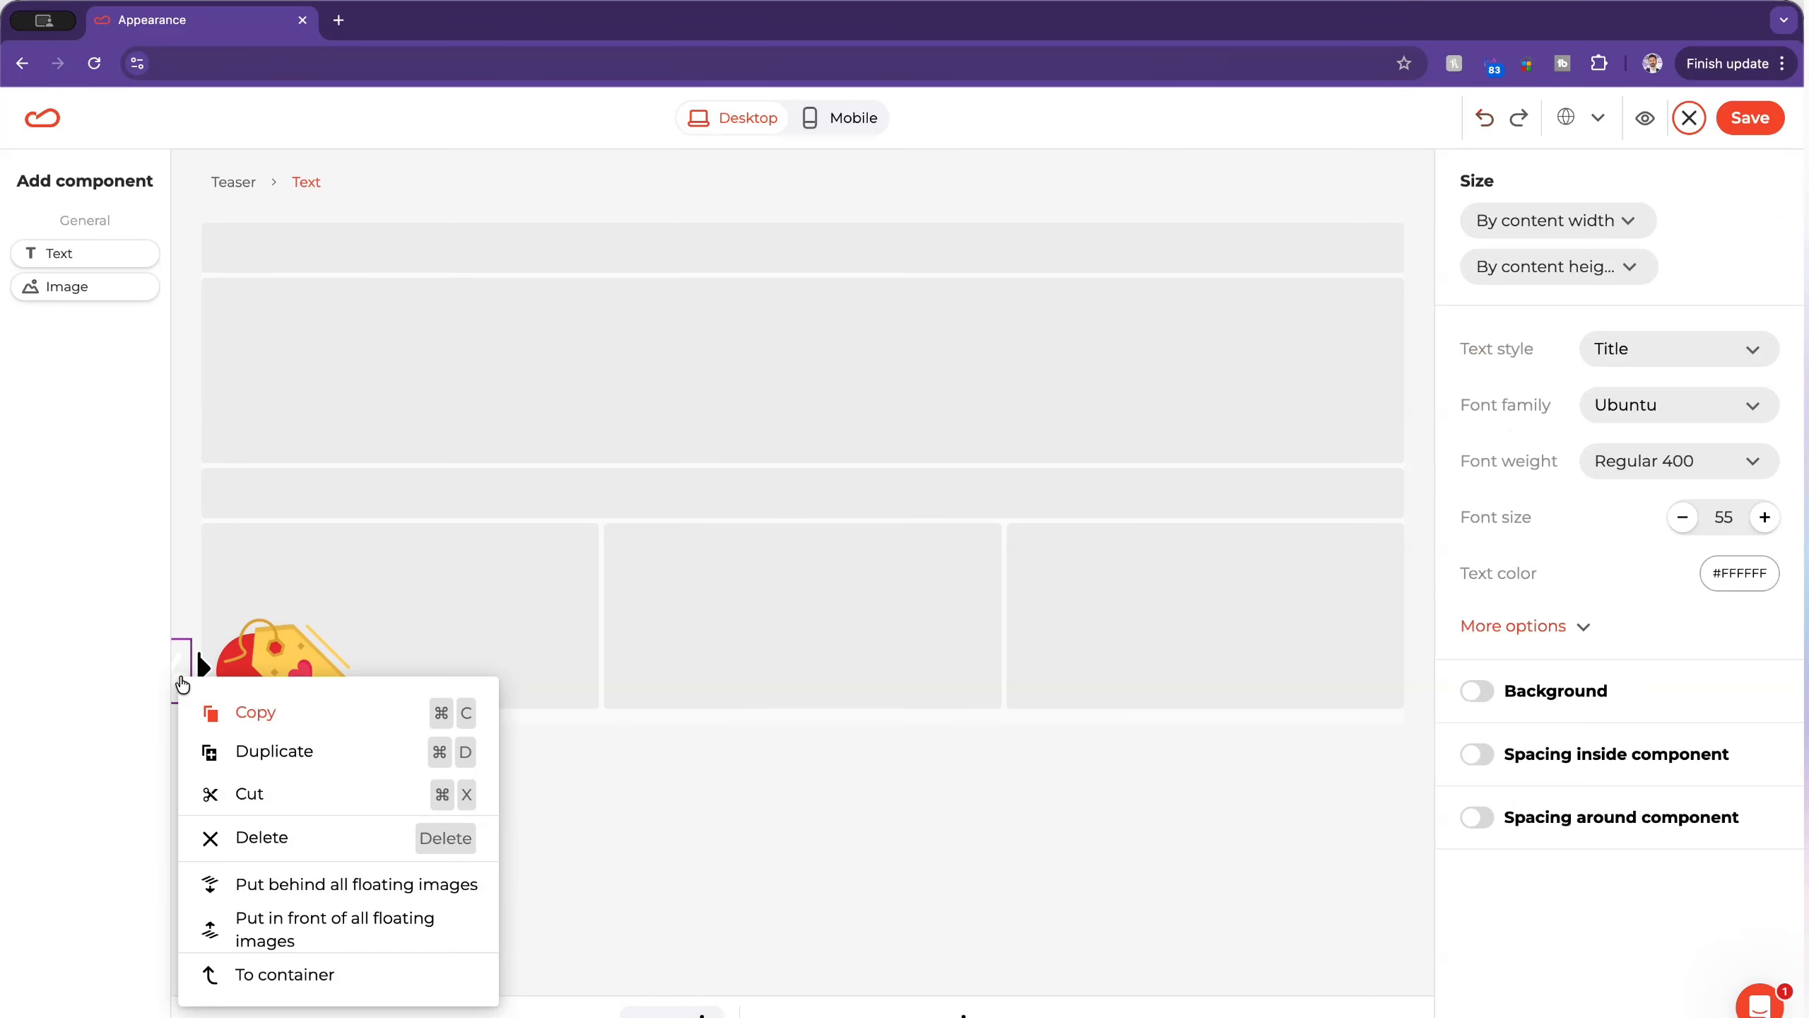
click(259, 841)
click(257, 652)
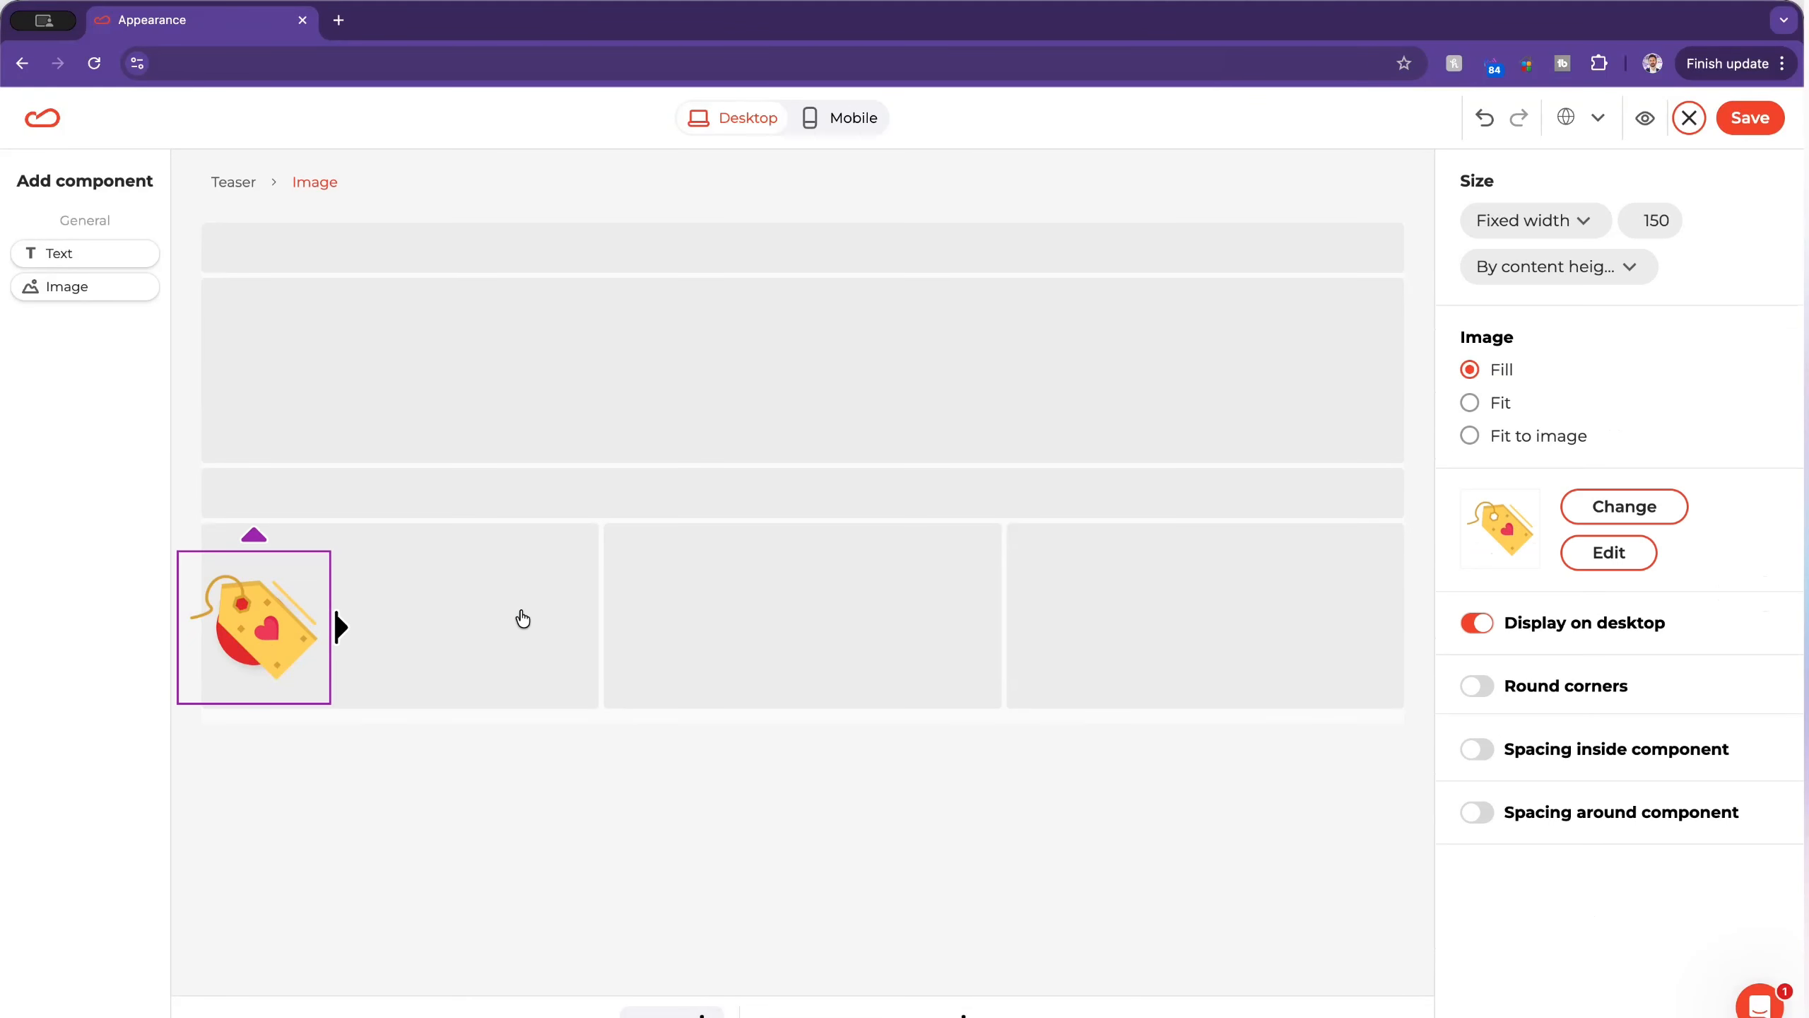
Step: Set the round teaser container's background color to solid white (#FFFFFF)
click(218, 676)
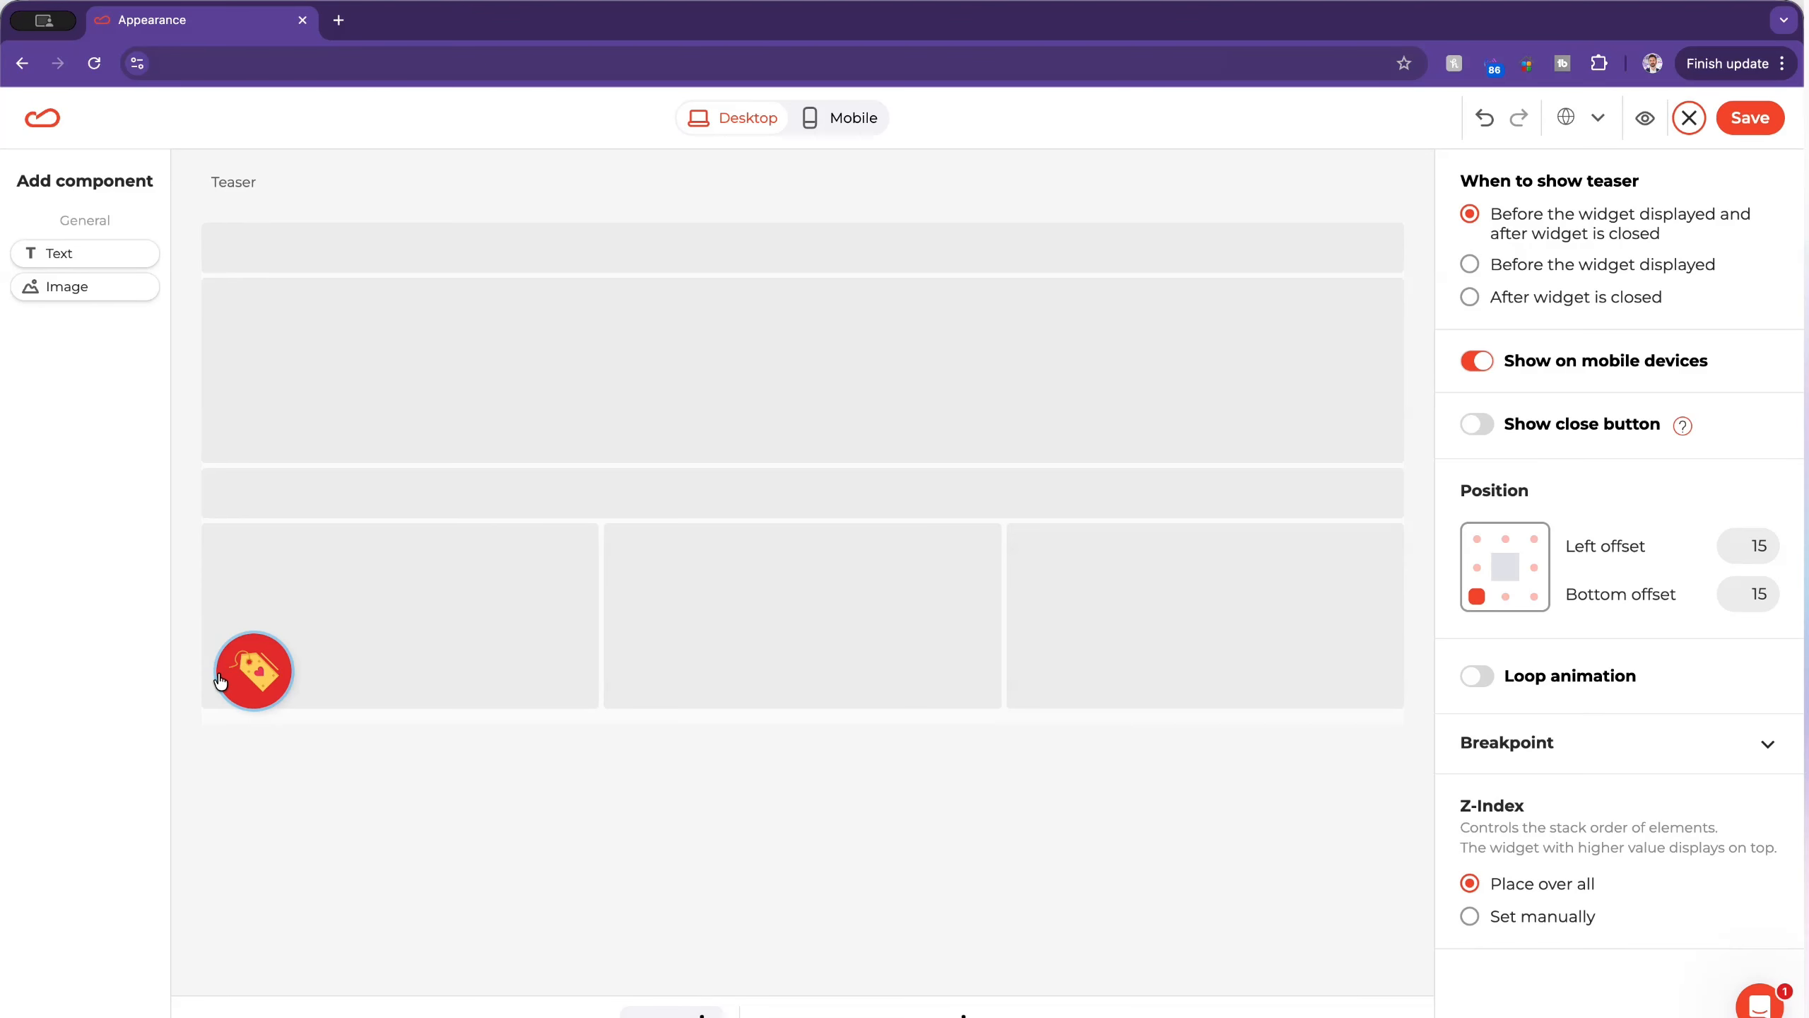
click(220, 678)
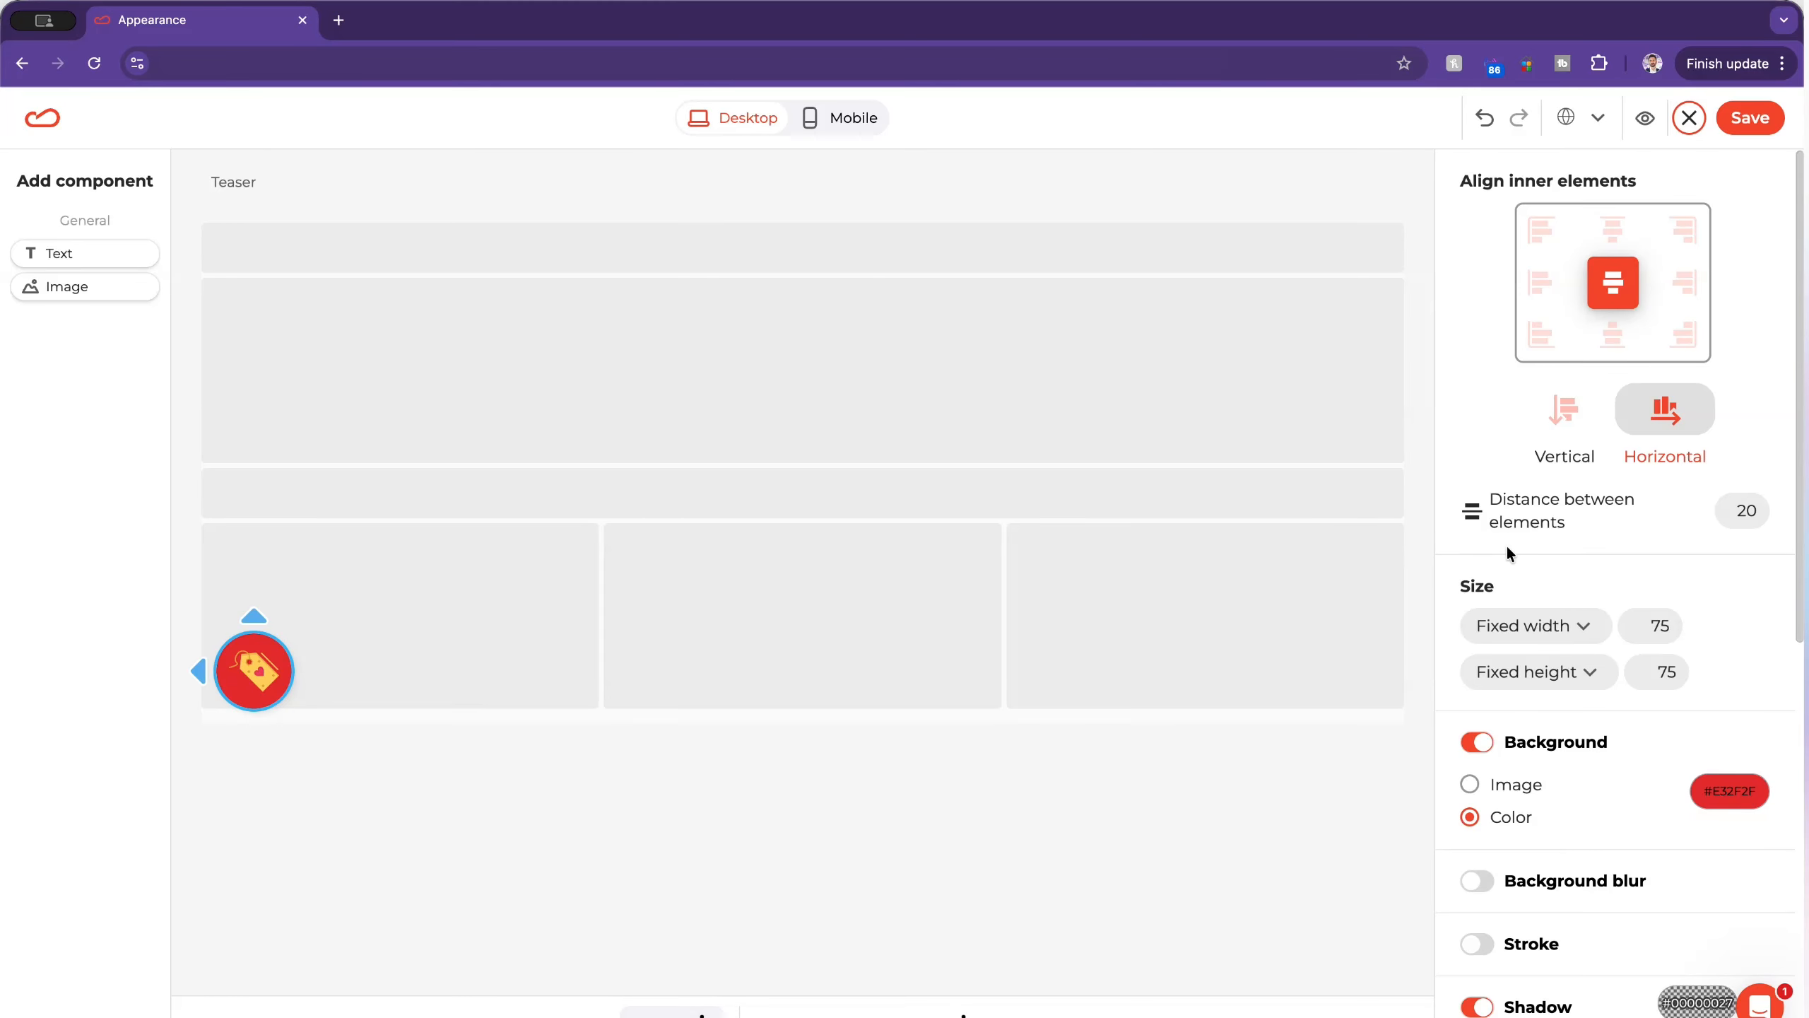
click(1732, 792)
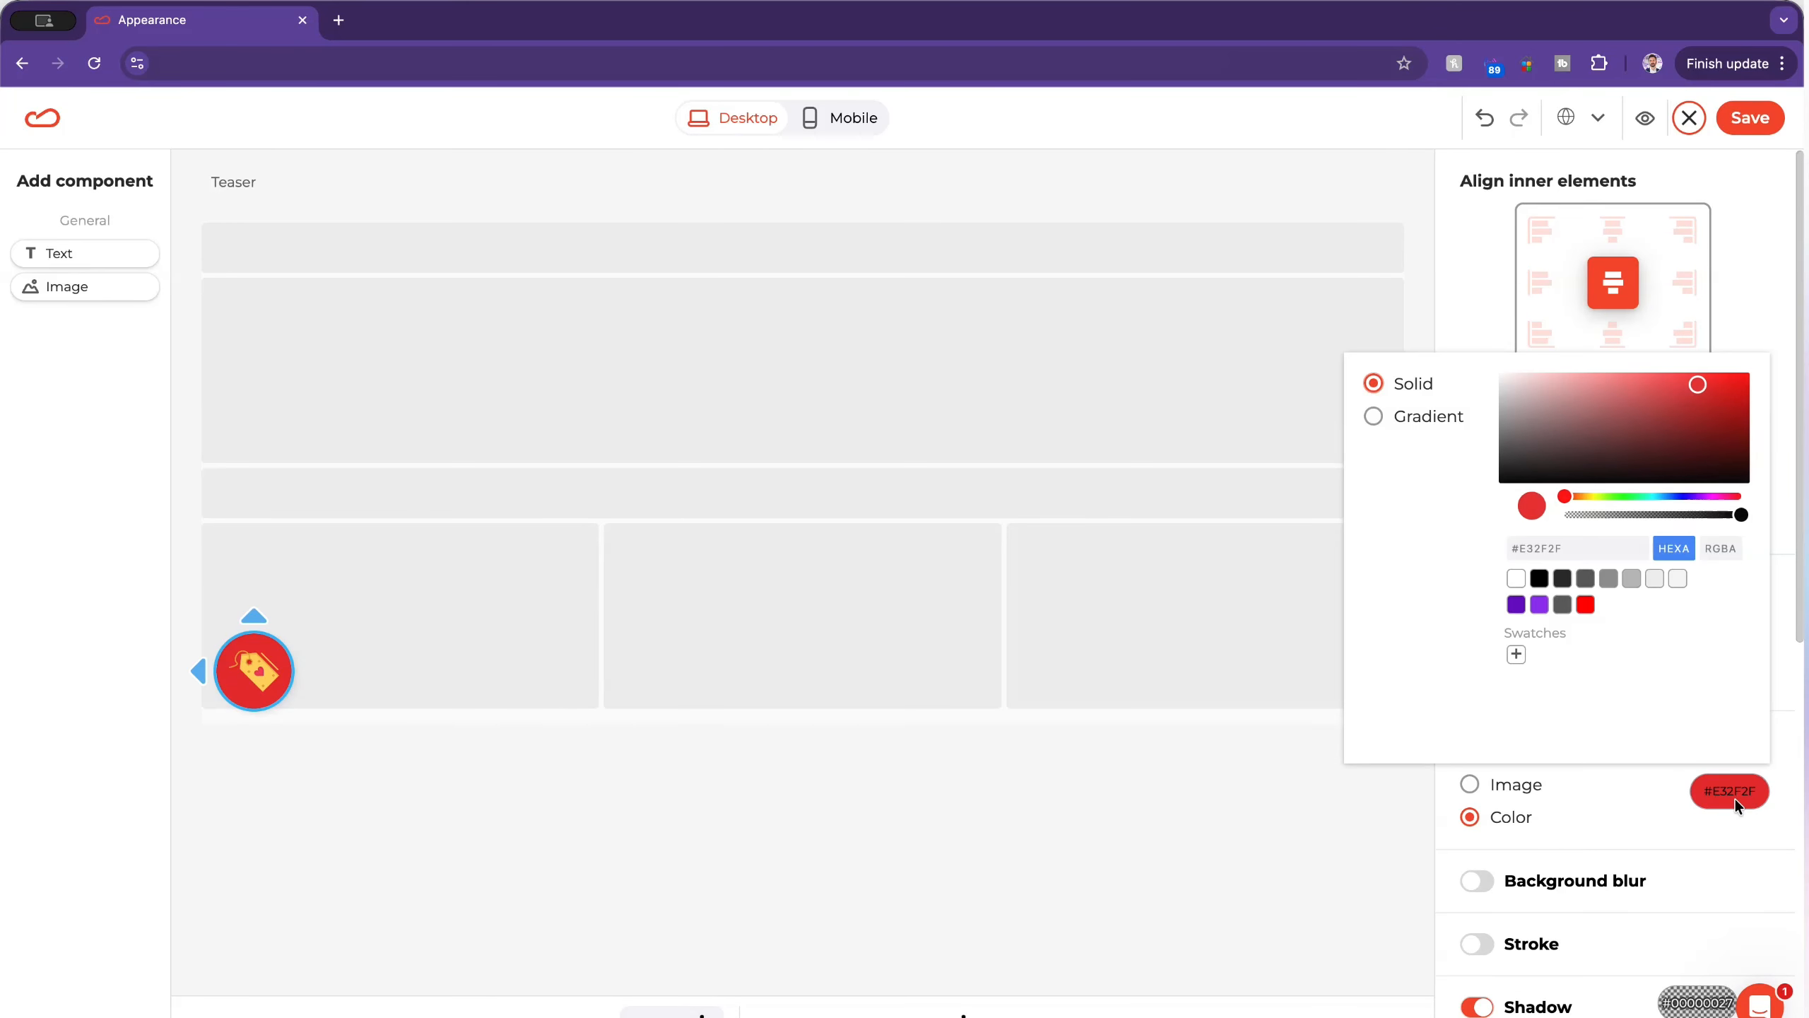
click(1516, 577)
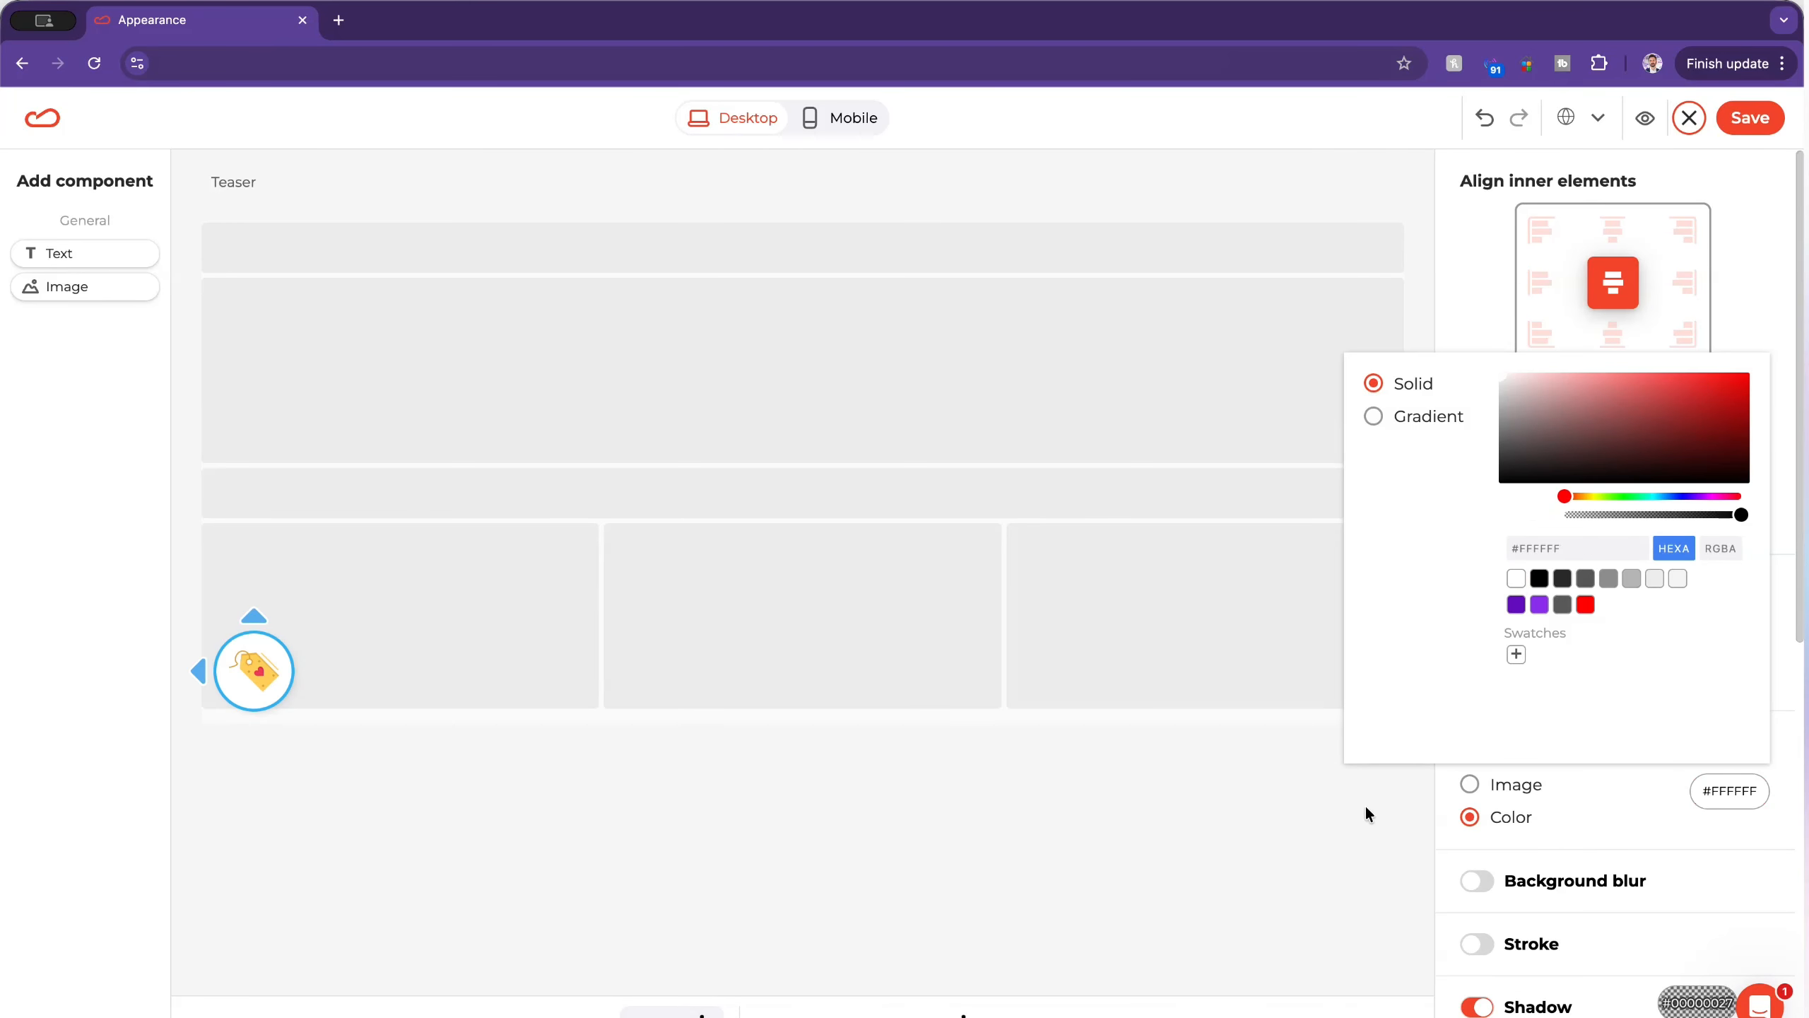
click(1652, 820)
Step: Set the teaser's shadow color to #0000009C and both its X and Y offsets to 0
scroll(1653, 855, down, 3)
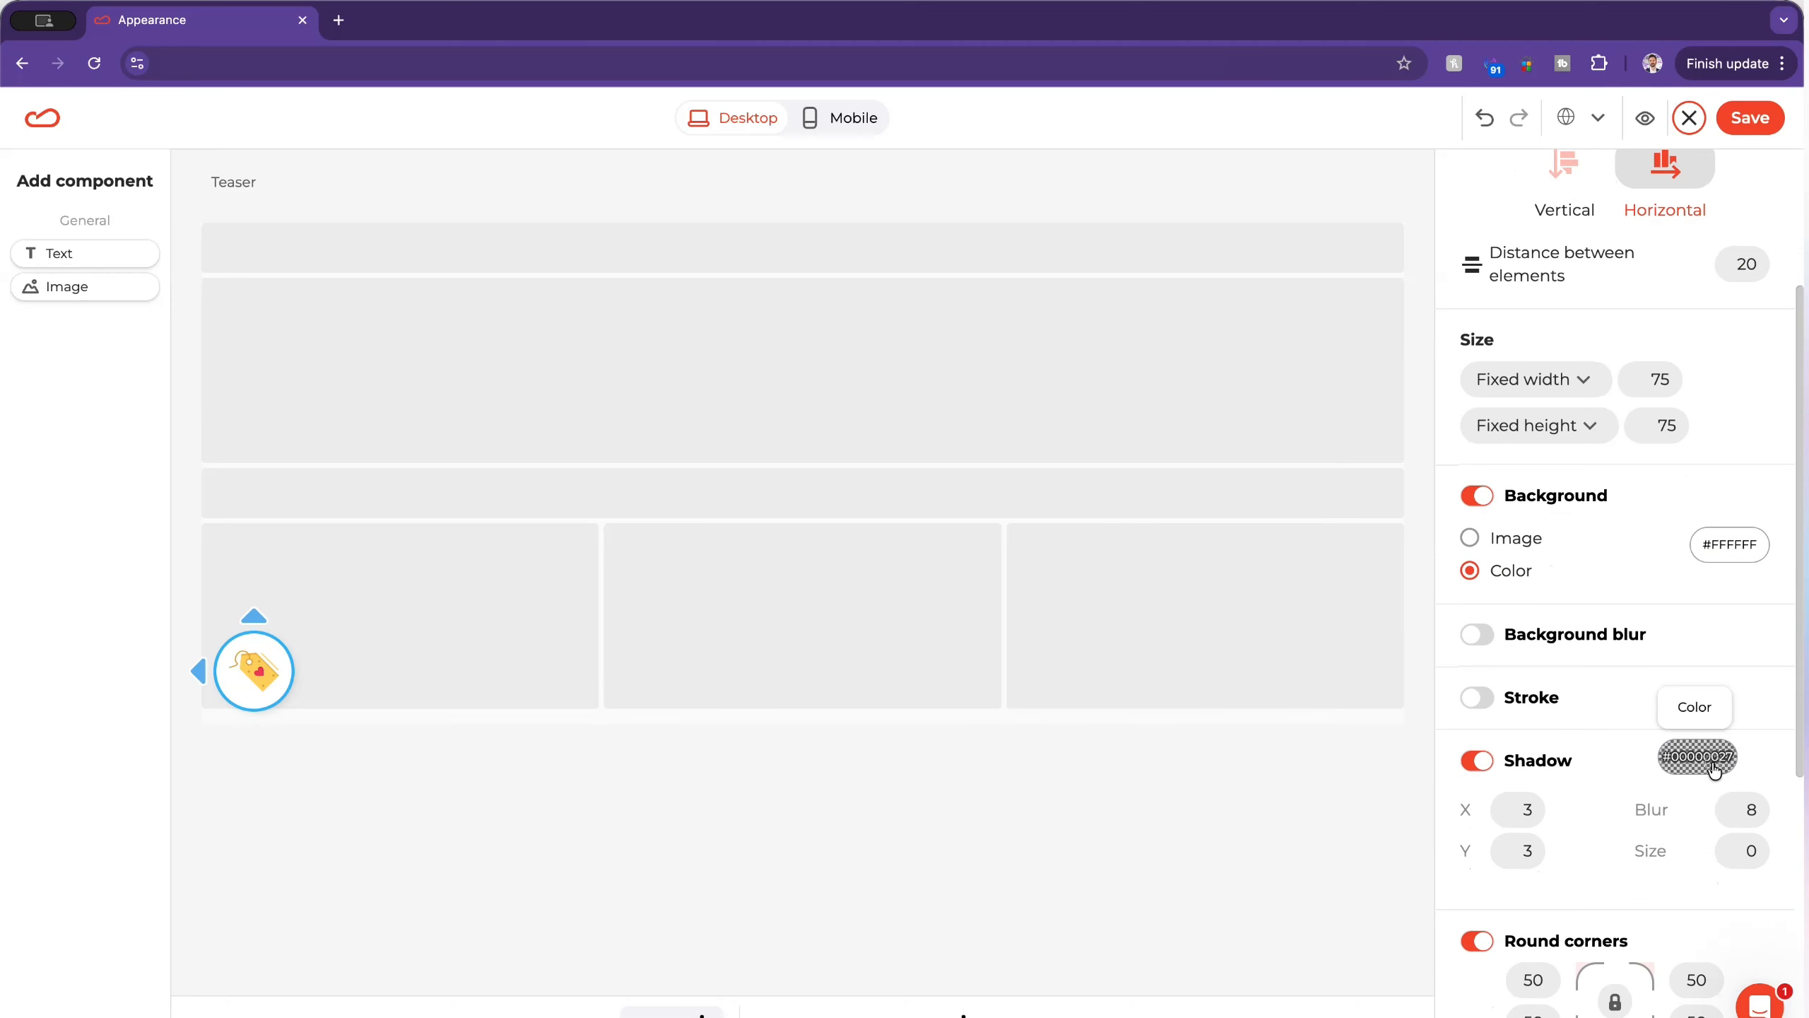
click(1684, 747)
drag(1614, 547, 1676, 538)
click(1520, 808)
double_click(1523, 808)
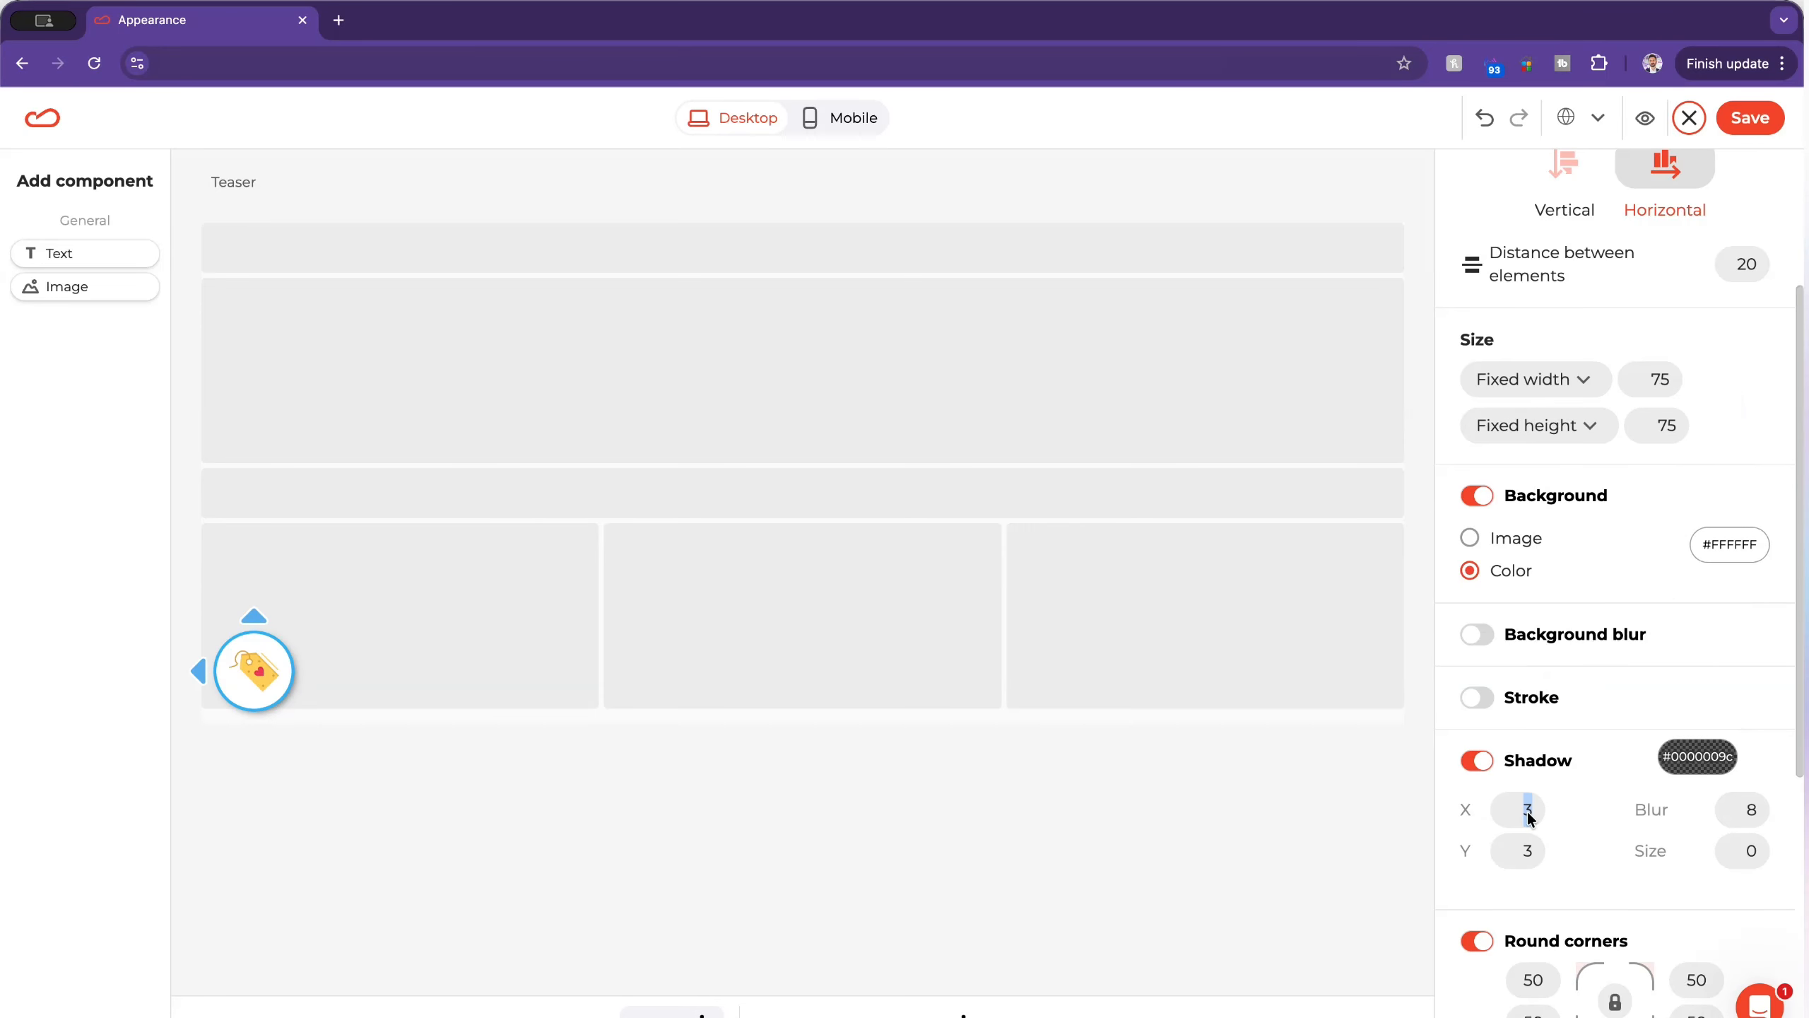
double_click(1519, 857)
Step: Preview the teaser, open the discount widget from it, close the widget, and return to the editor
click(1642, 118)
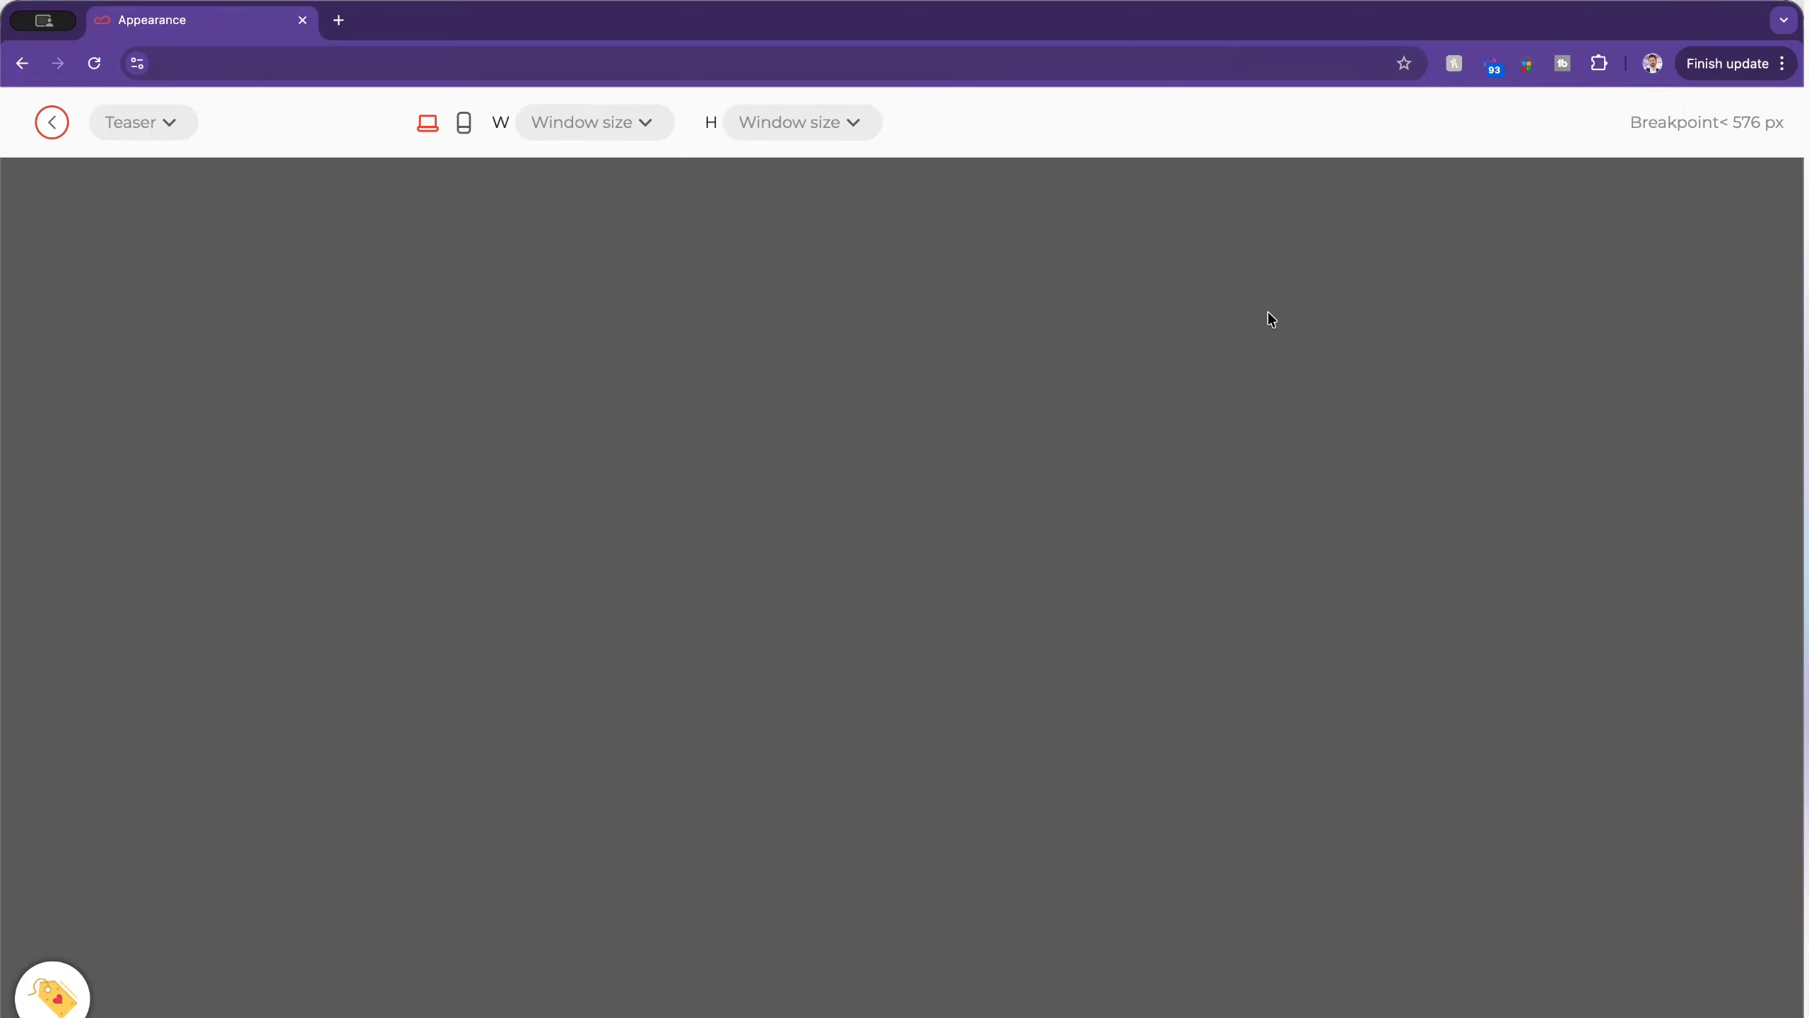
click(55, 1001)
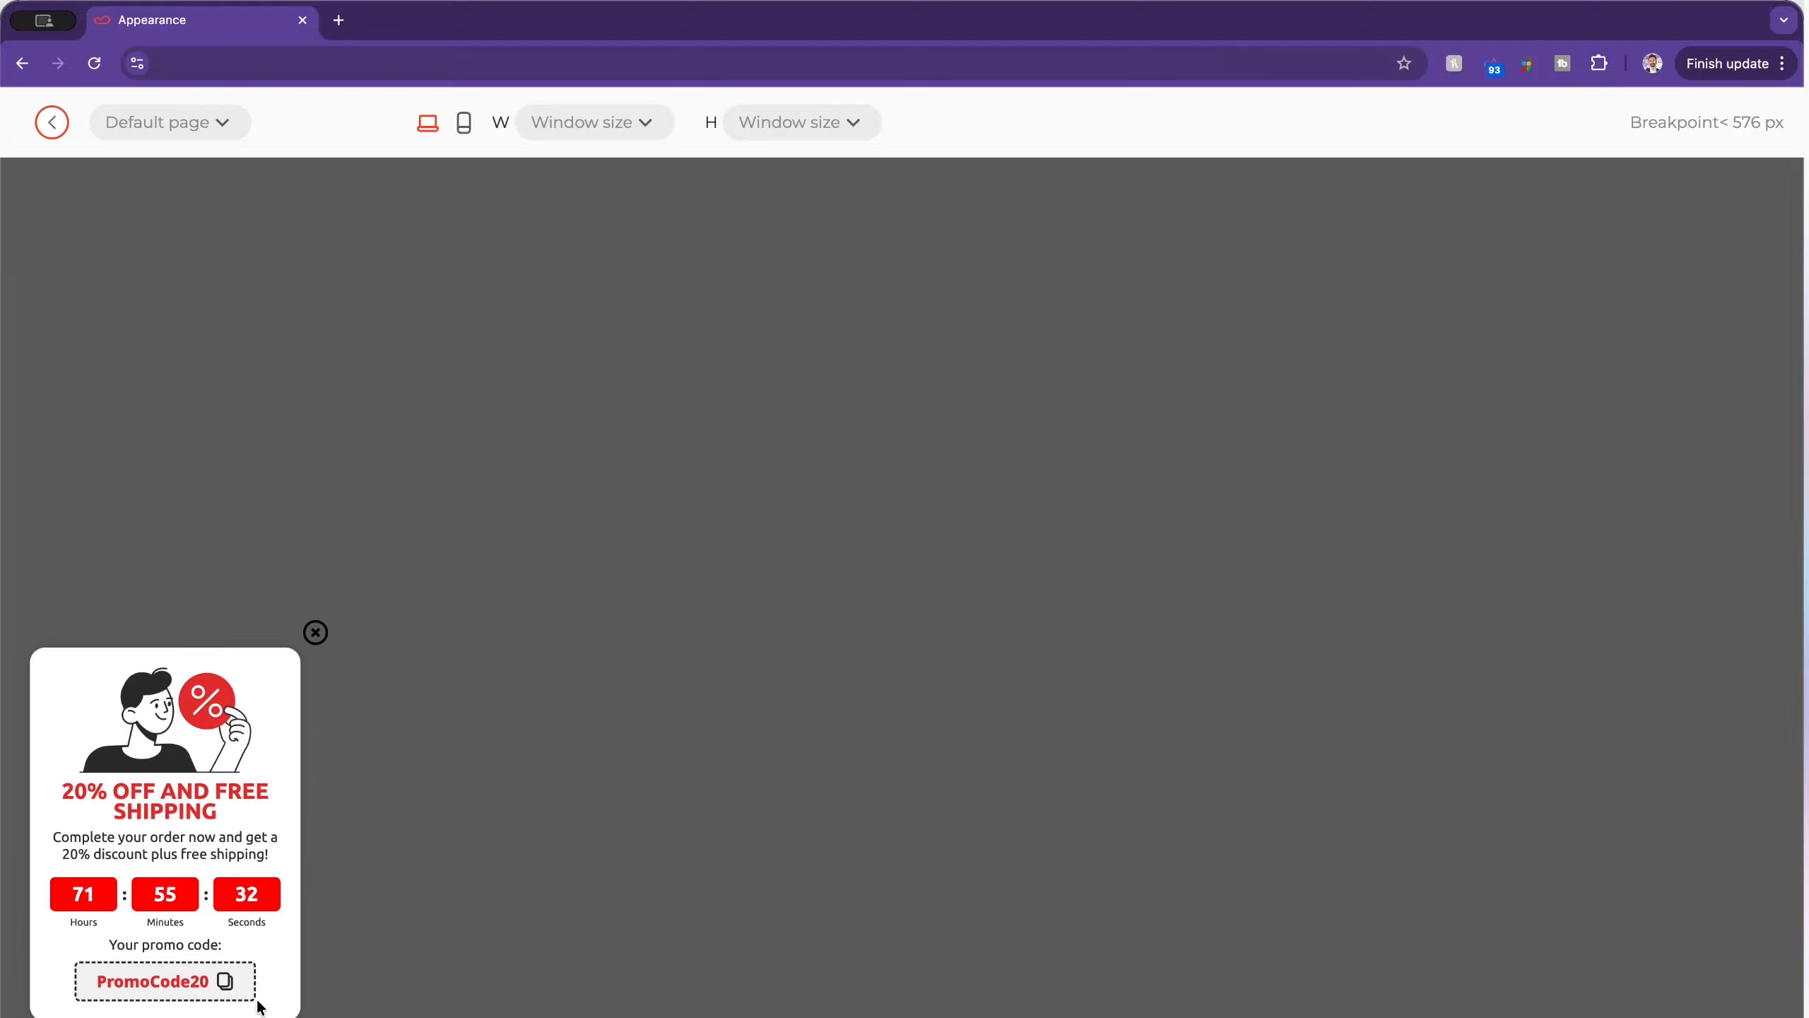
click(316, 631)
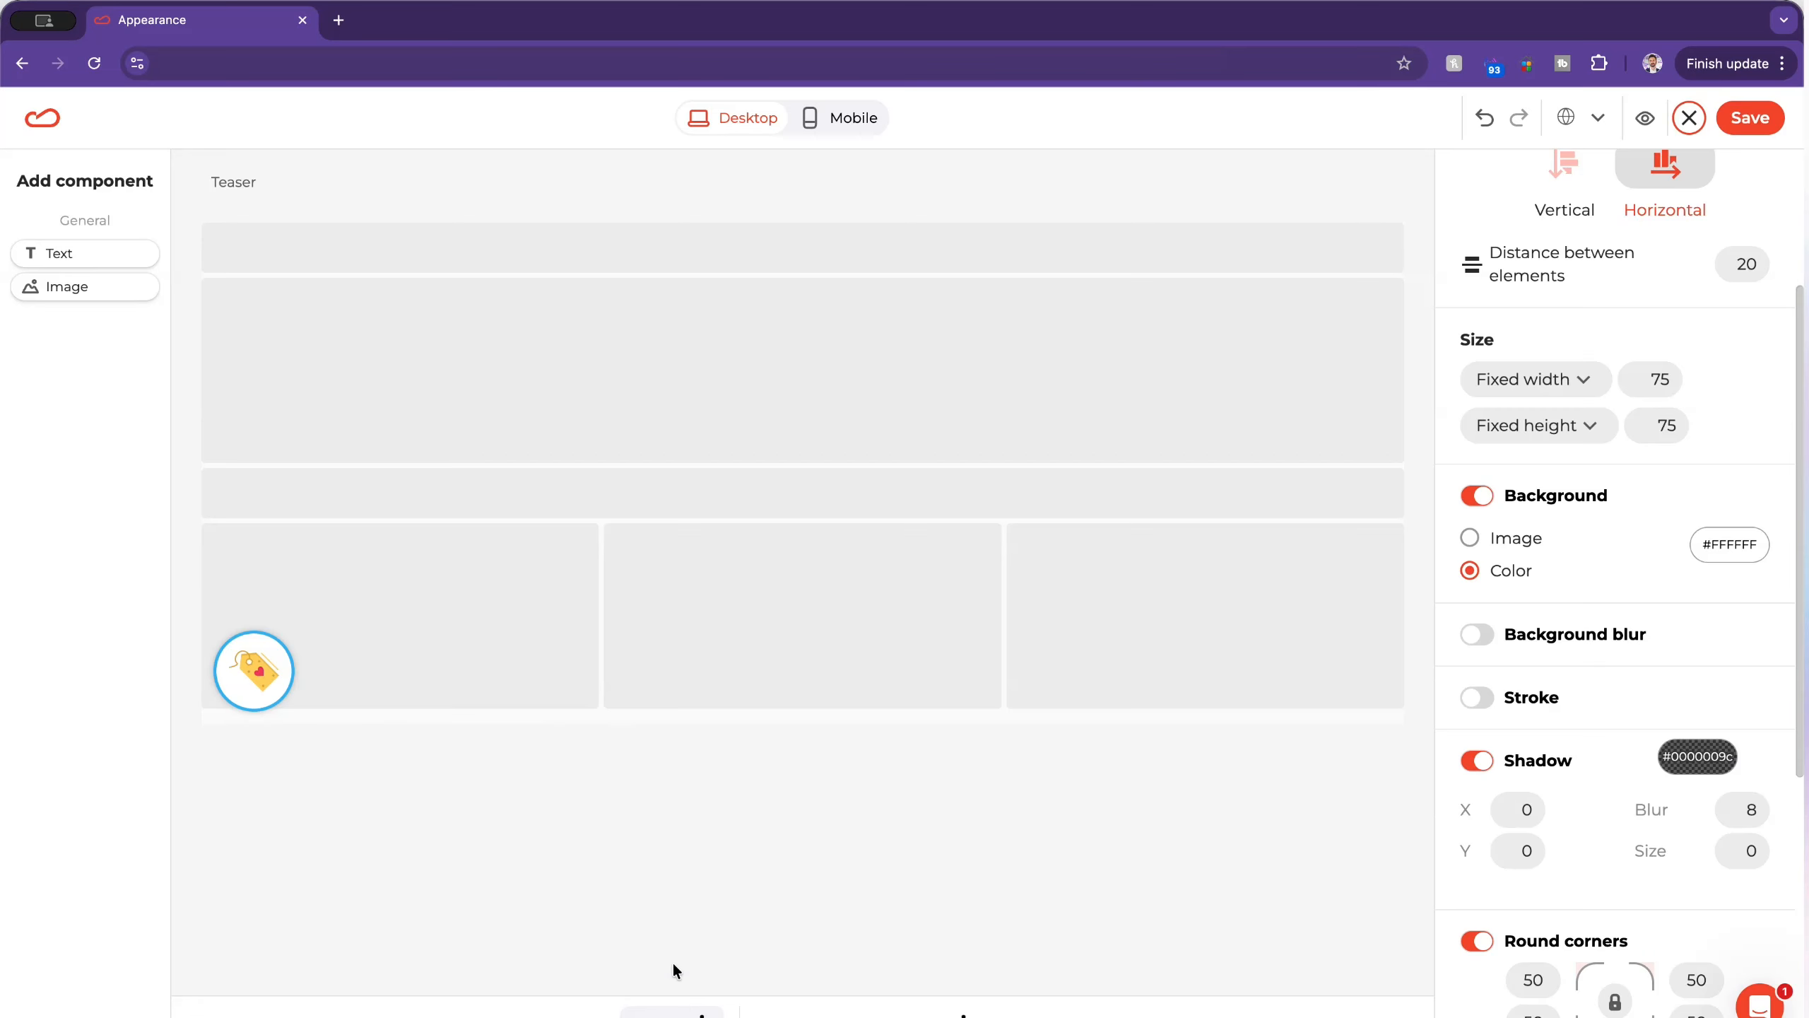
Step: Check the default page in the mobile layout, return to desktop, and save the widget's appearance
click(748, 967)
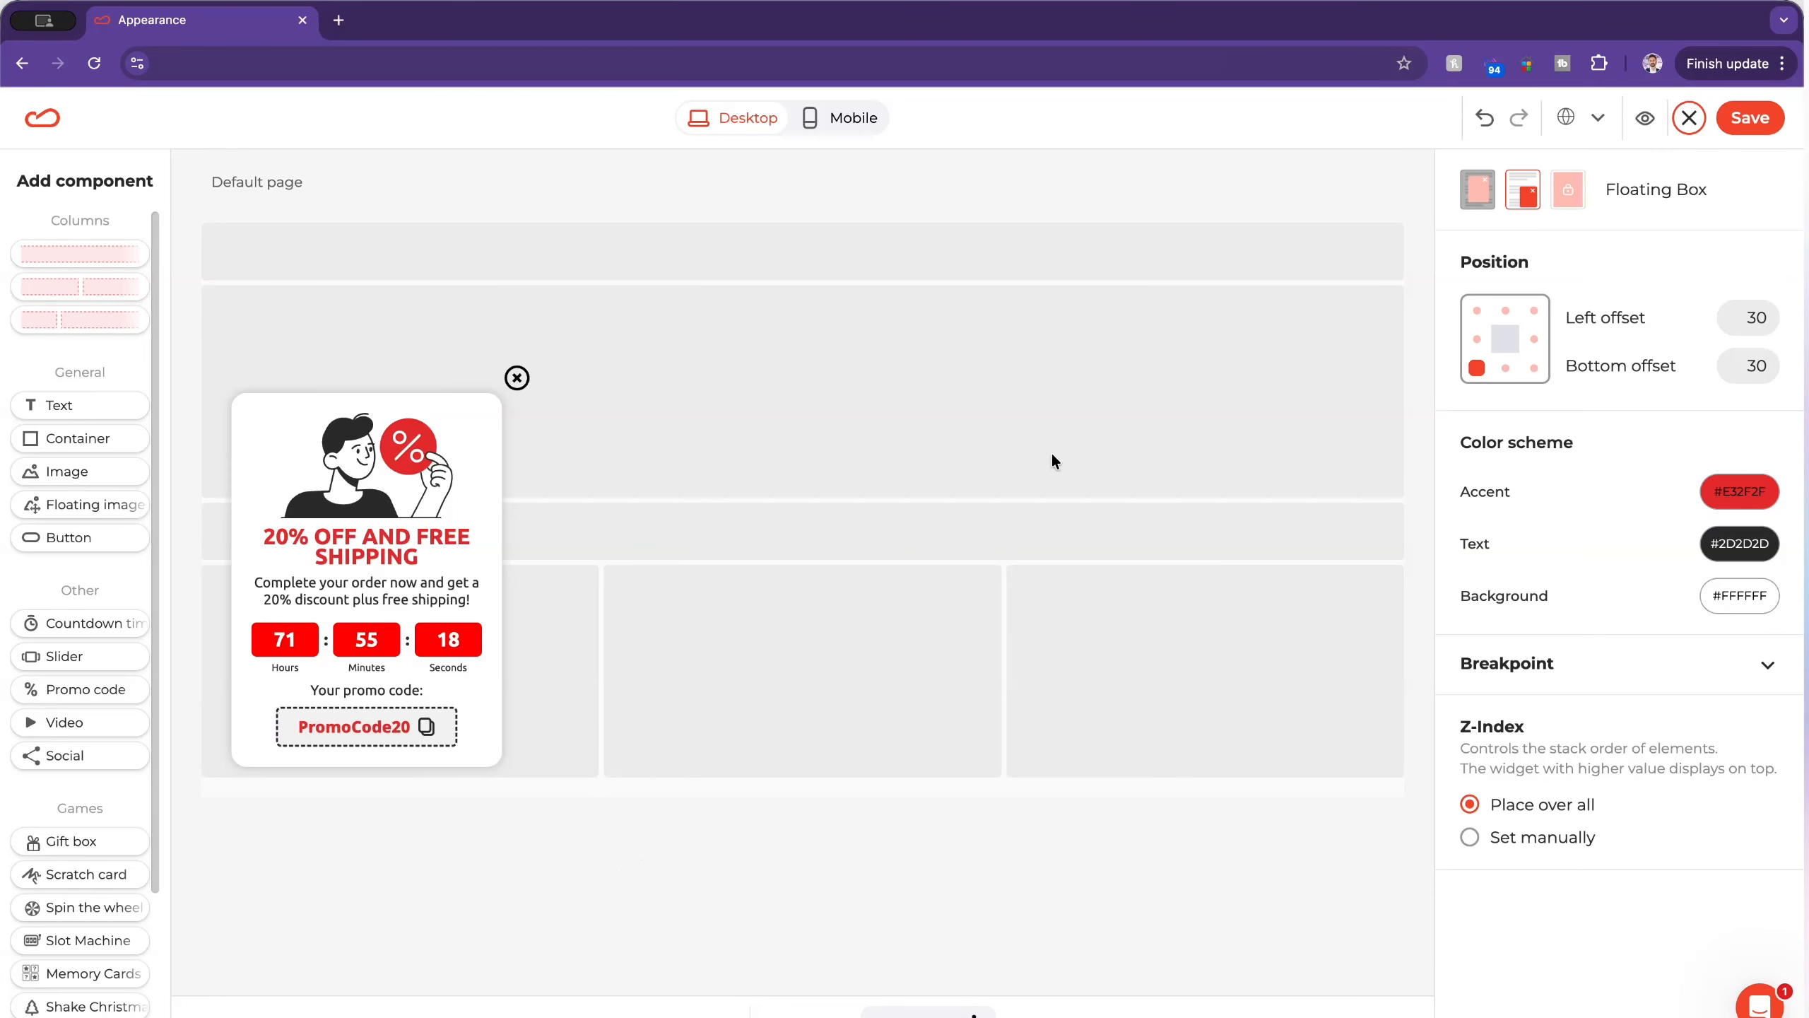
click(831, 121)
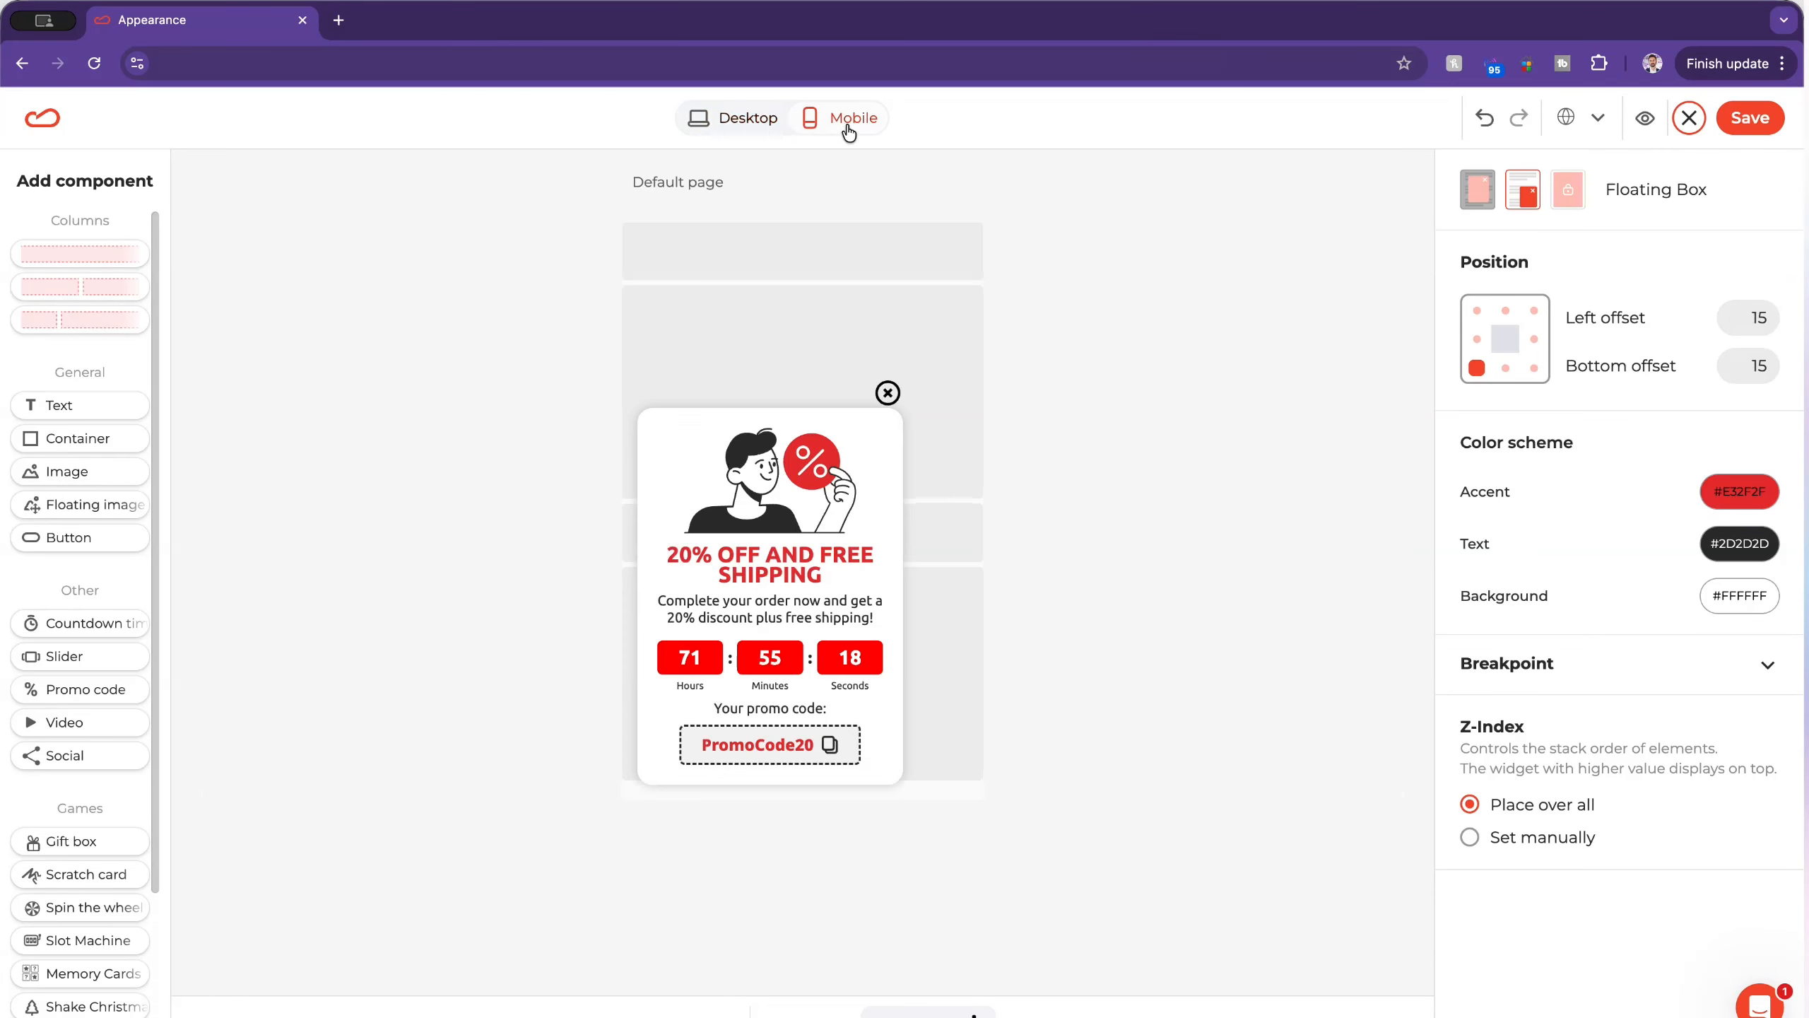
click(747, 119)
click(1750, 117)
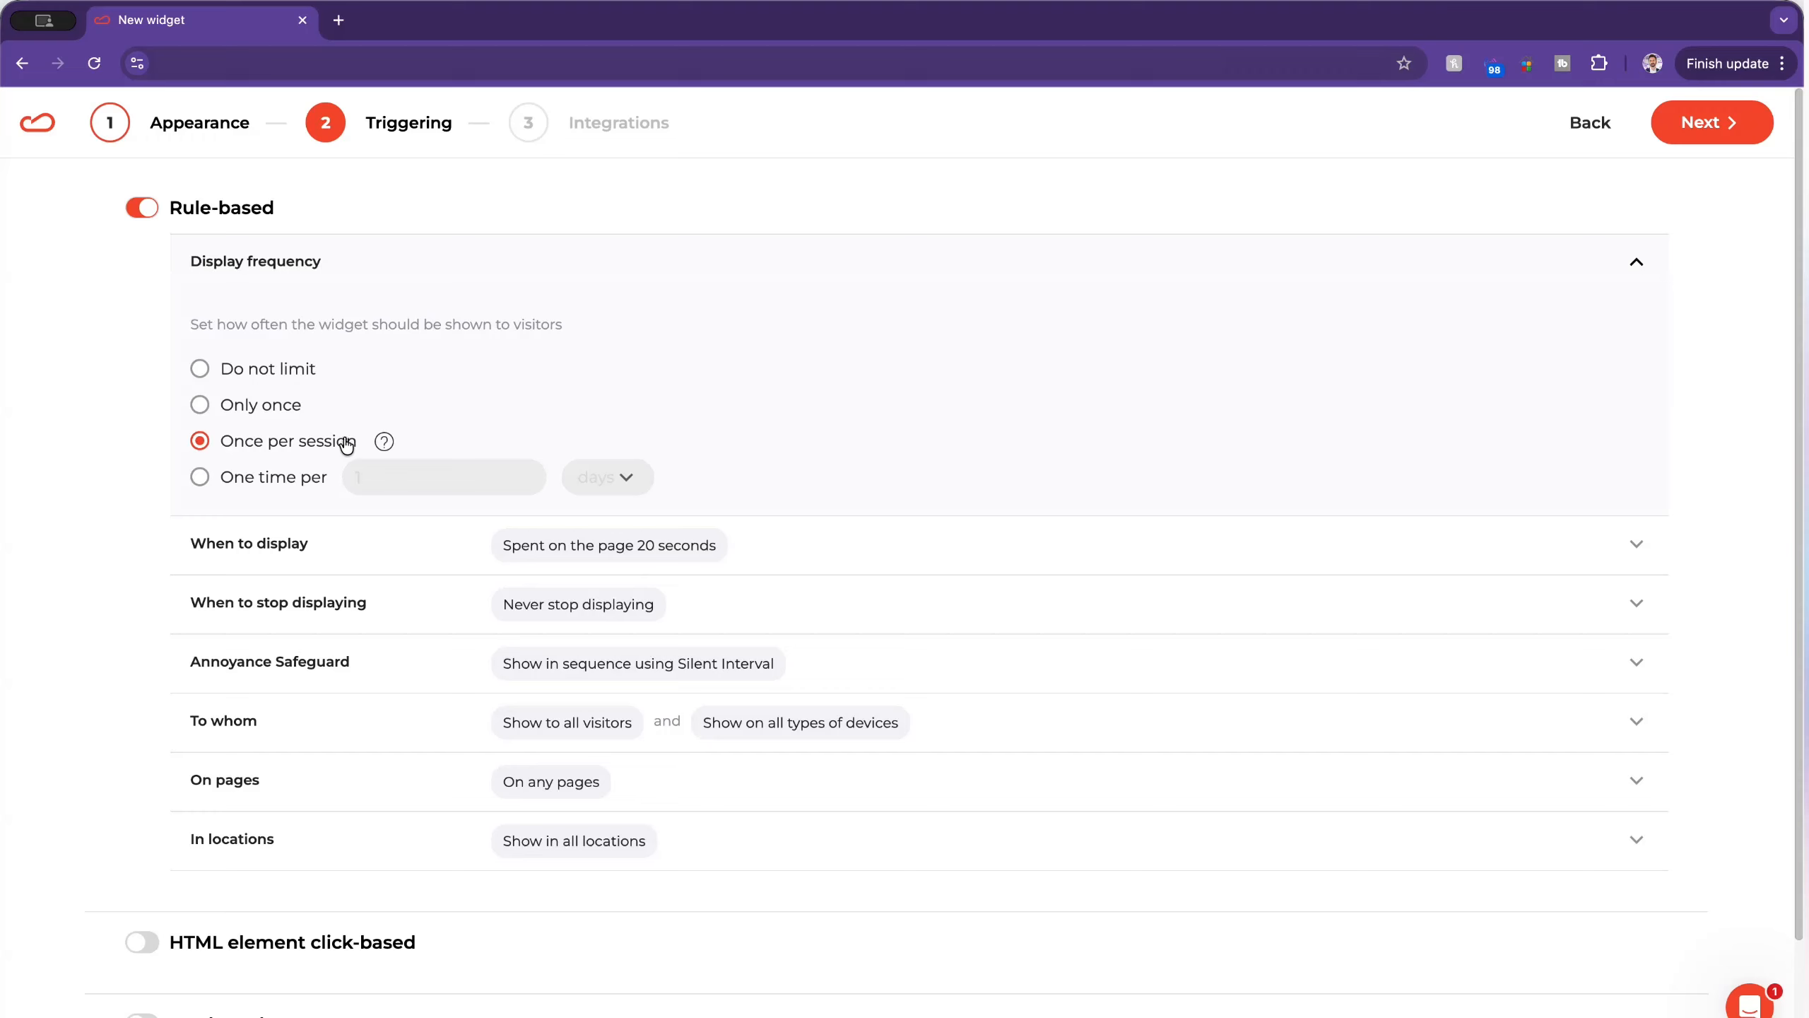
Step: Look over the time units of the One time per option, and set the display frequency to Only once
click(203, 477)
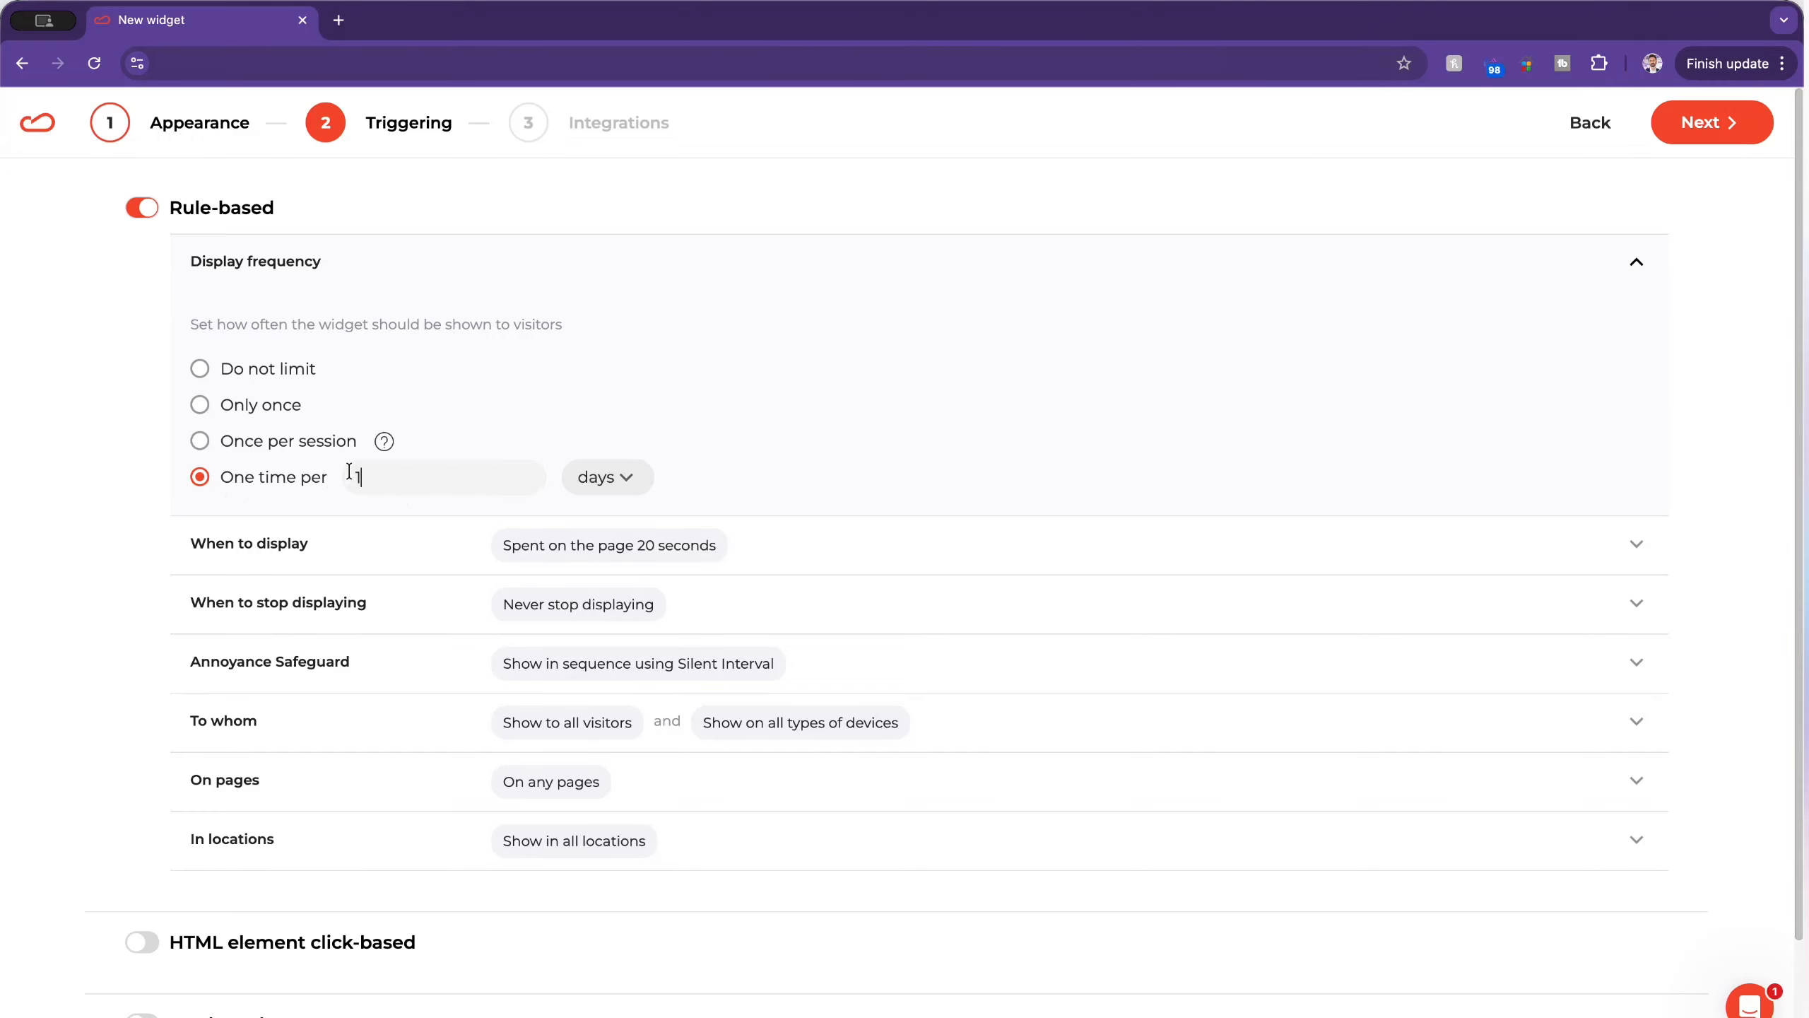
click(625, 477)
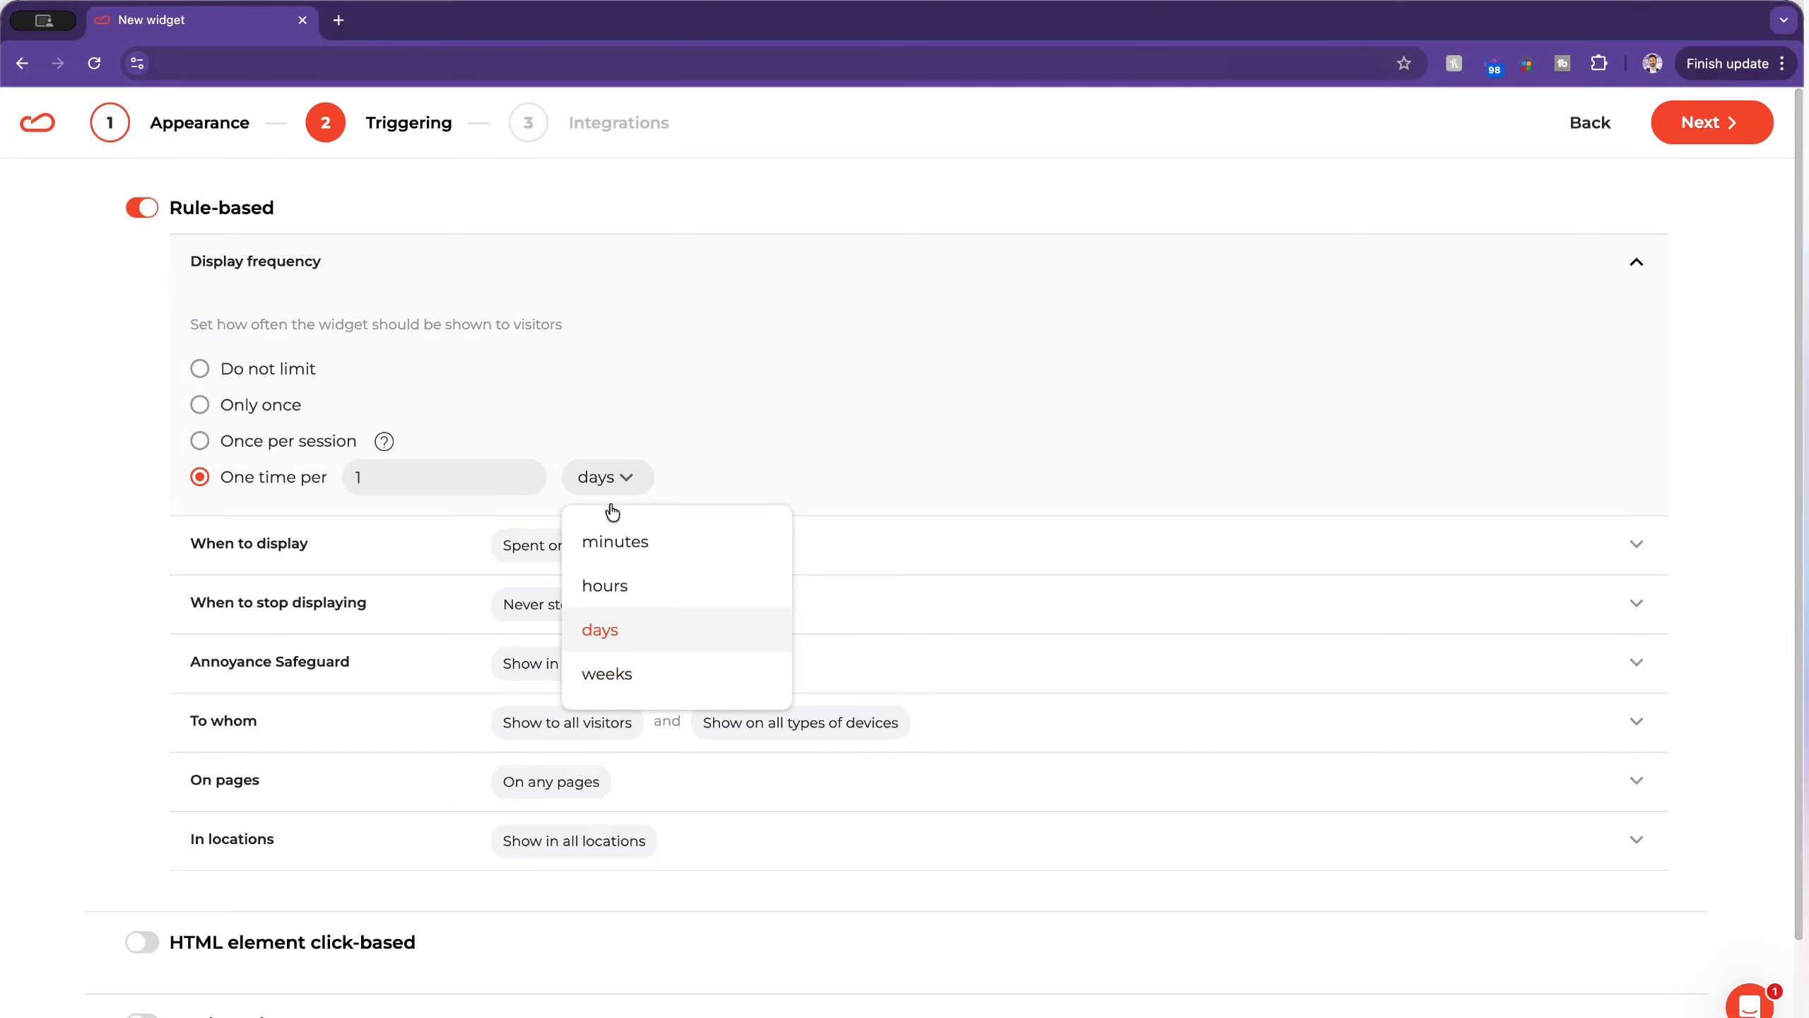
click(617, 479)
click(201, 406)
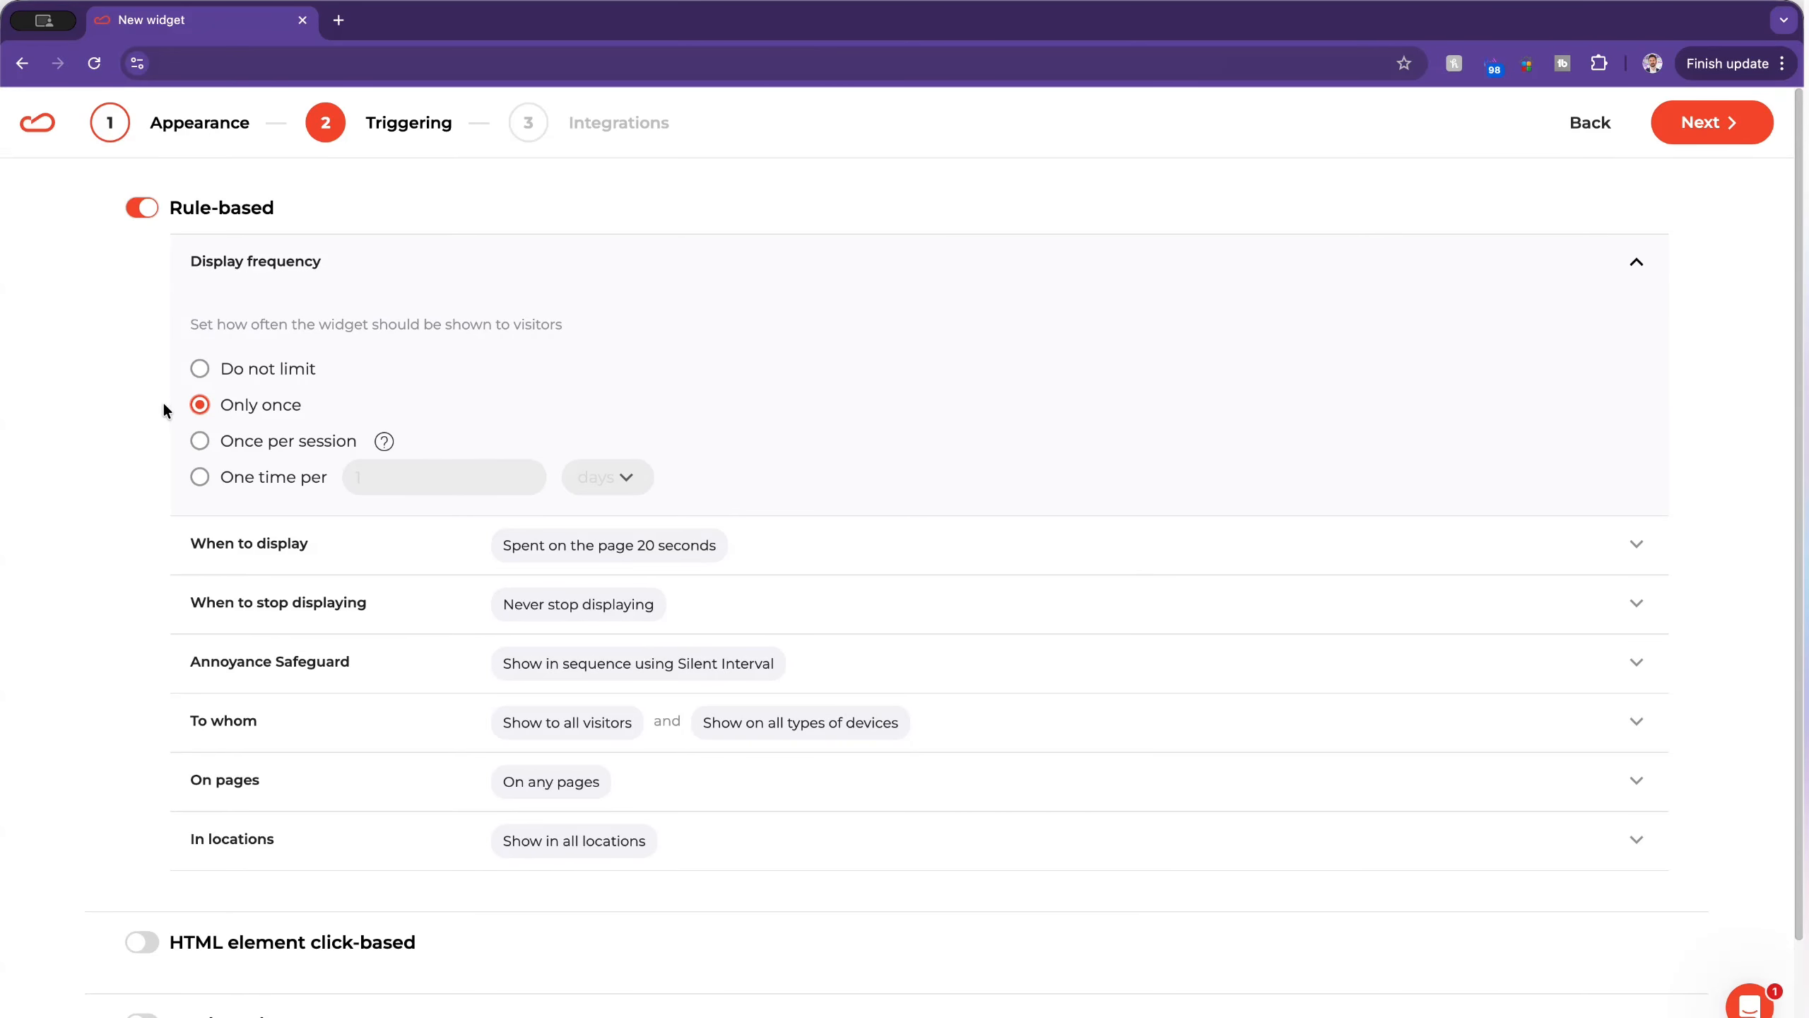
Step: Set the widget to display immediately, and open the rules for which pages it appears on
click(577, 547)
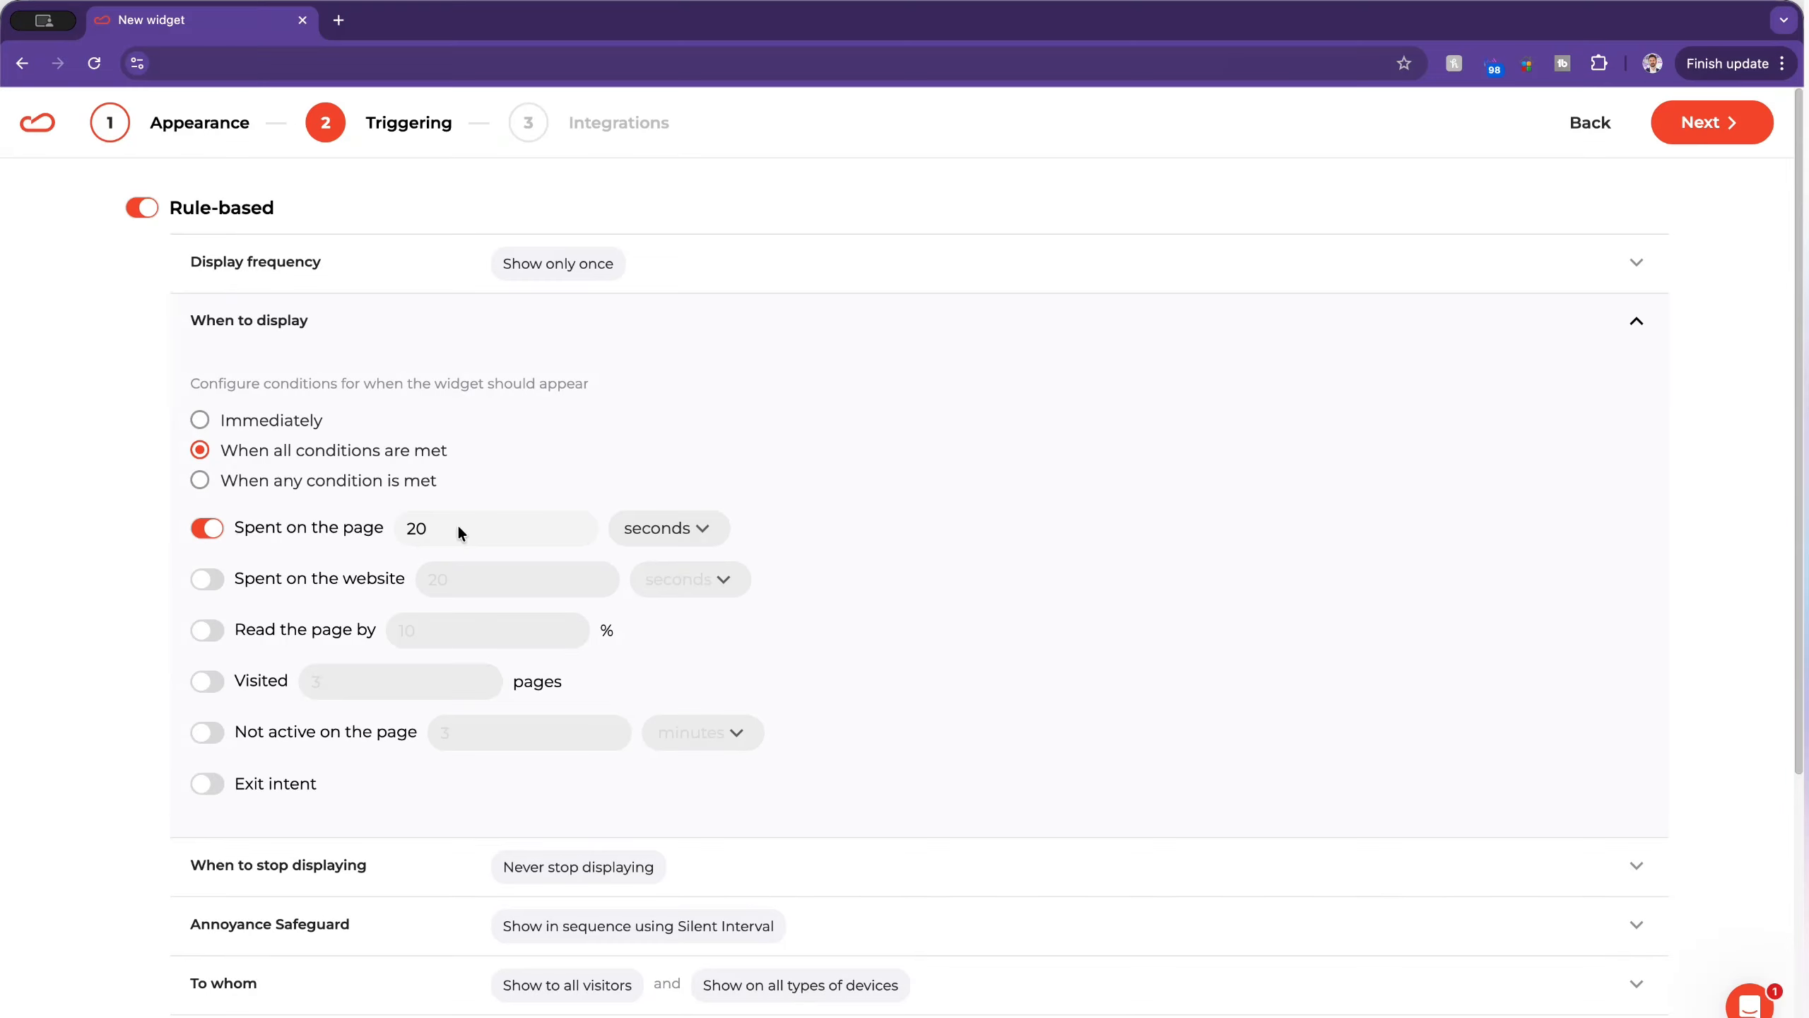
click(229, 422)
scroll(360, 916, down, 3)
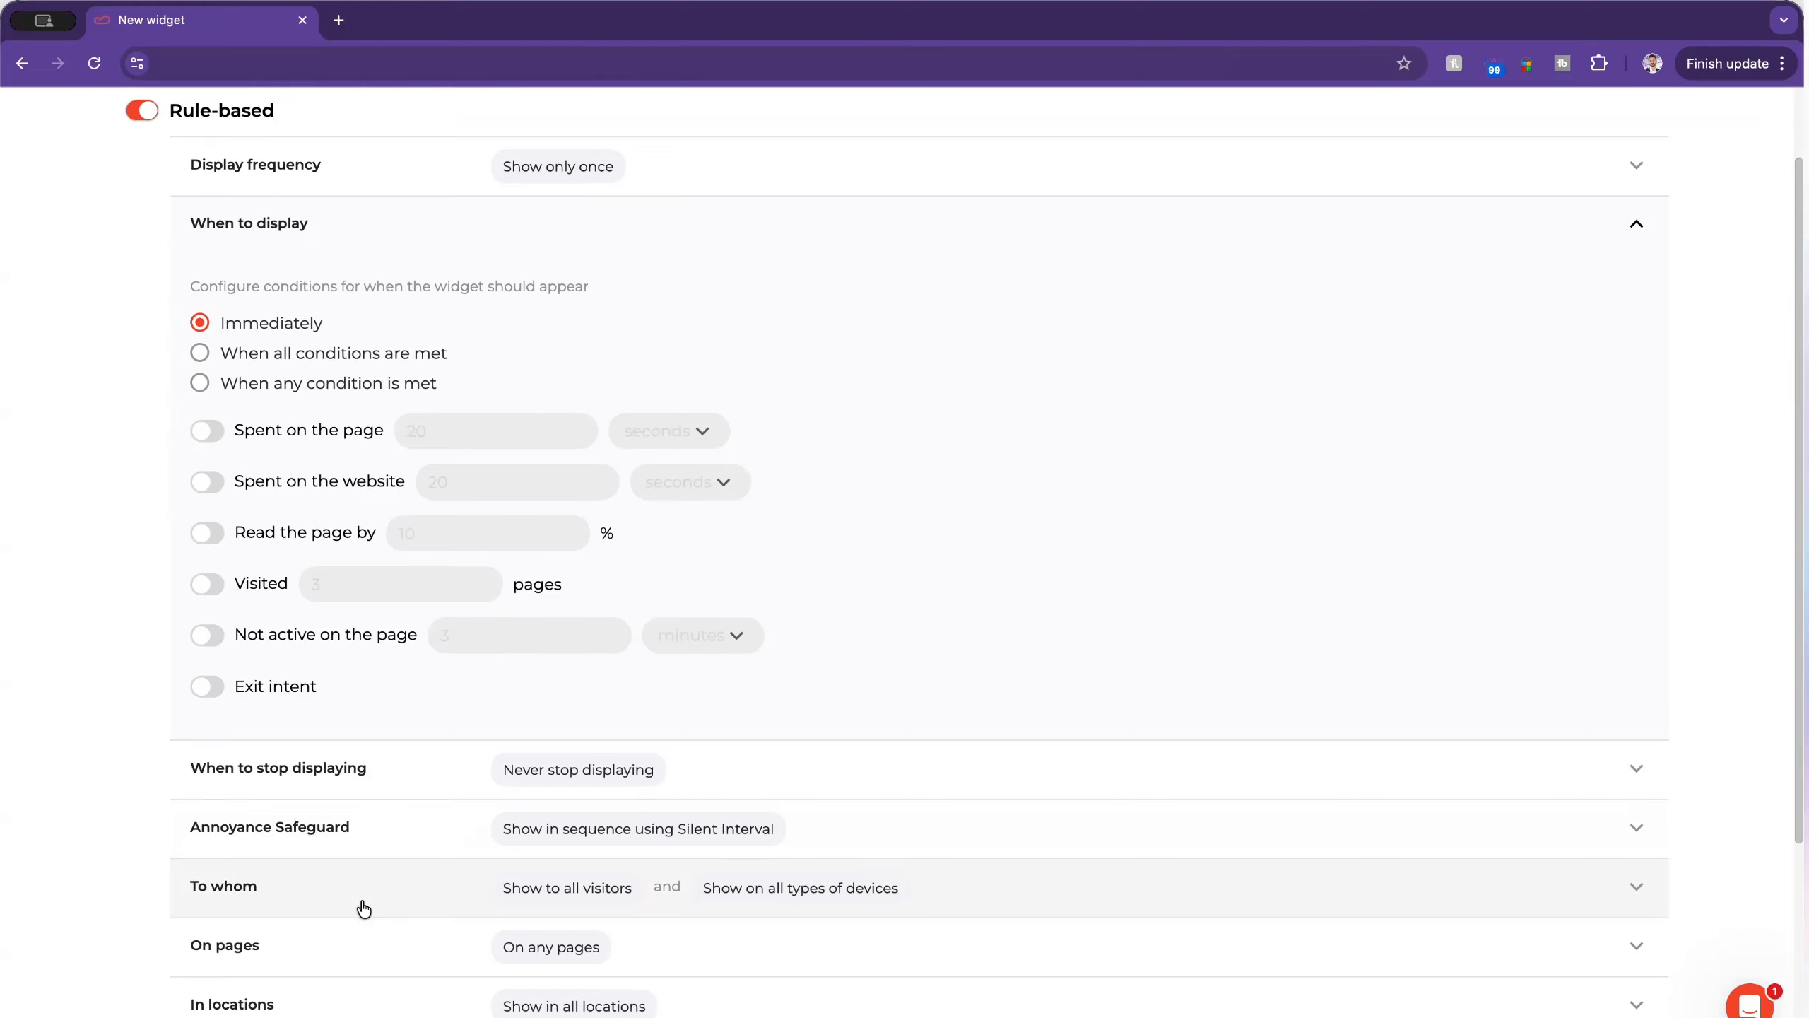
scroll(363, 904, down, 2)
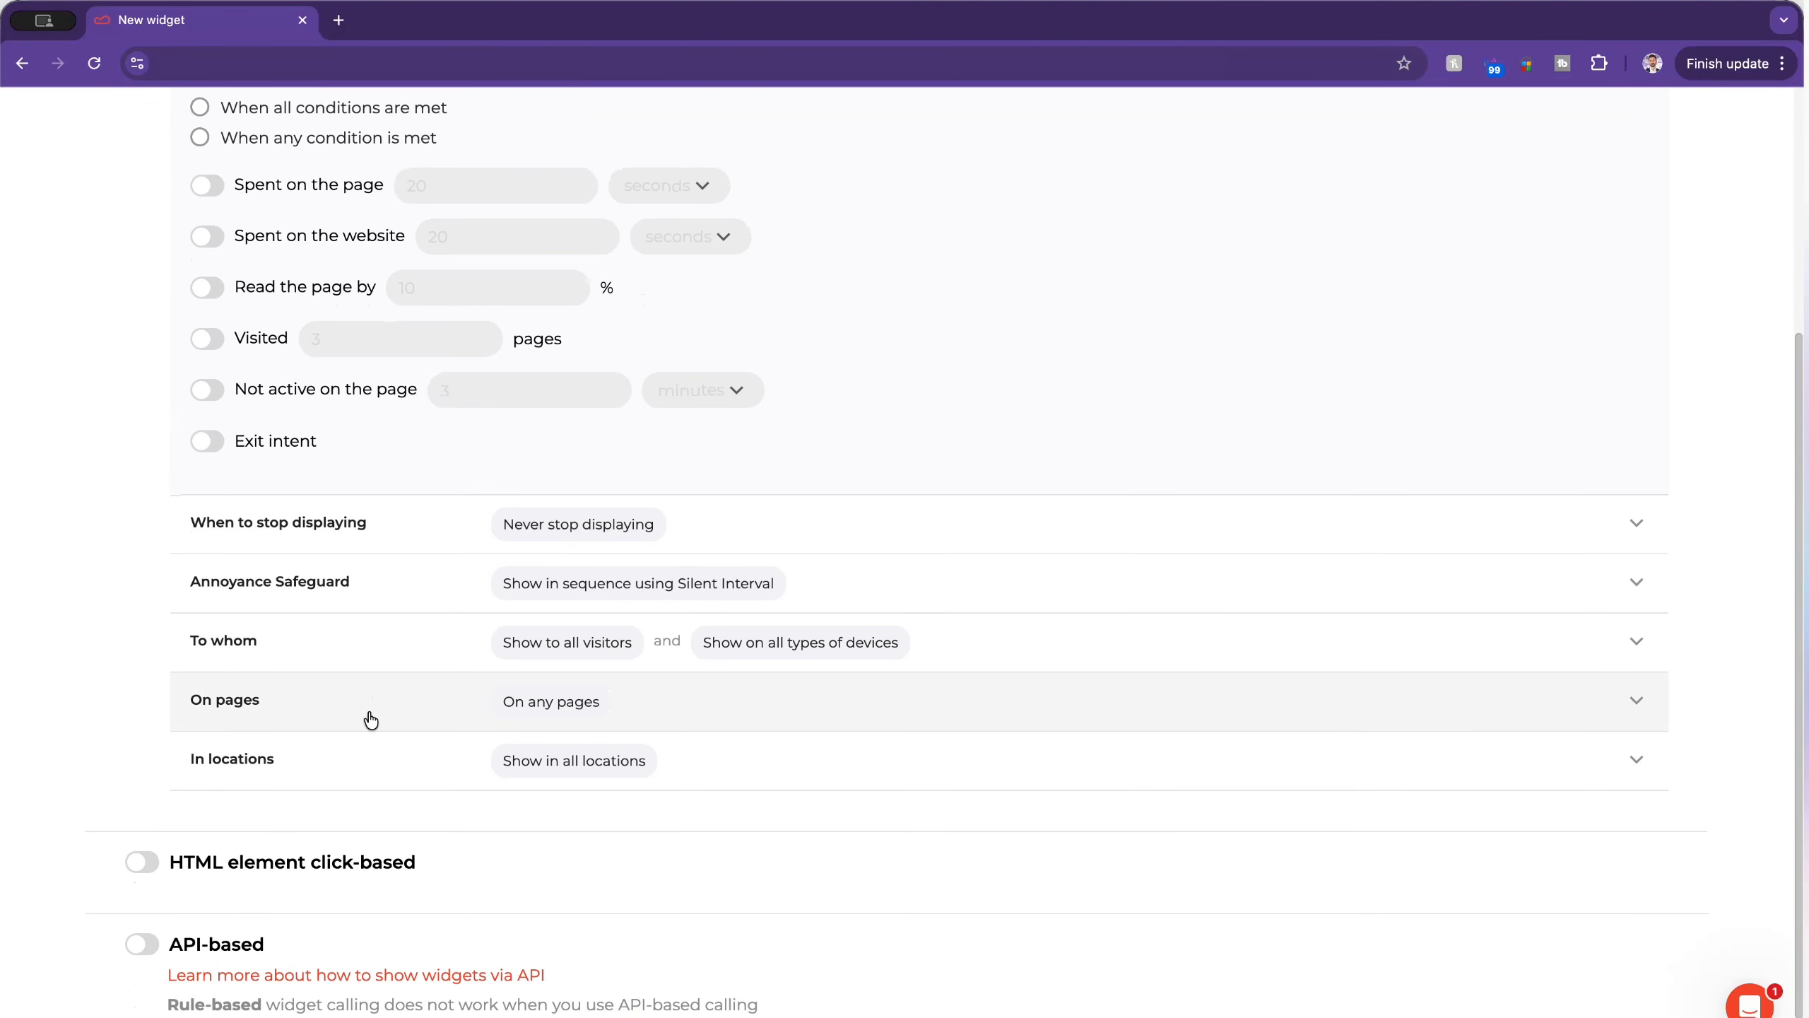
click(372, 712)
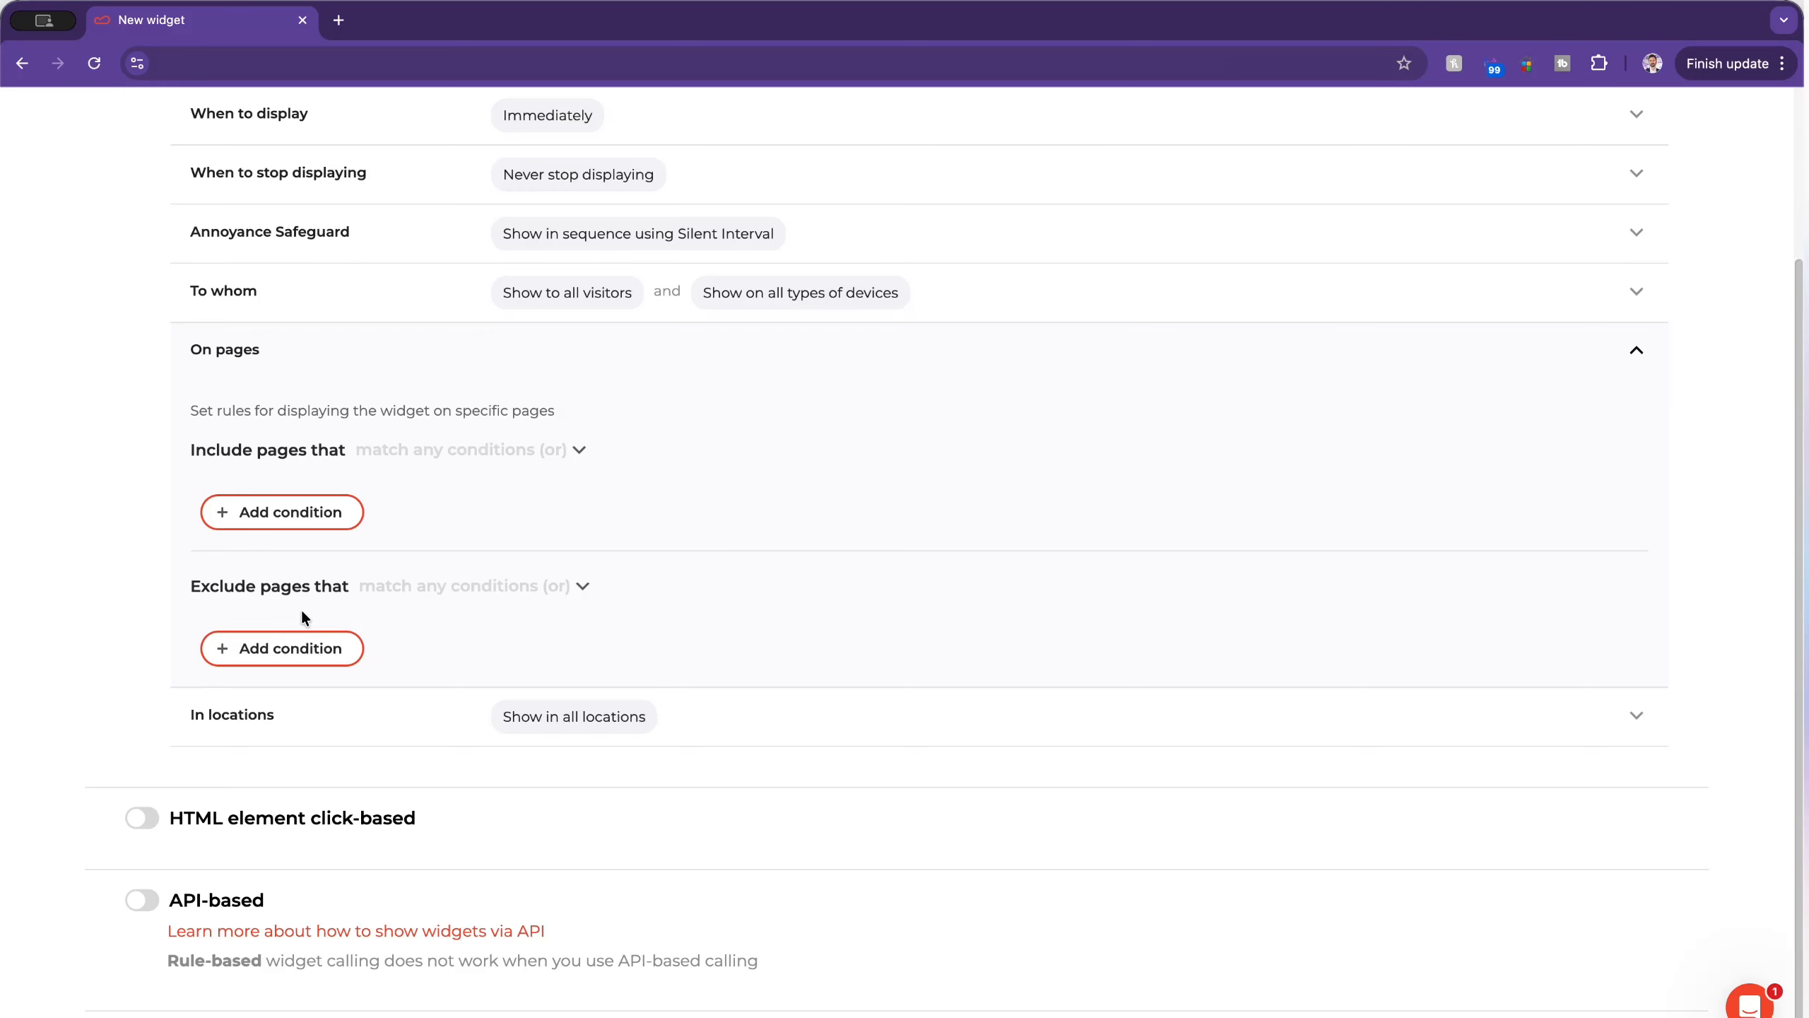
Step: Leave the page rules empty and the Google Analytics export off, and complete the widget setup
scroll(303, 618, up, 3)
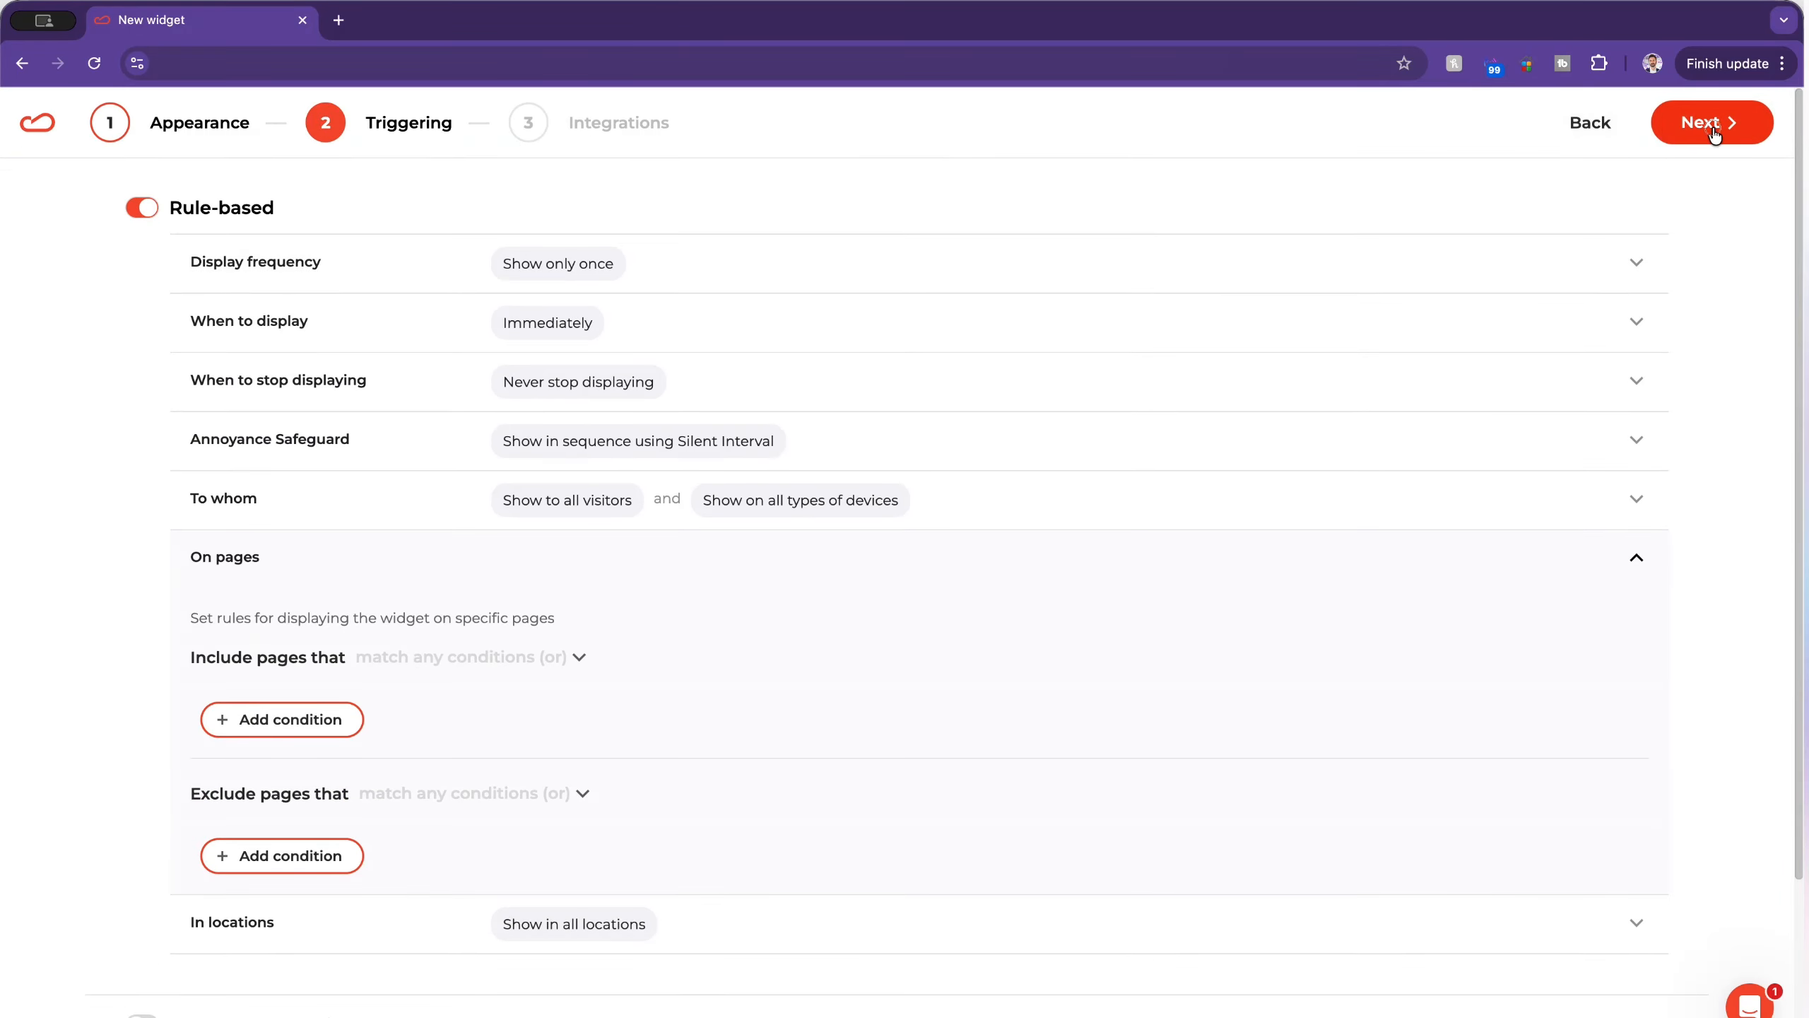
click(1713, 125)
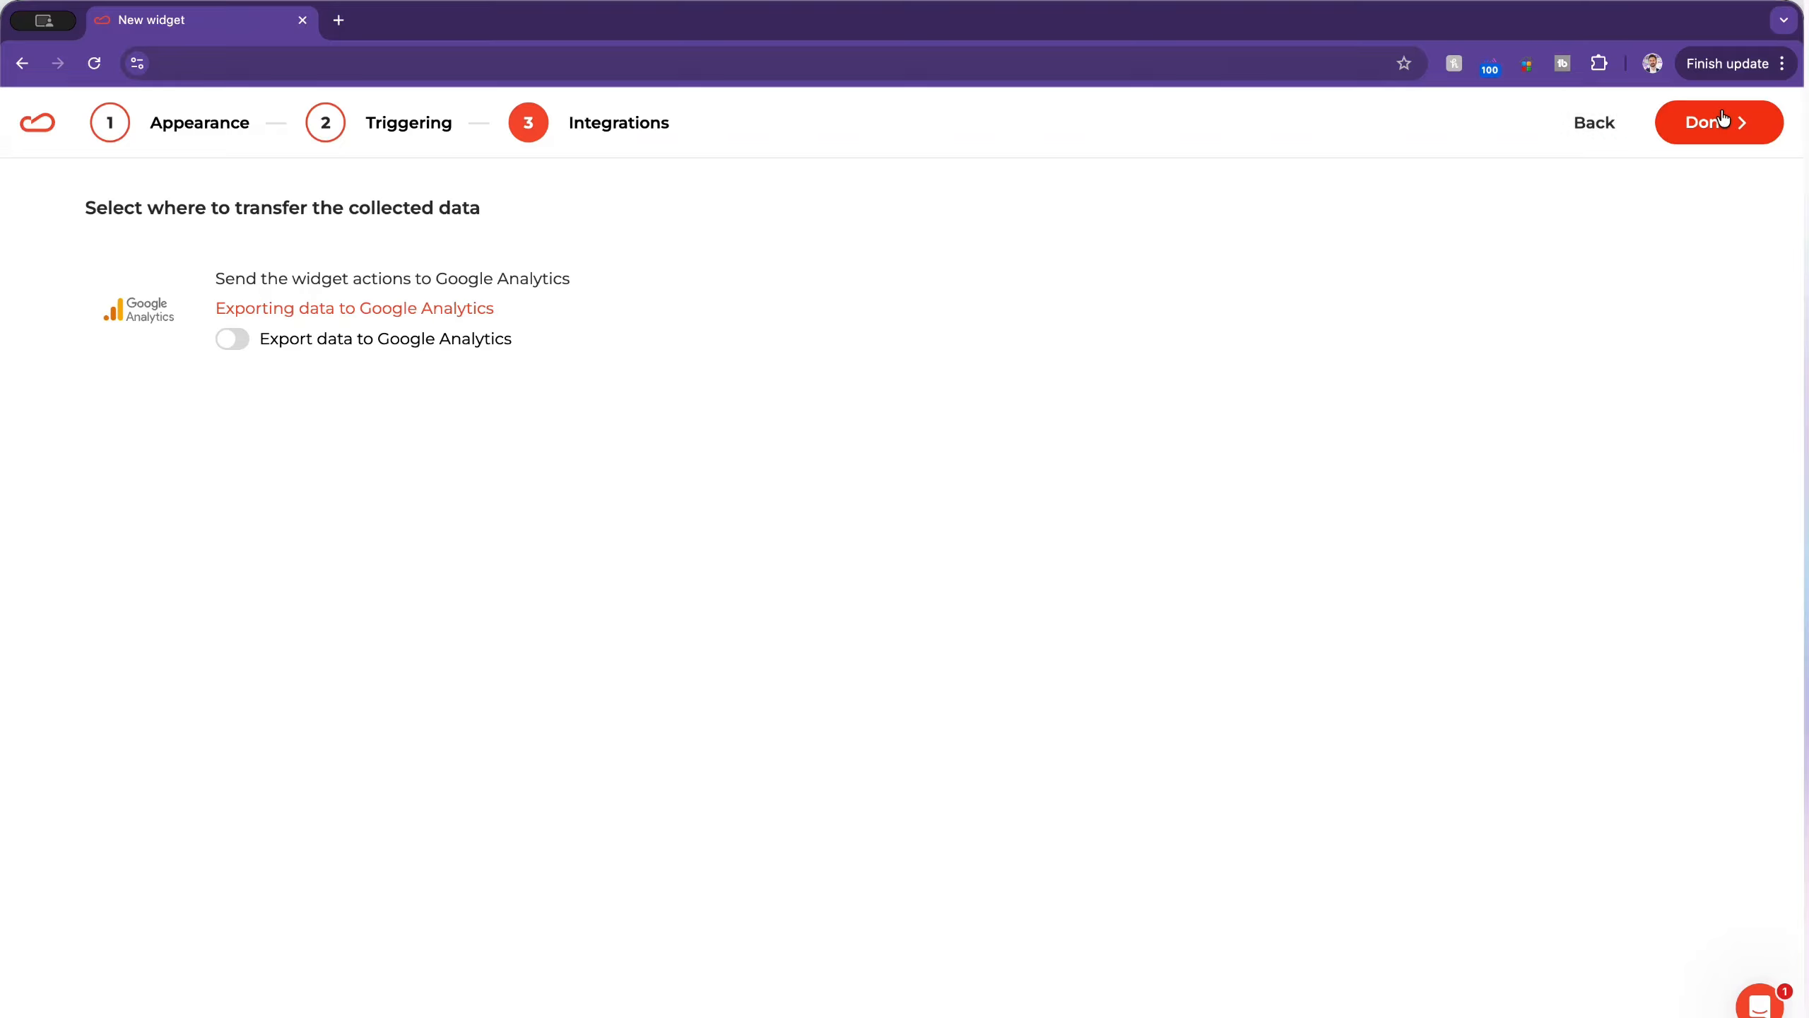
click(1706, 136)
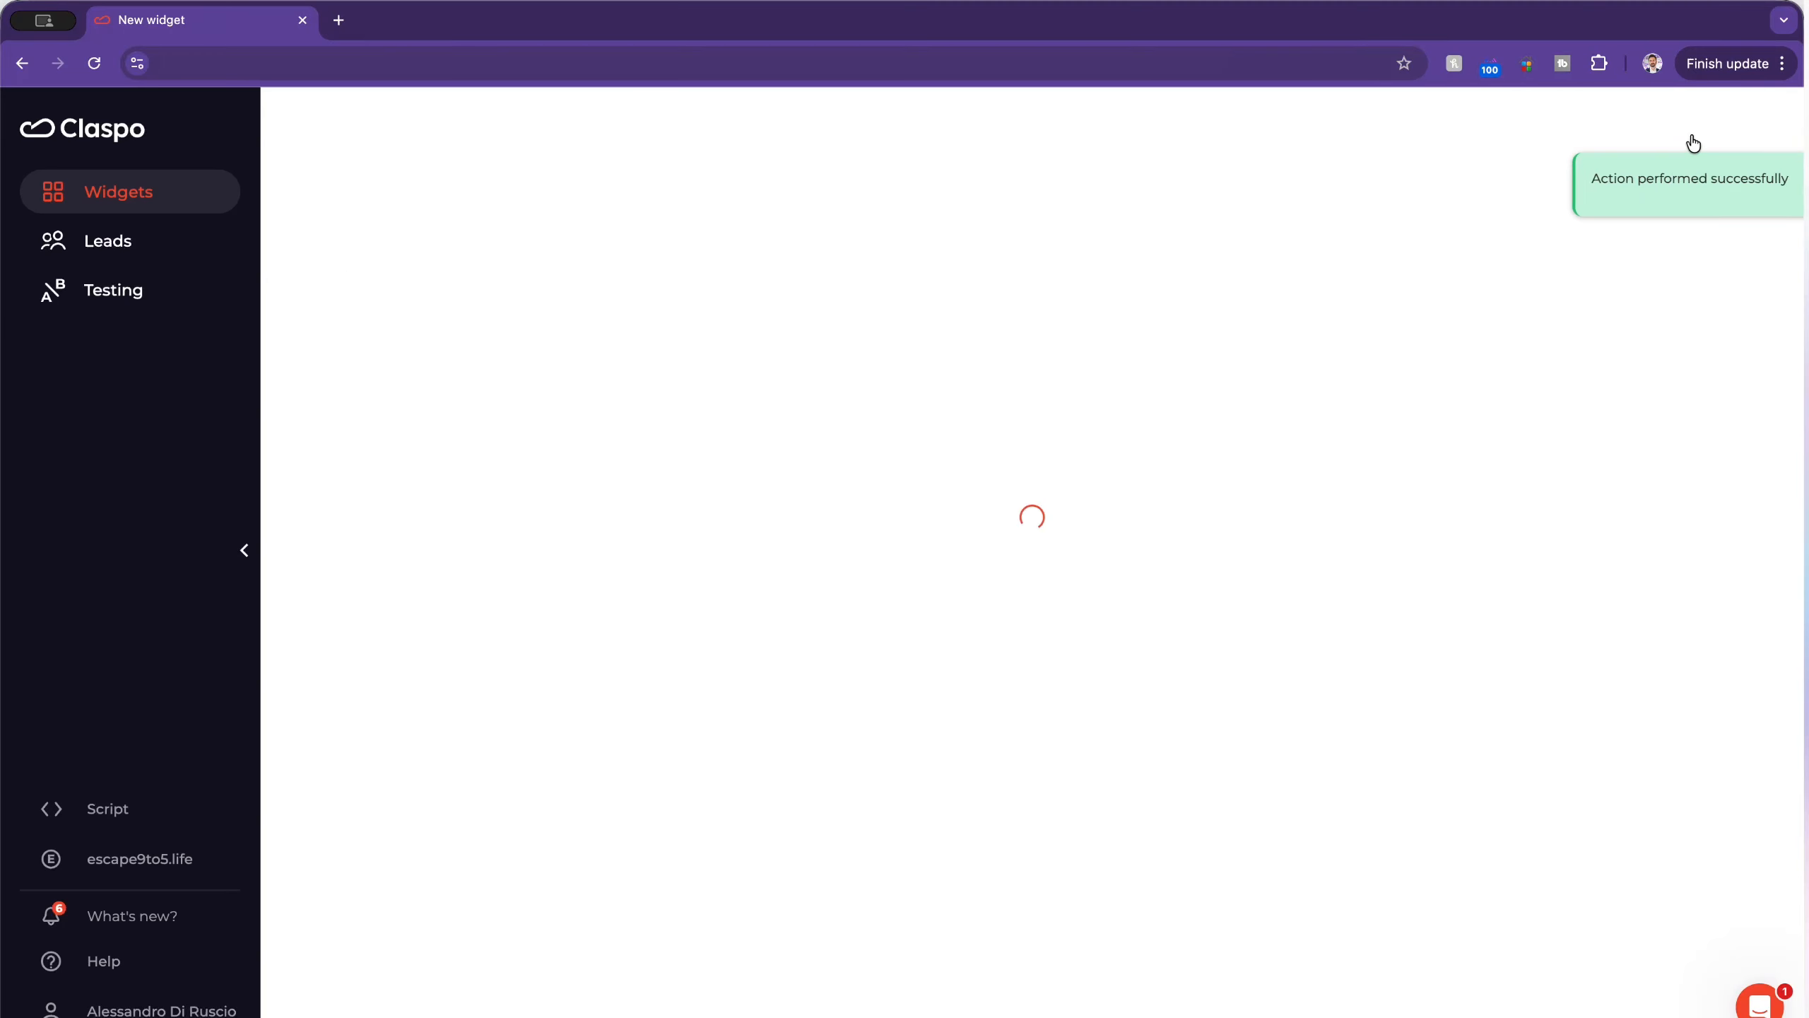